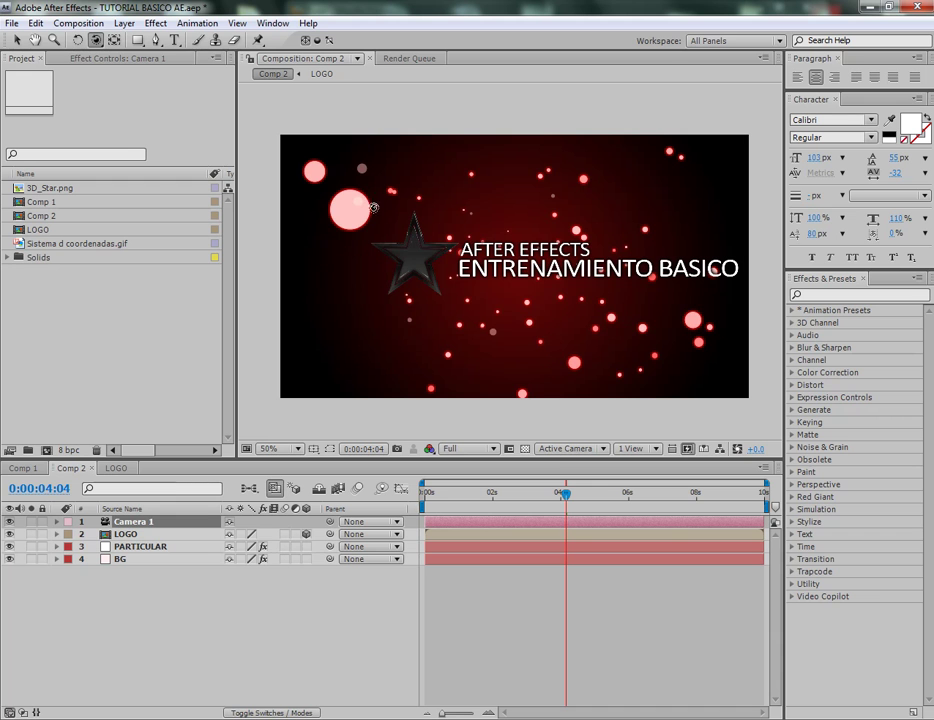
# Try orbiting the camera around the logo and particles, and undo the orbit
pyautogui.moveTo(372, 205); pyautogui.dragTo(535, 300)
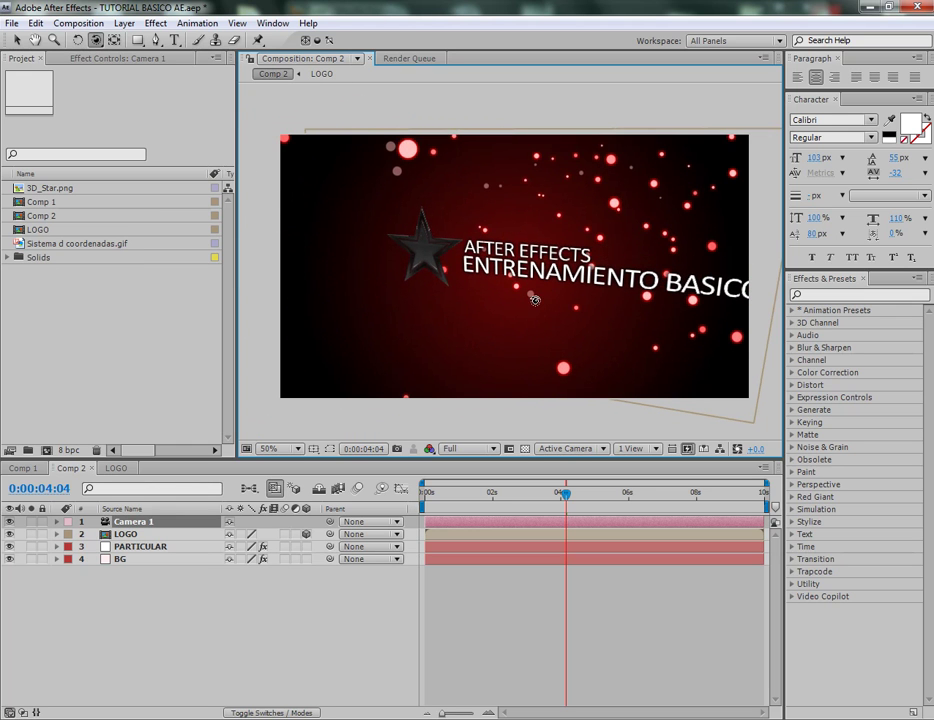
pyautogui.hotkey('ctrl', 'z')
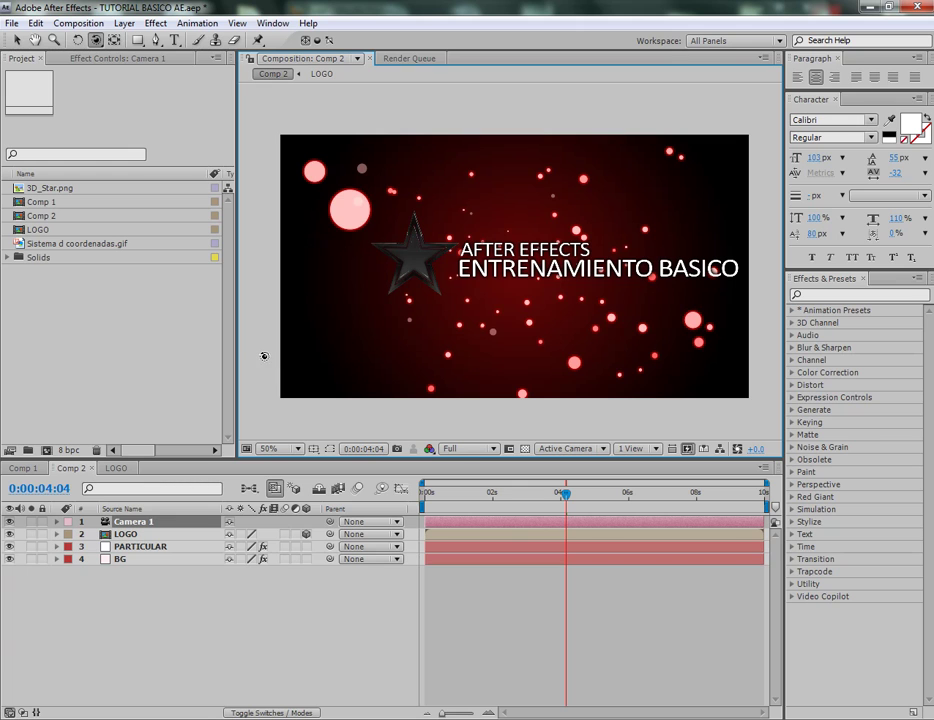
# Create a null object in Comp 2 and turn it into a 3D layer
pyautogui.click(124, 22)
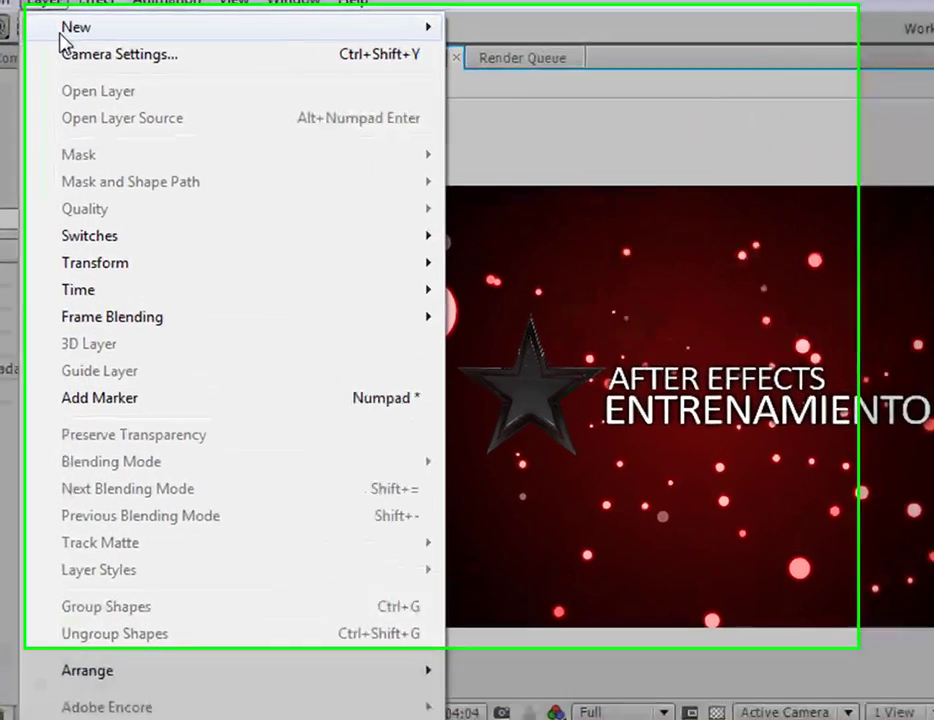
pyautogui.moveTo(88, 38)
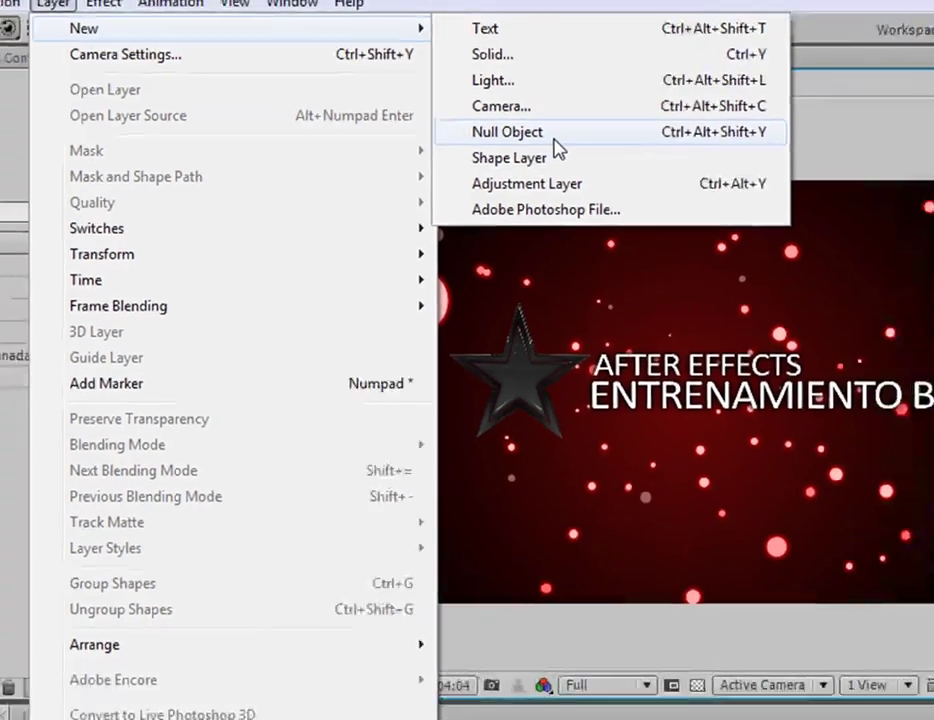
pyautogui.click(530, 150)
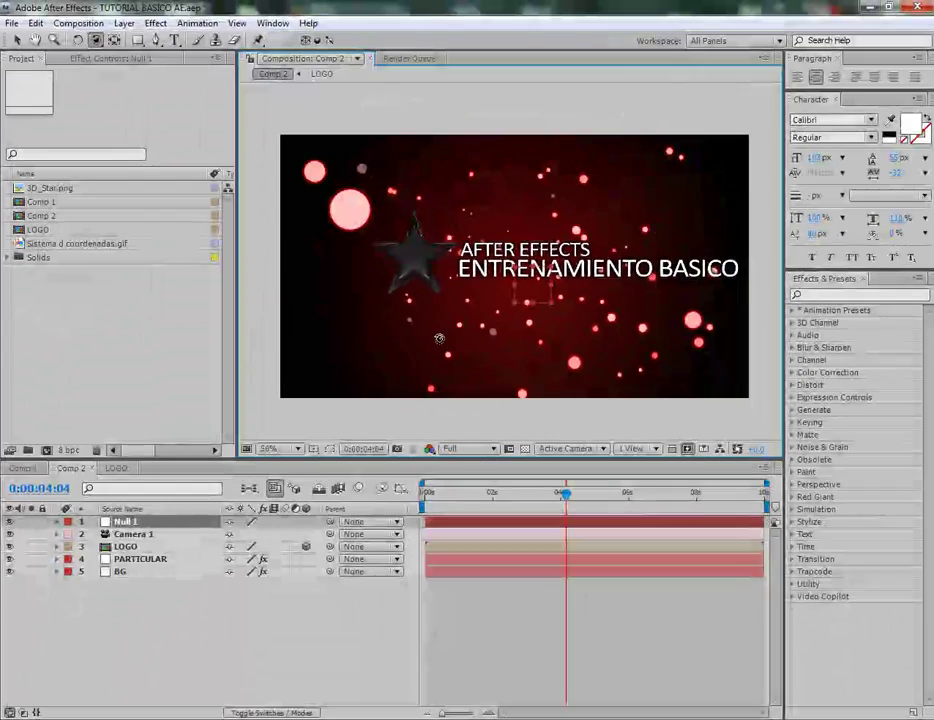
pyautogui.click(16, 40)
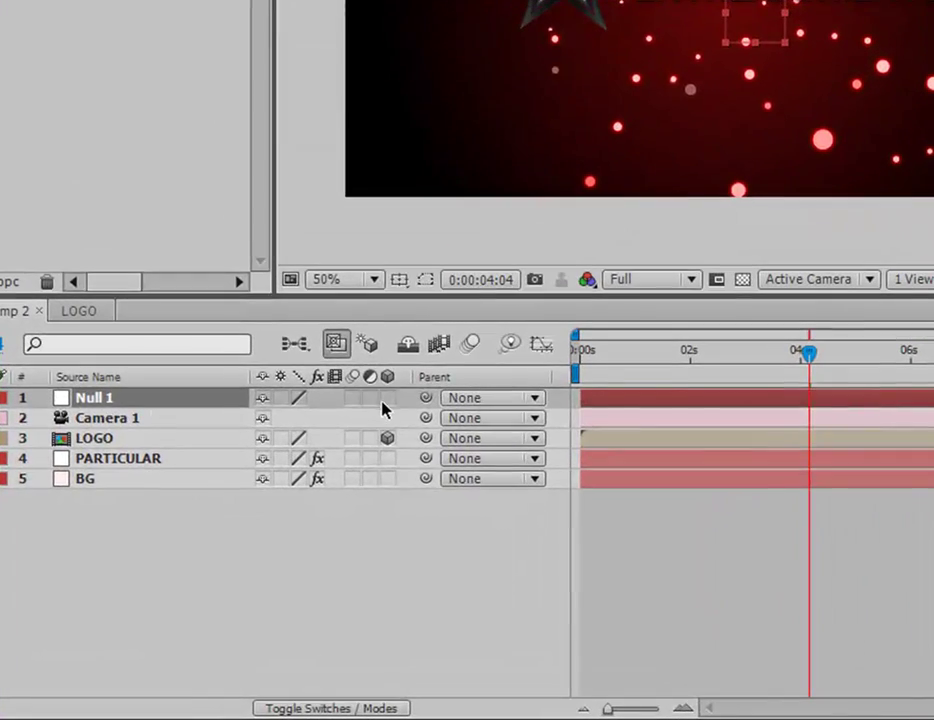
pyautogui.click(338, 472)
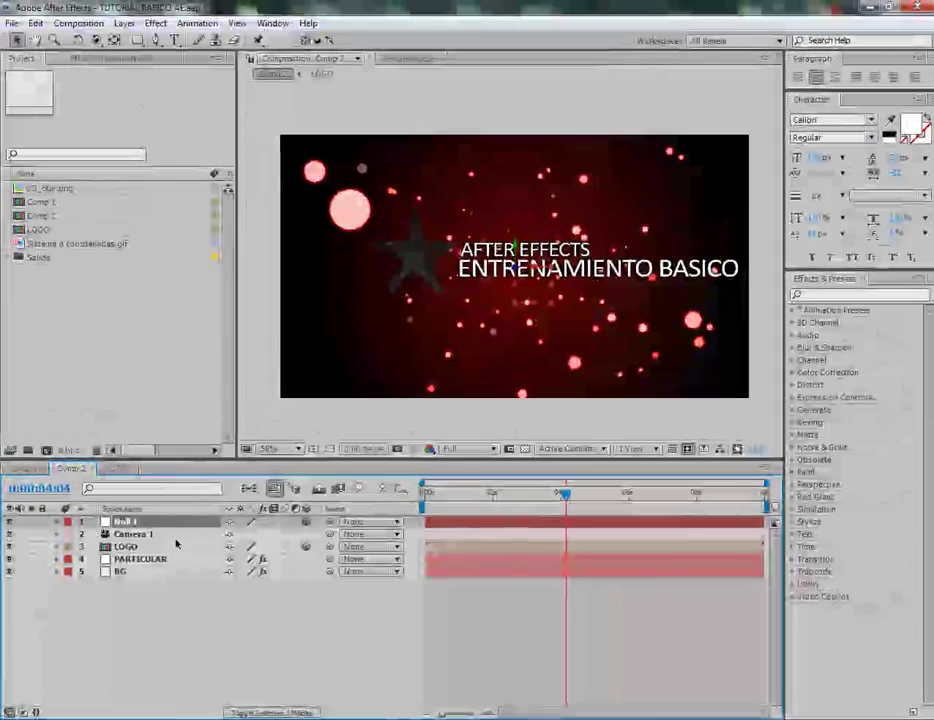
# Parent the Camera 1 layer to Null 1 and select the null
pyautogui.click(151, 535)
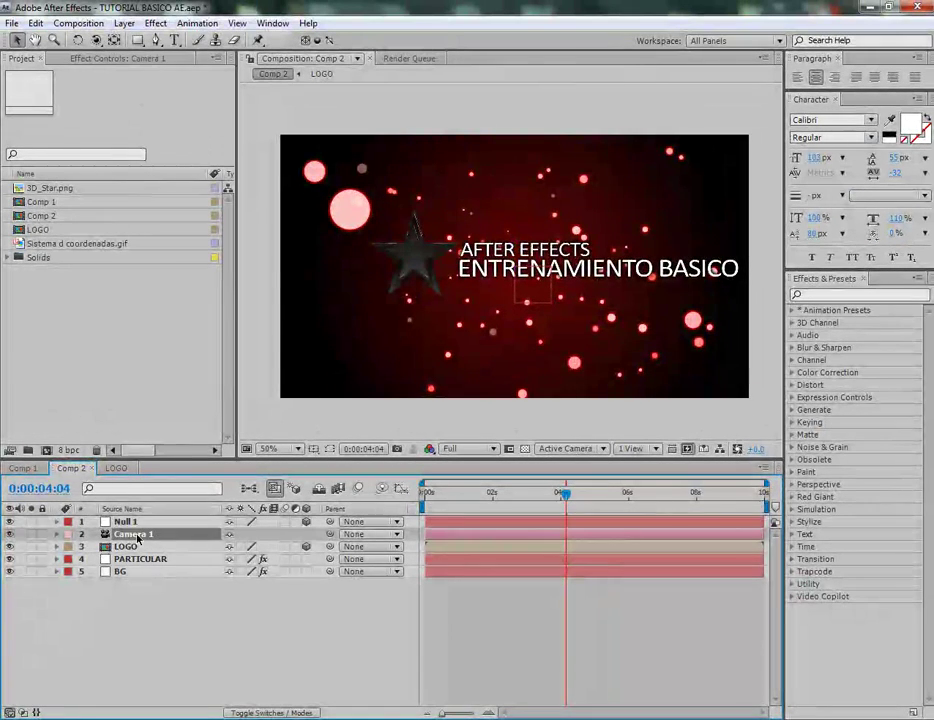
pyautogui.click(135, 521)
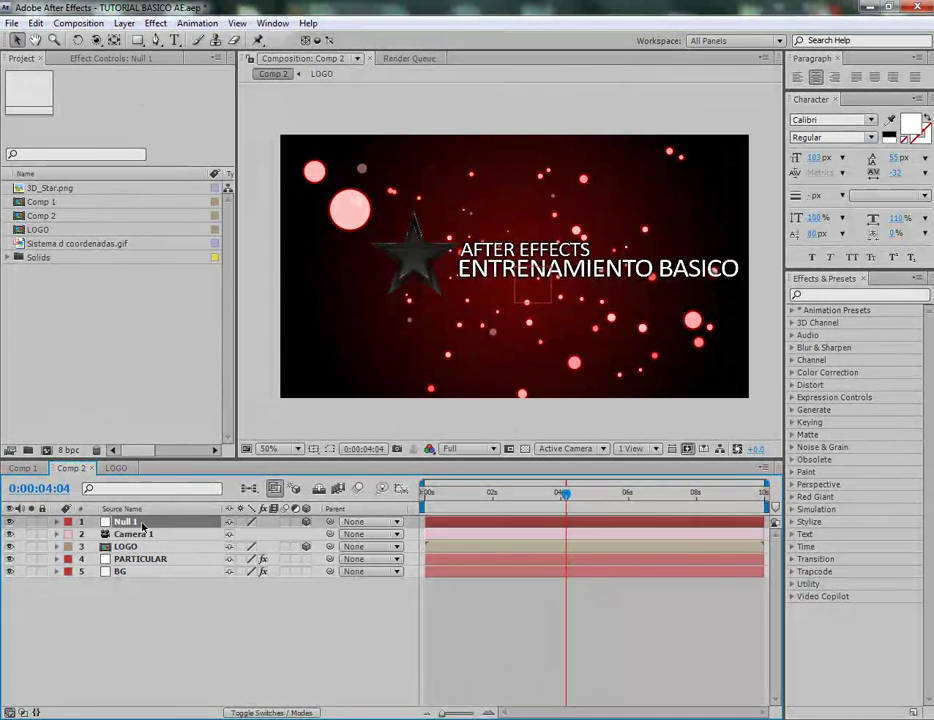
pyautogui.click(313, 537)
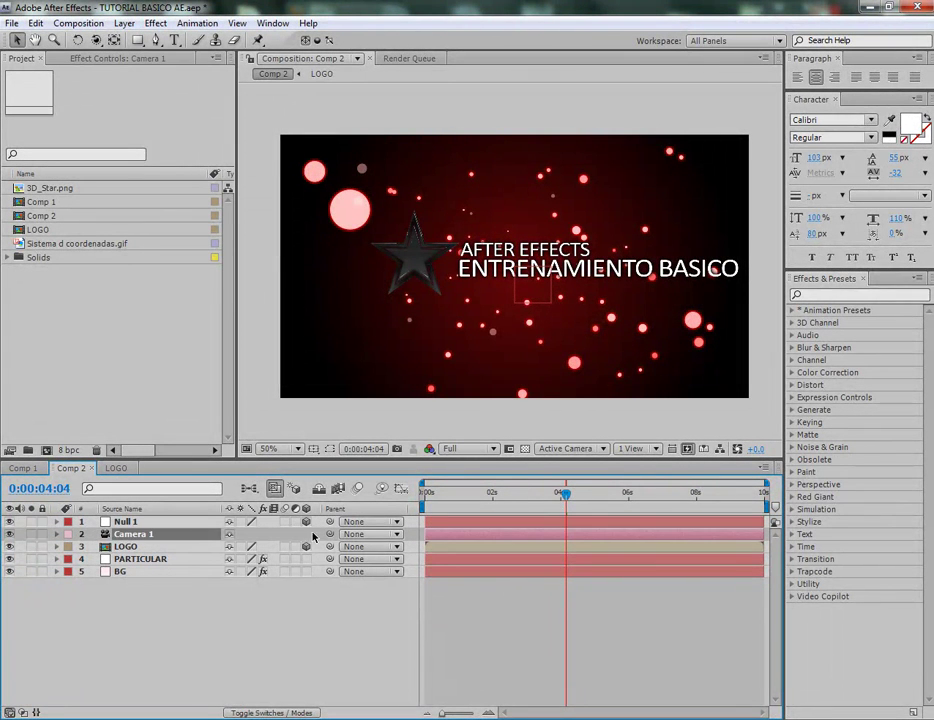
pyautogui.moveTo(330, 535); pyautogui.dragTo(117, 525)
pyautogui.click(146, 524)
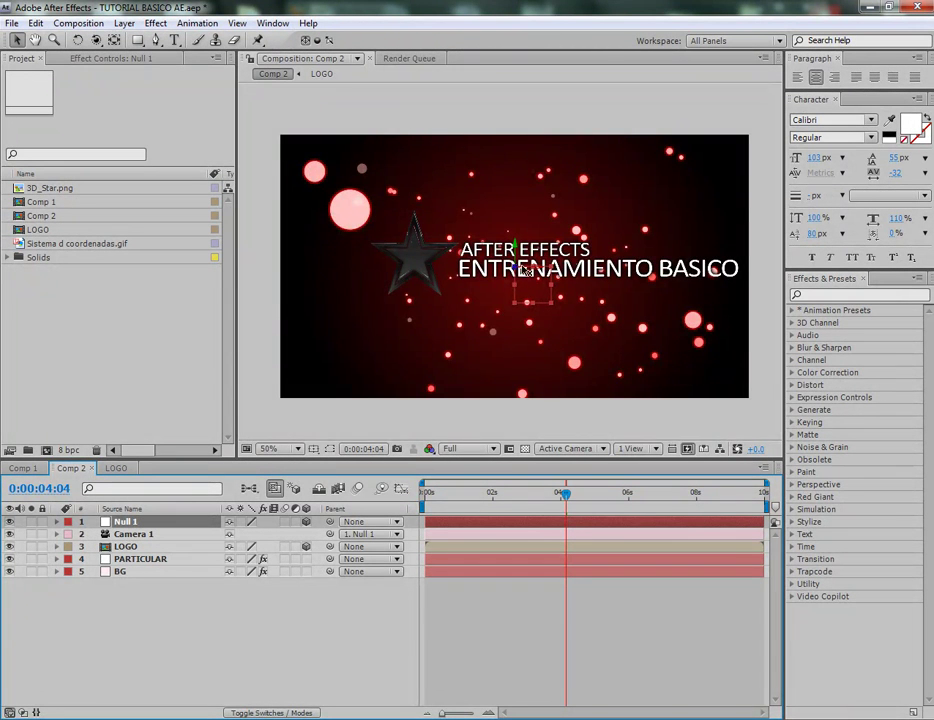
pyautogui.press('.')
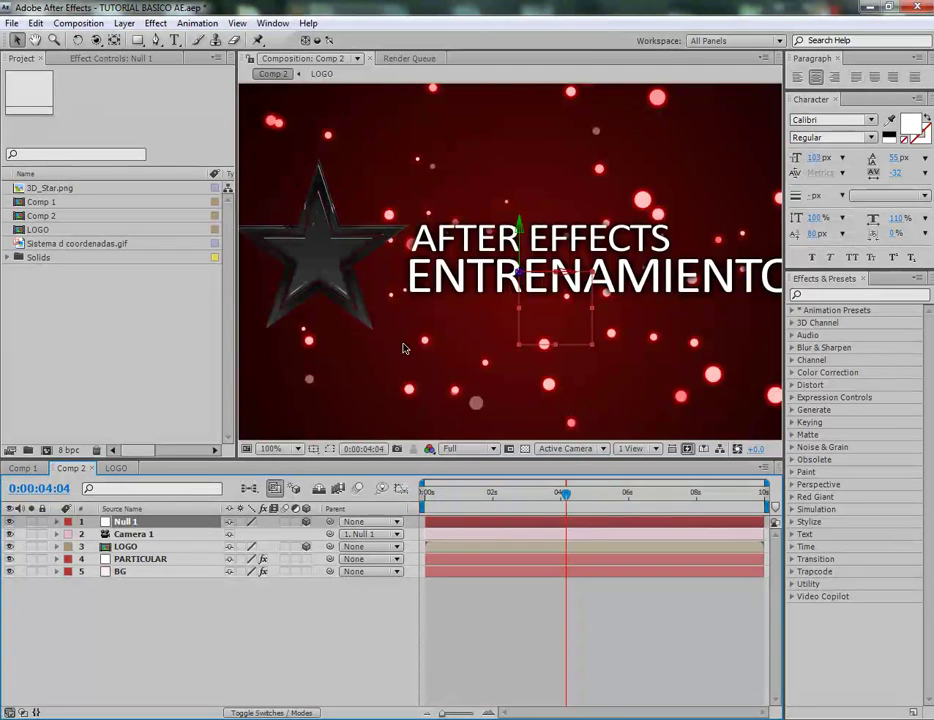
pyautogui.press(',')
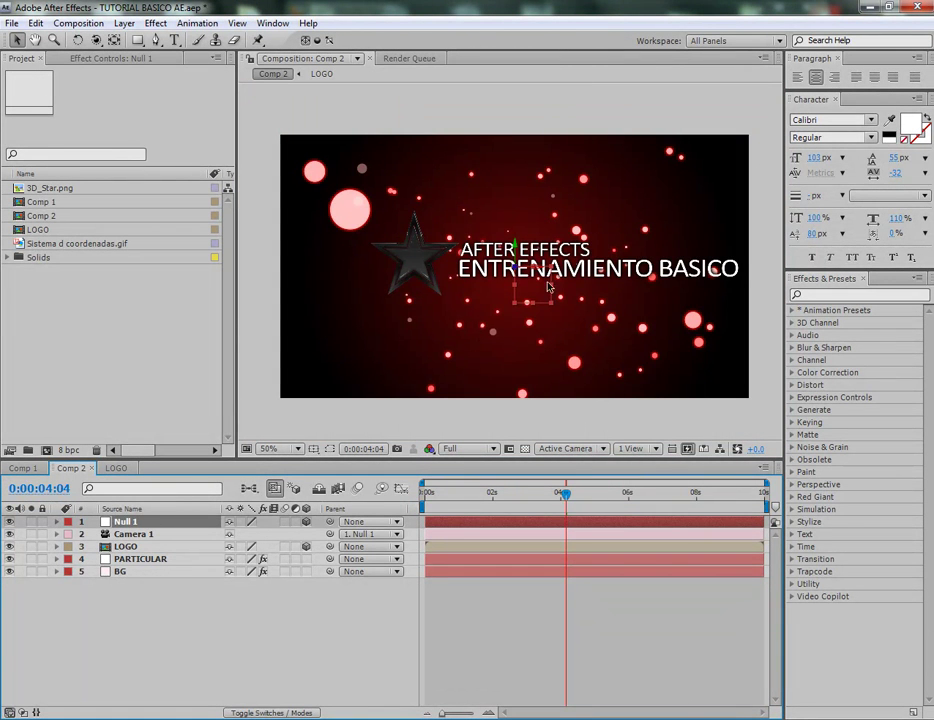
pyautogui.click(150, 560)
pyautogui.click(265, 327)
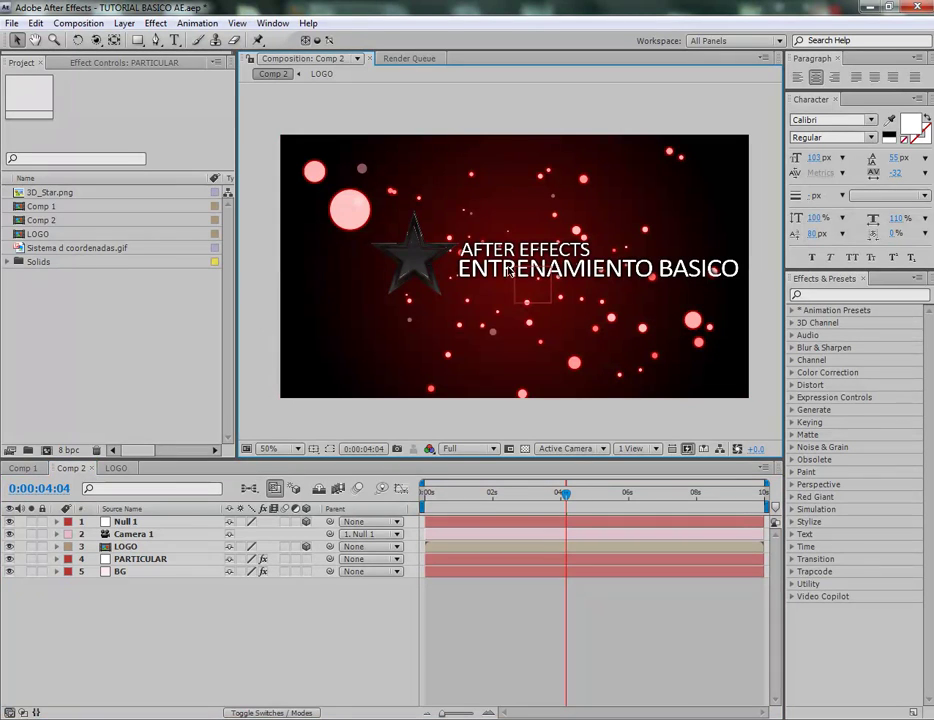
pyautogui.click(130, 524)
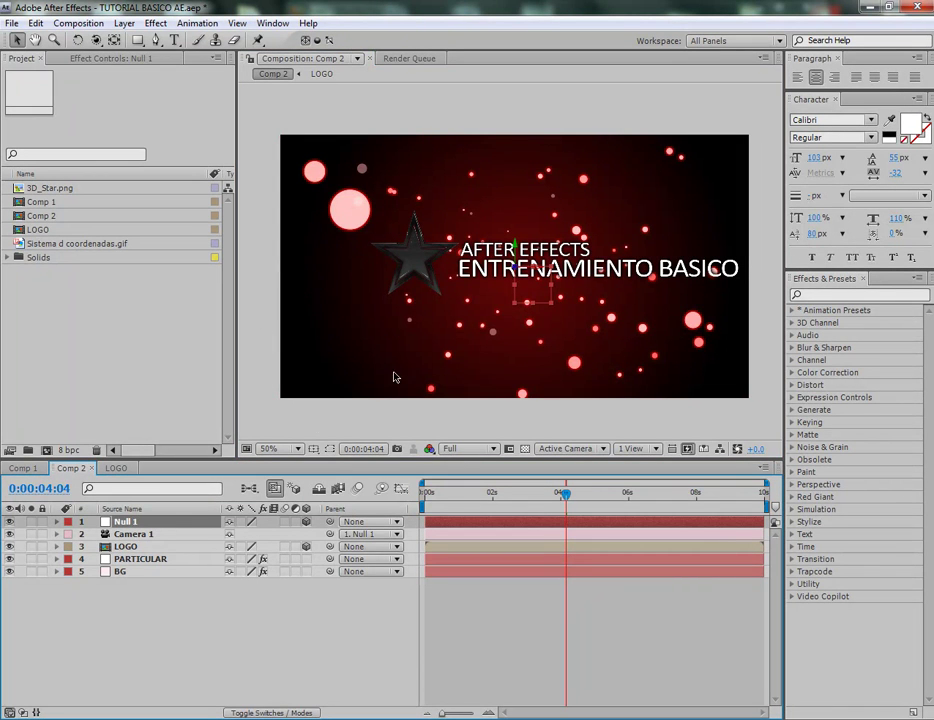
pyautogui.press('.')
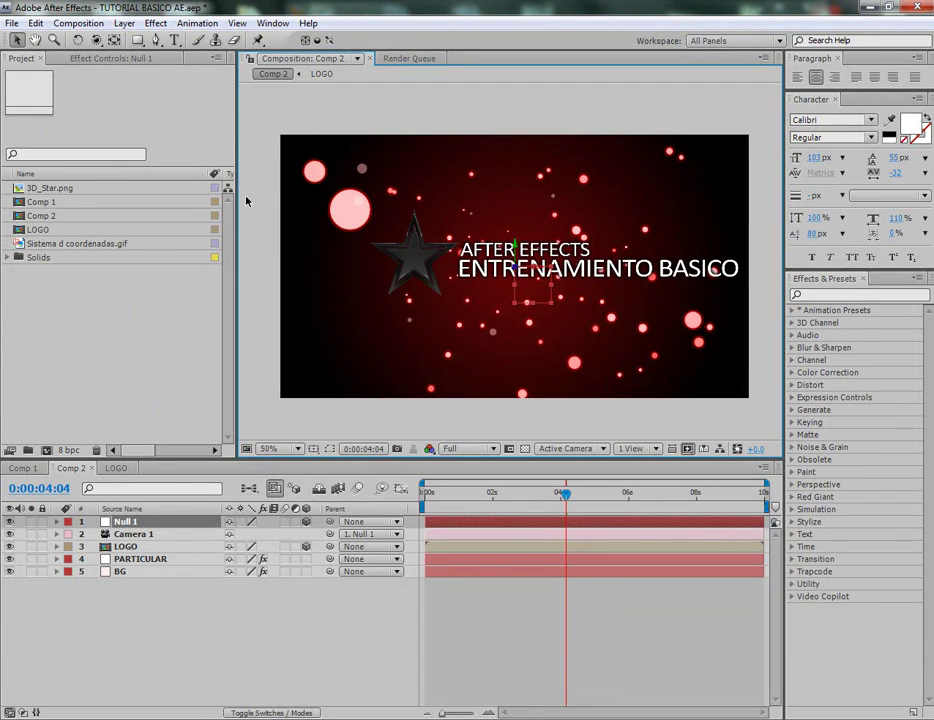
# Open the Sistema d coordenadas.gif footage, enlarge it to examine the x, y and z axes, and close it
pyautogui.click(62, 262)
pyautogui.doubleClick(60, 243)
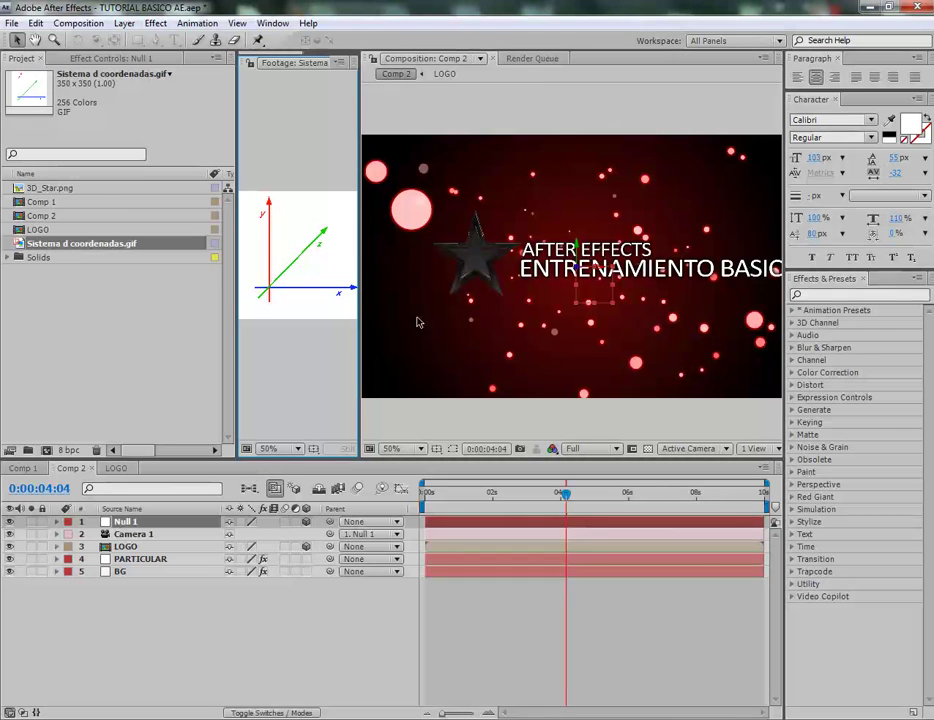
pyautogui.moveTo(362, 258); pyautogui.dragTo(720, 258)
pyautogui.press('.')
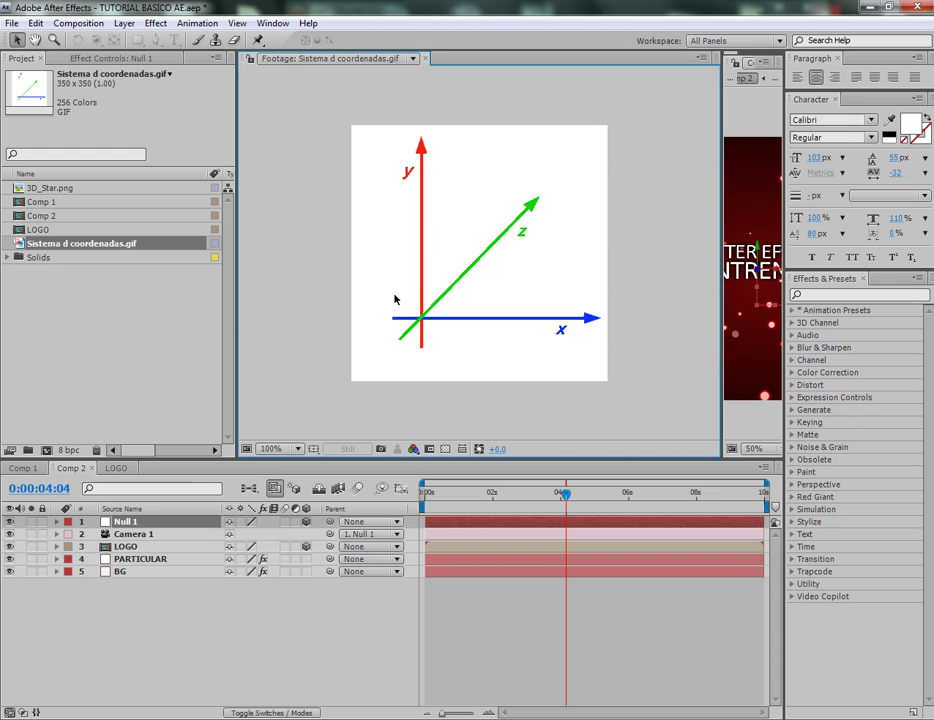
pyautogui.click(426, 58)
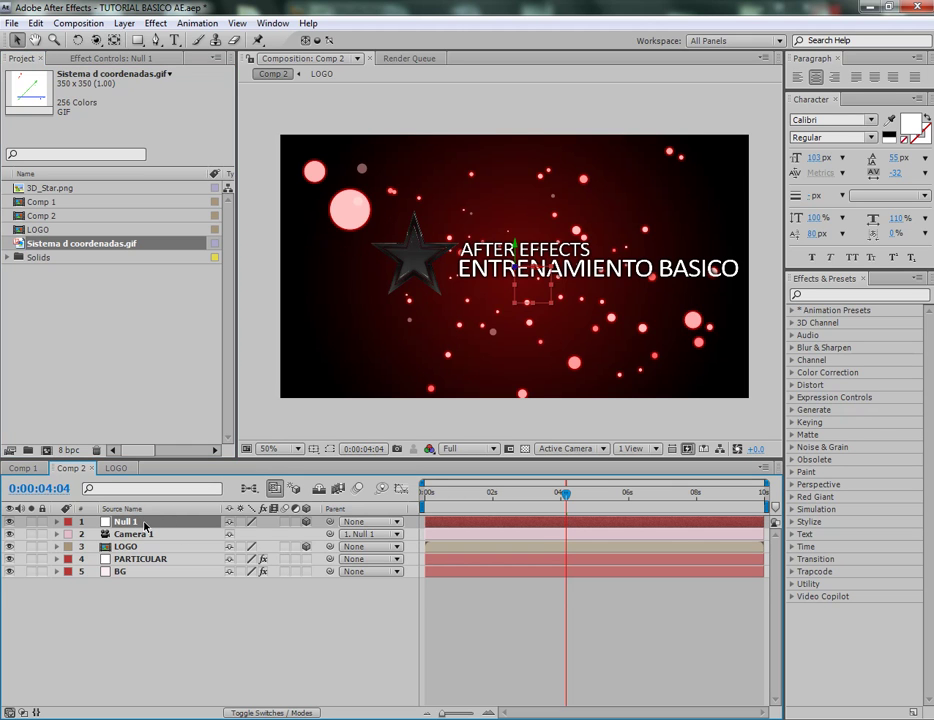
# Reveal Null 1's Position property and try shifting the null along the X and Y axes
pyautogui.press('p')
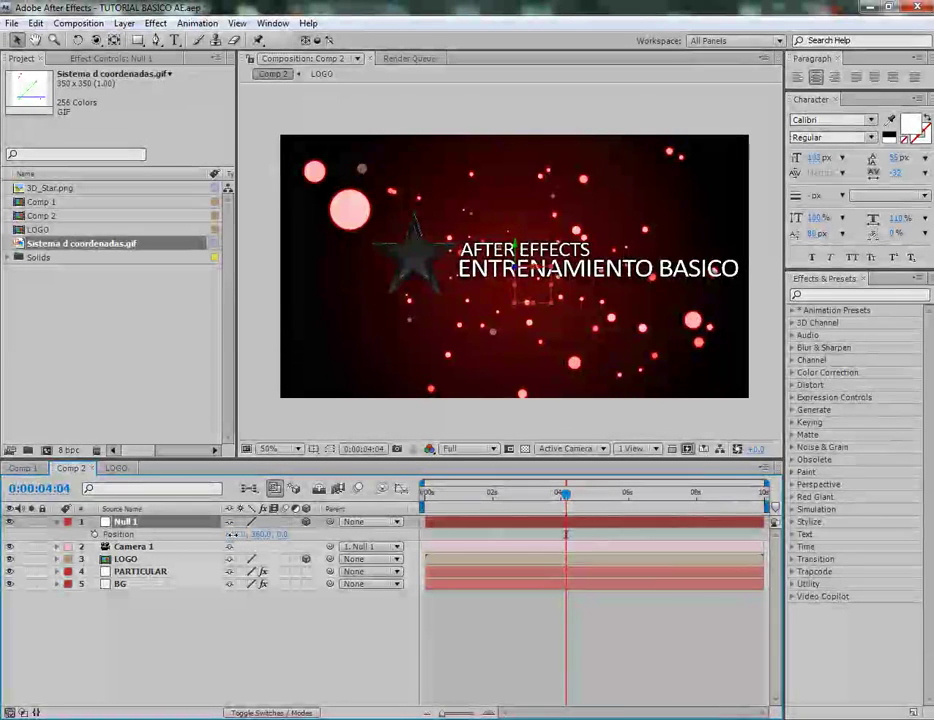
pyautogui.moveTo(233, 534); pyautogui.dragTo(110, 534)
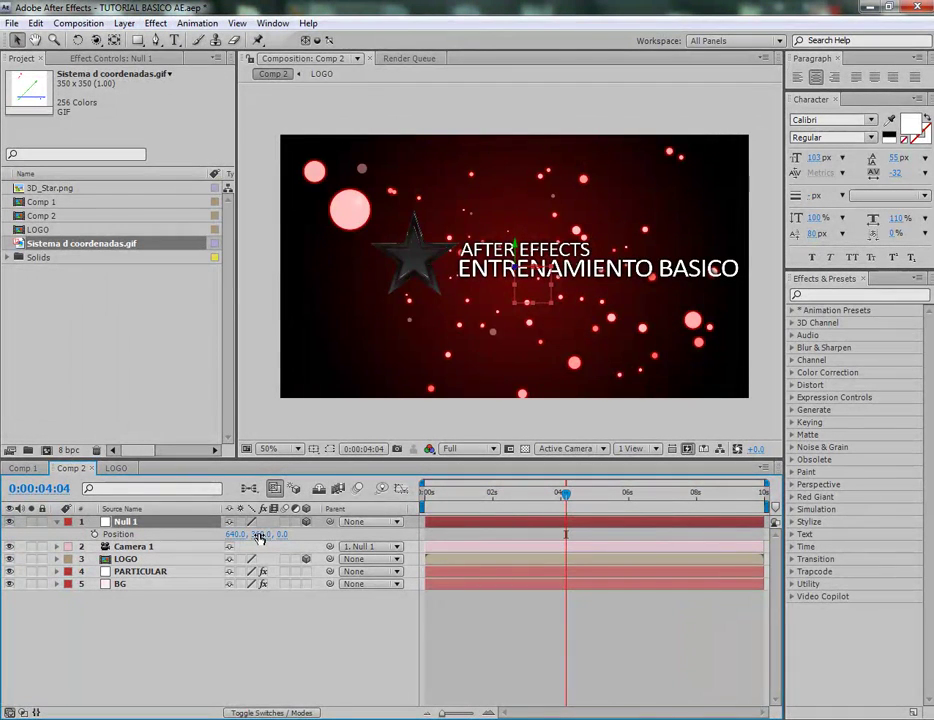
pyautogui.moveTo(258, 534); pyautogui.dragTo(179, 537)
# Change the composition's 3D view to Top at 25% magnification, with the camera in sight
pyautogui.click(564, 449)
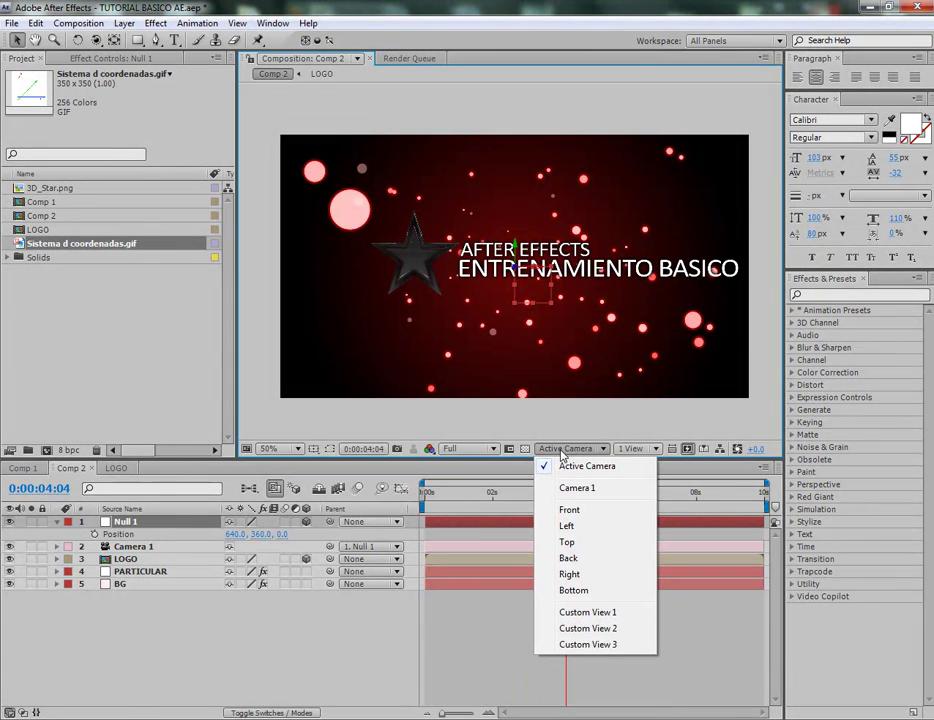
pyautogui.click(612, 548)
pyautogui.scroll(-2, 536, 345)
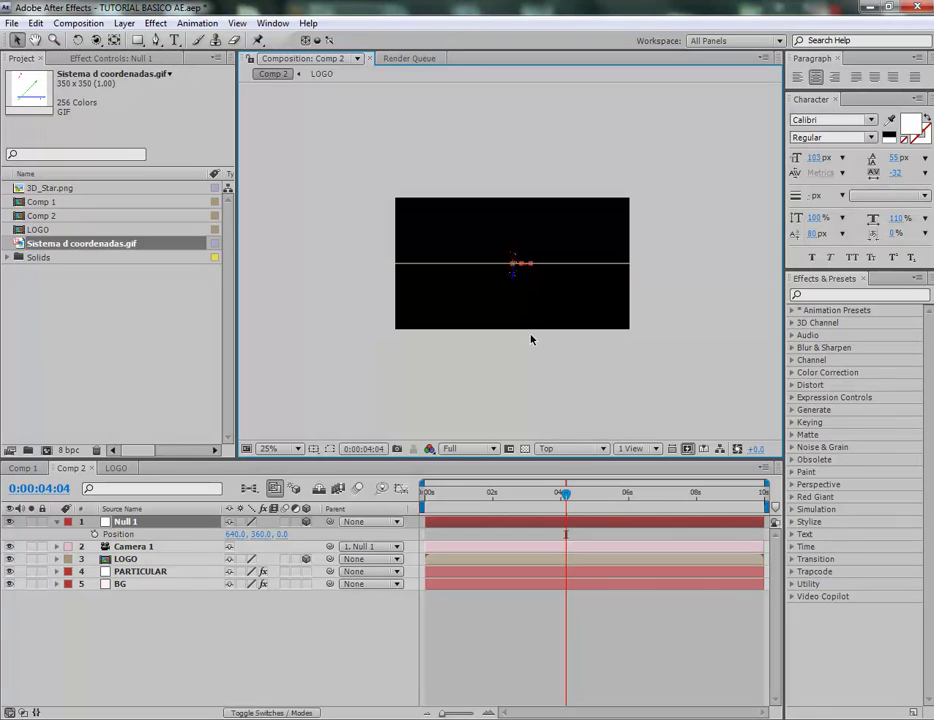
pyautogui.press('h')
pyautogui.moveTo(544, 313); pyautogui.dragTo(540, 234)
pyautogui.press('v')
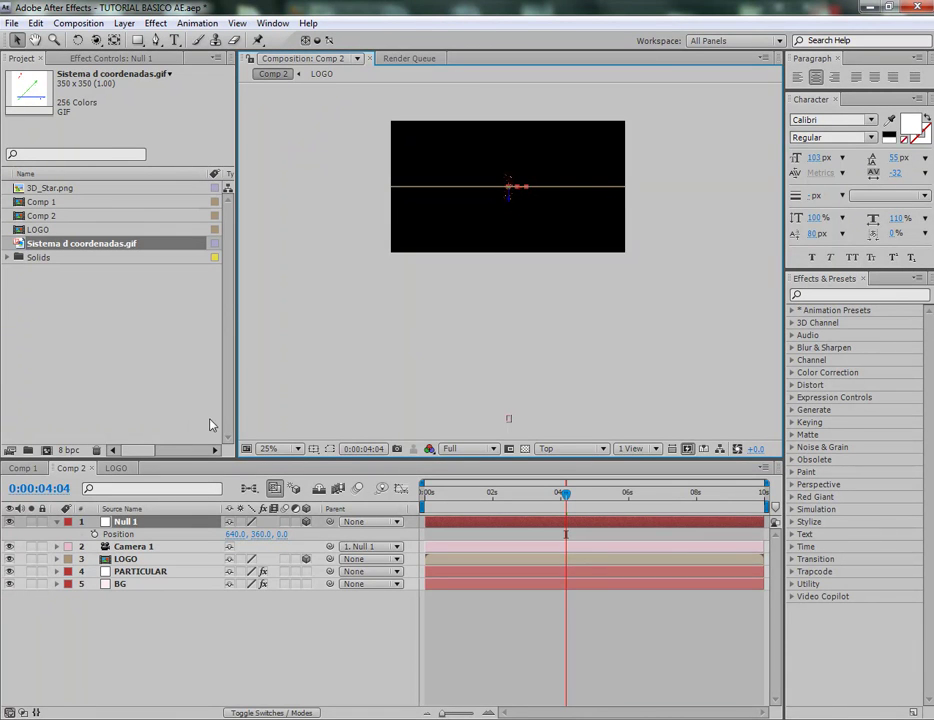
# Select the LOGO, PARTICULAR and Camera 1 layers in turn to examine their placement from above
pyautogui.click(146, 561)
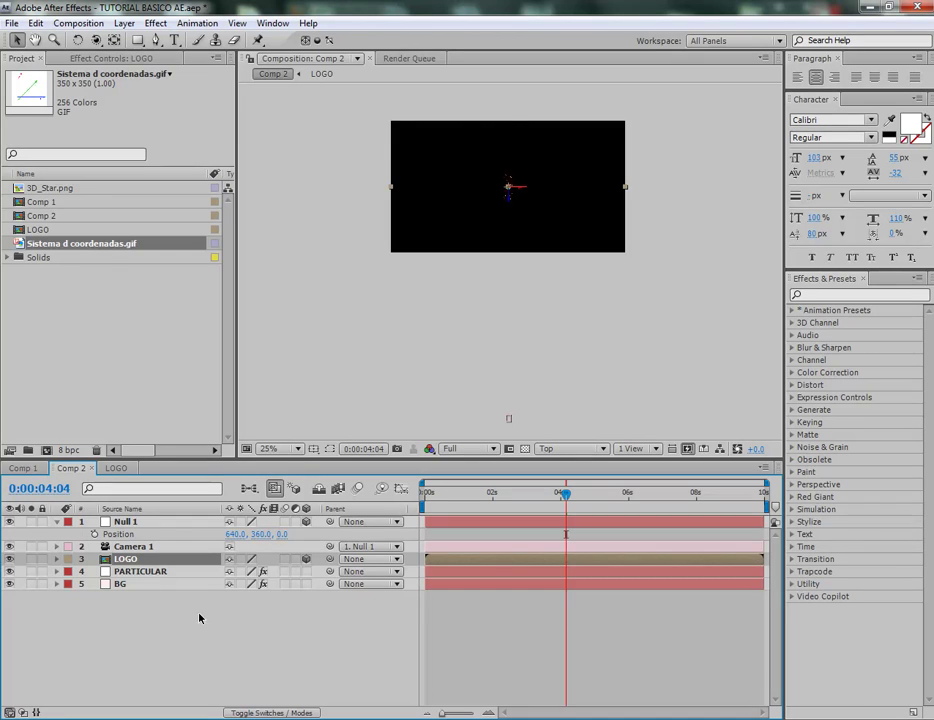
pyautogui.click(160, 572)
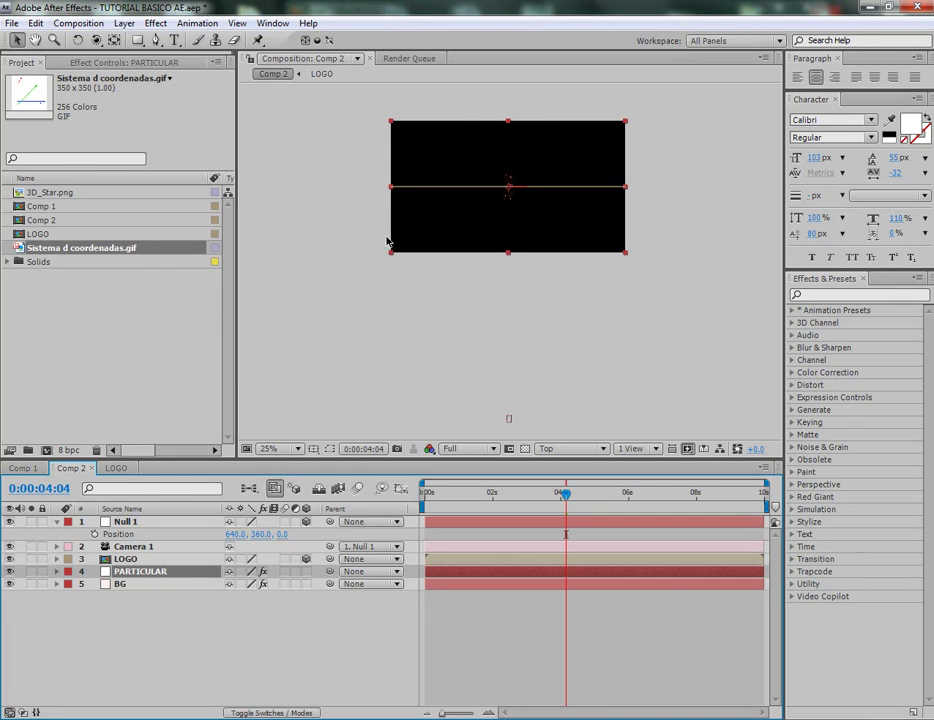
pyautogui.click(152, 549)
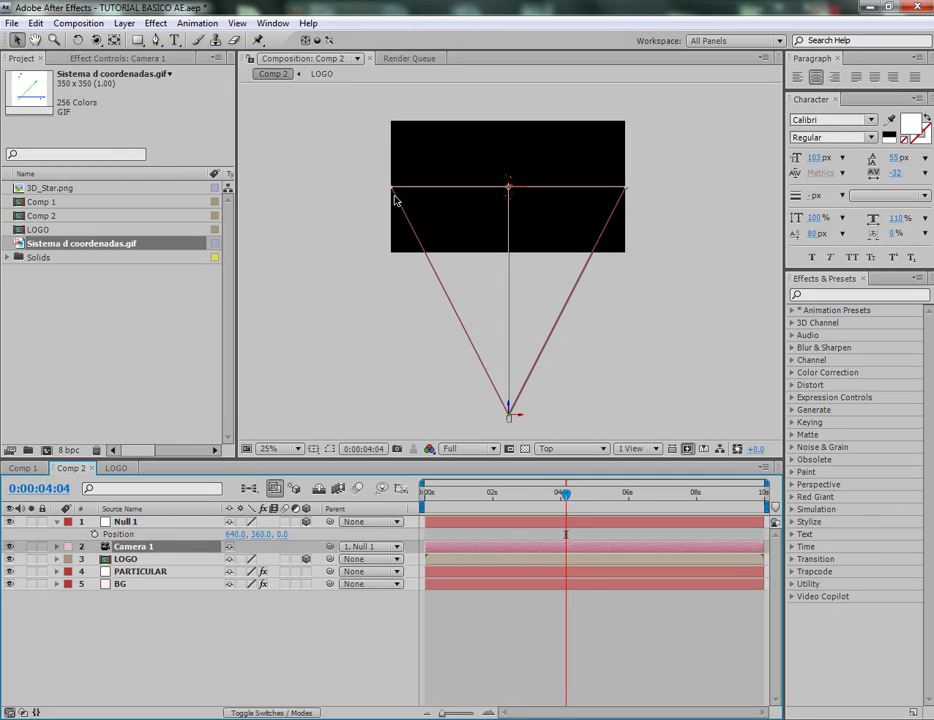
# Try moving Null 1 to an X position of 1507, and undo the move
pyautogui.click(146, 522)
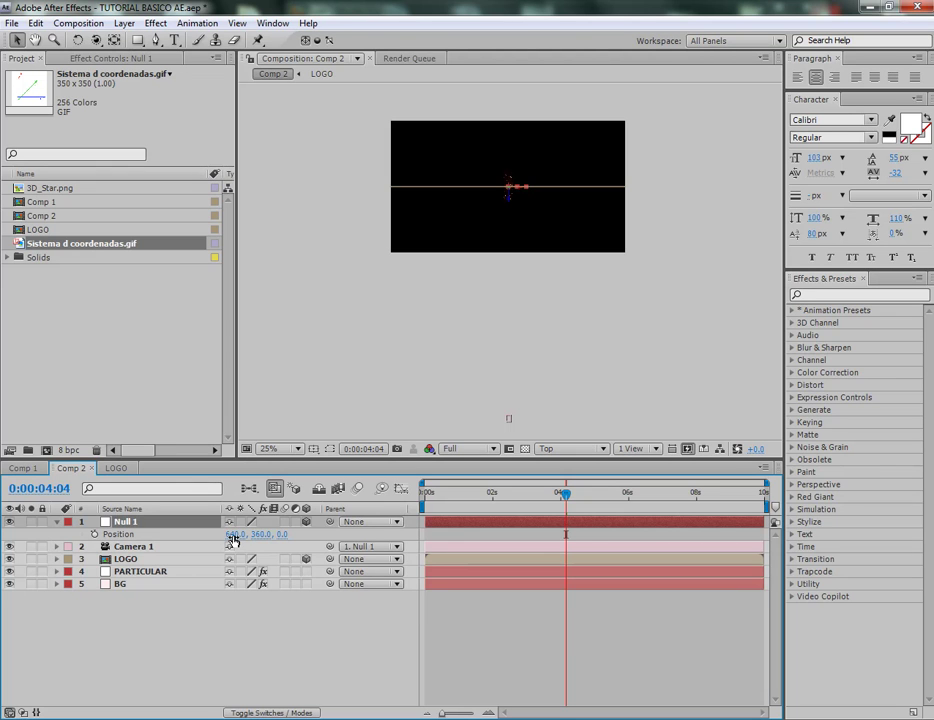
pyautogui.moveTo(231, 539)
pyautogui.mouseDown()
pyautogui.moveTo(805, 521)
pyautogui.moveTo(560, 519)
pyautogui.moveTo(811, 484)
pyautogui.mouseUp()
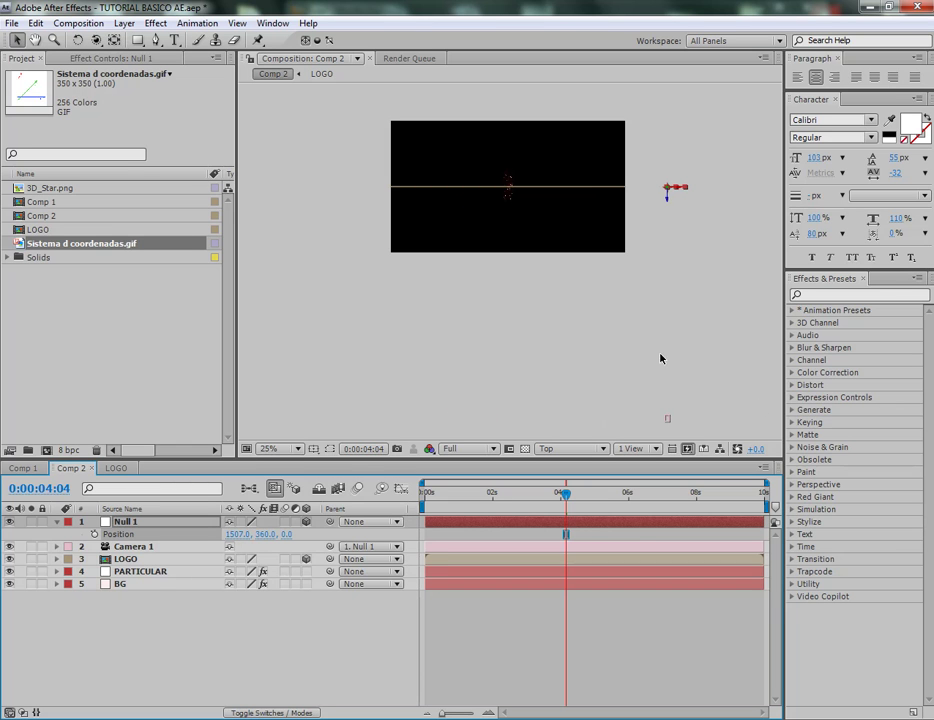
pyautogui.click(175, 548)
pyautogui.hotkey('ctrl', 'z')
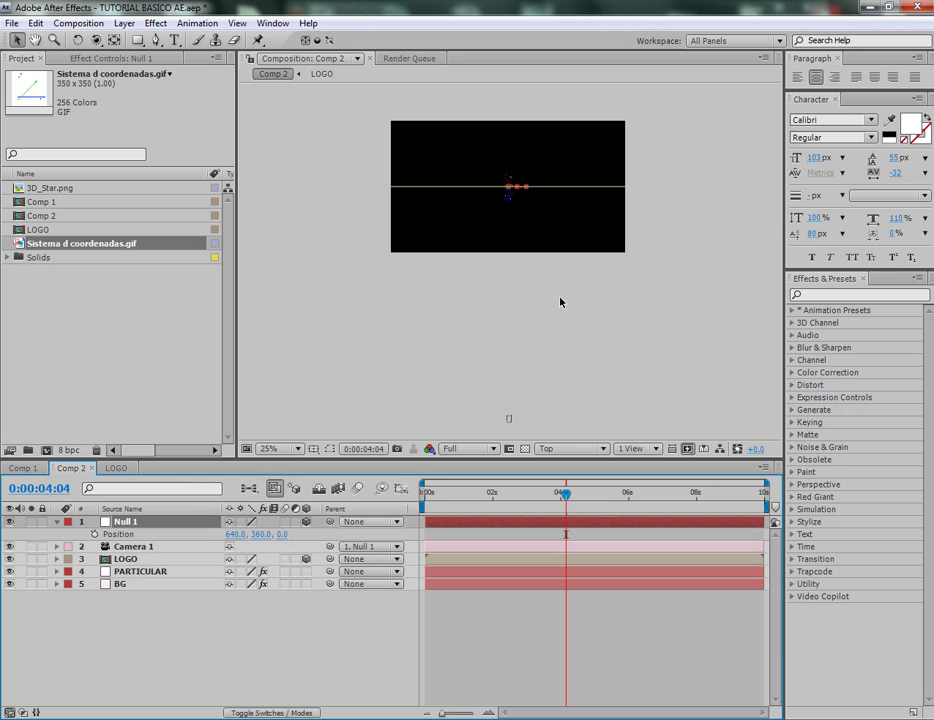
# Try moving Null 1 to a Z position of 298, check Camera 1's field of view, and undo the move
pyautogui.moveTo(262, 534); pyautogui.dragTo(437, 509)
pyautogui.moveTo(343, 527); pyautogui.dragTo(447, 481)
pyautogui.click(152, 548)
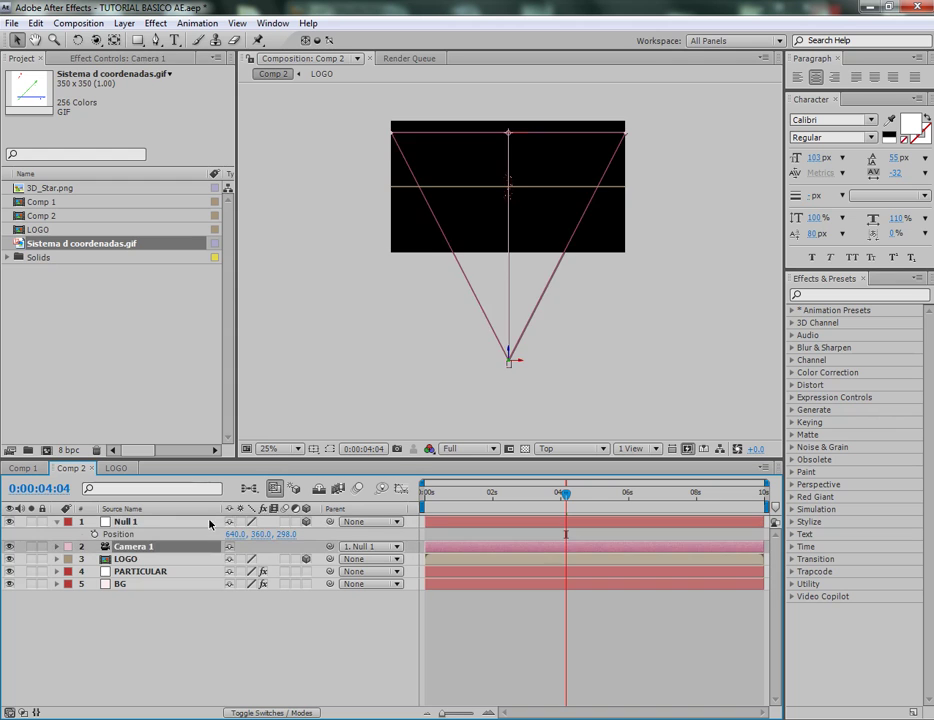
pyautogui.hotkey('ctrl', 'z')
# Set Null 1's X position to 1420 and select Camera 1 to inspect its field of view relative to the particles
pyautogui.scroll(1, 482, 283)
pyautogui.moveTo(547, 152); pyautogui.dragTo(565, 218)
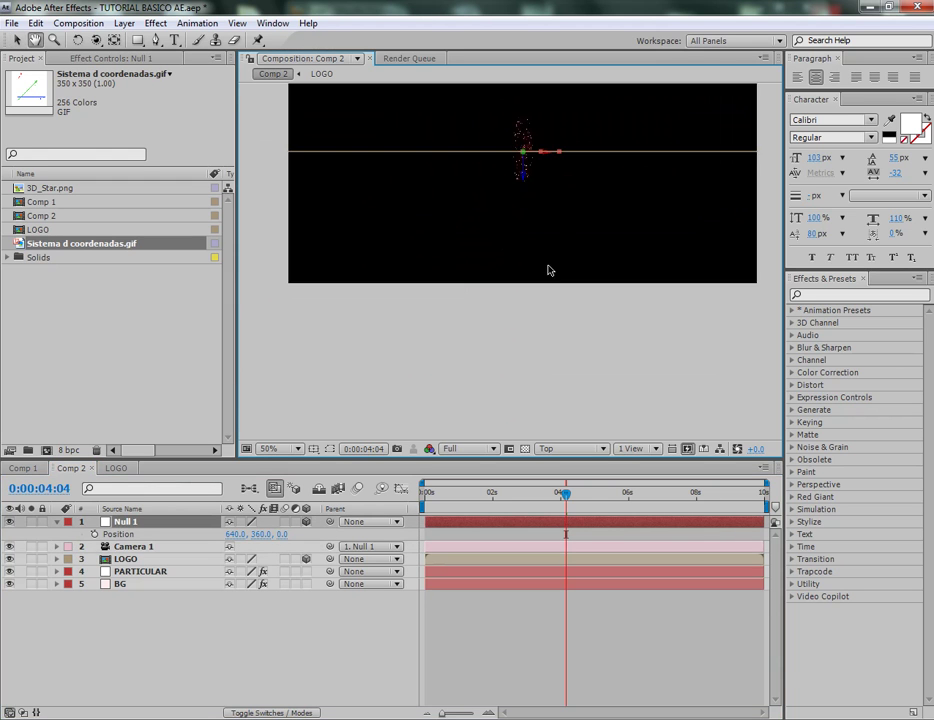
pyautogui.scroll(-1, 510, 270)
pyautogui.moveTo(229, 541); pyautogui.dragTo(750, 490)
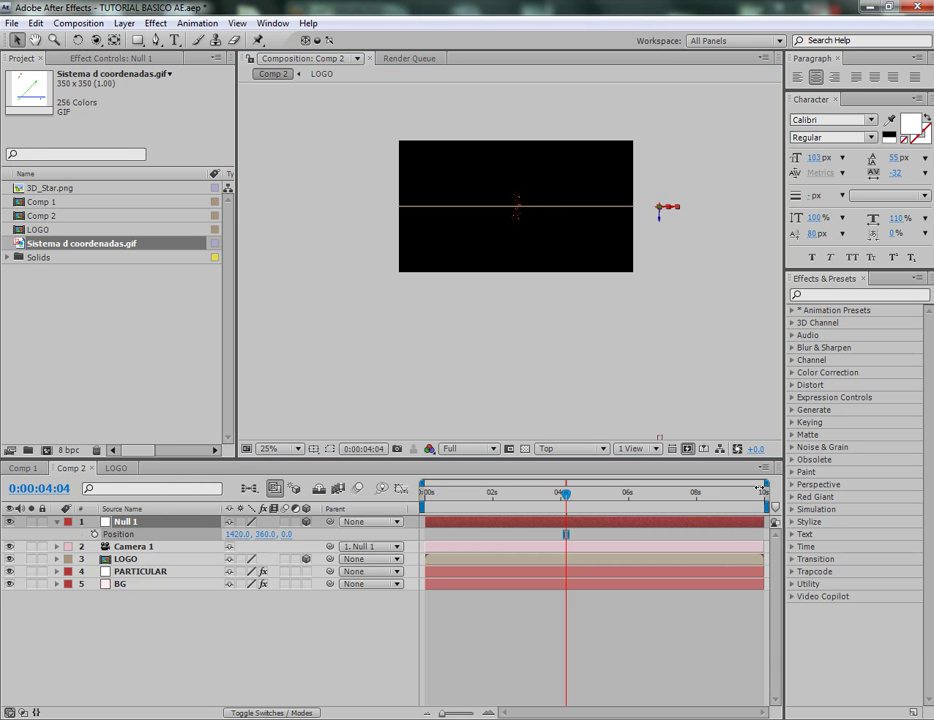
pyautogui.click(135, 547)
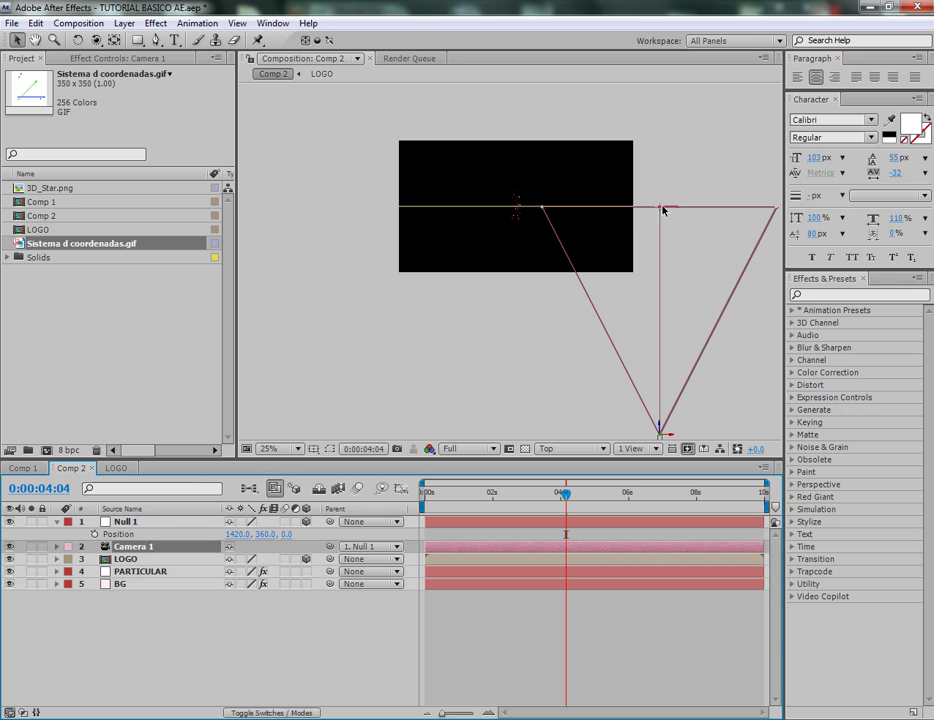
pyautogui.scroll(1, 515, 205)
pyautogui.press('space')
pyautogui.moveTo(540, 192); pyautogui.dragTo(517, 294)
pyautogui.scroll(1, 516, 280)
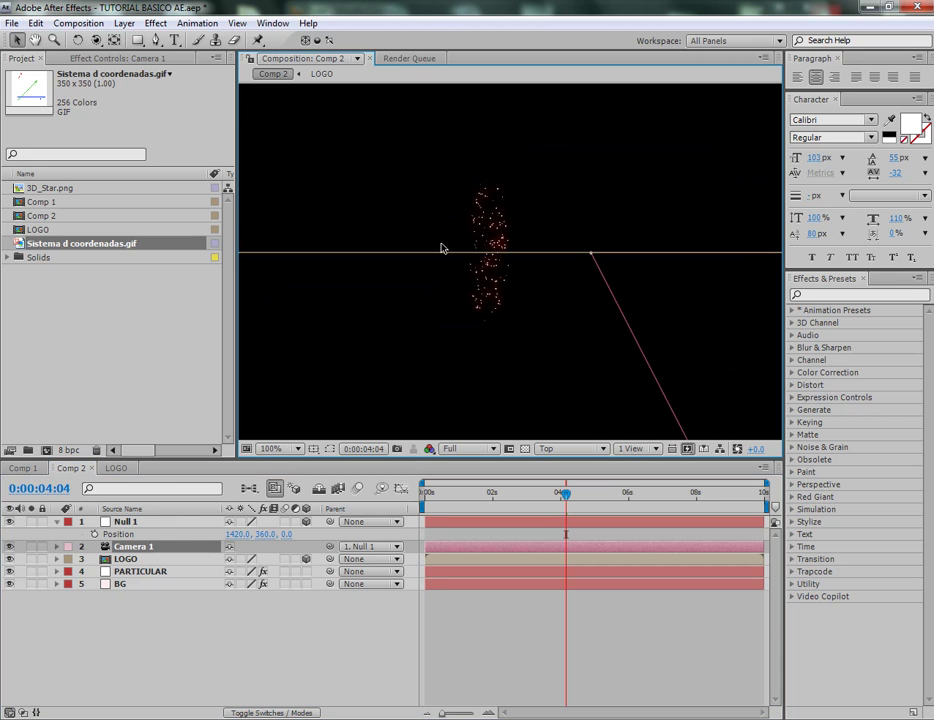
# Select the LOGO, Camera 1 and Null 1 layers in turn to compare their placement in the top view
pyautogui.scroll(-2, 486, 252)
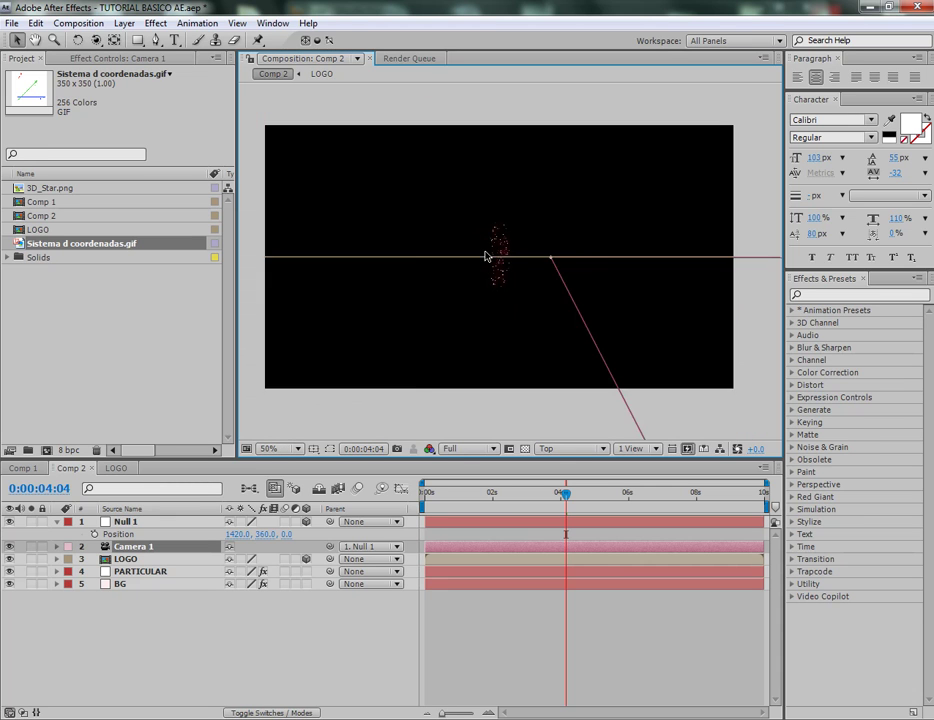
pyautogui.press('space')
pyautogui.moveTo(500, 295); pyautogui.dragTo(500, 213)
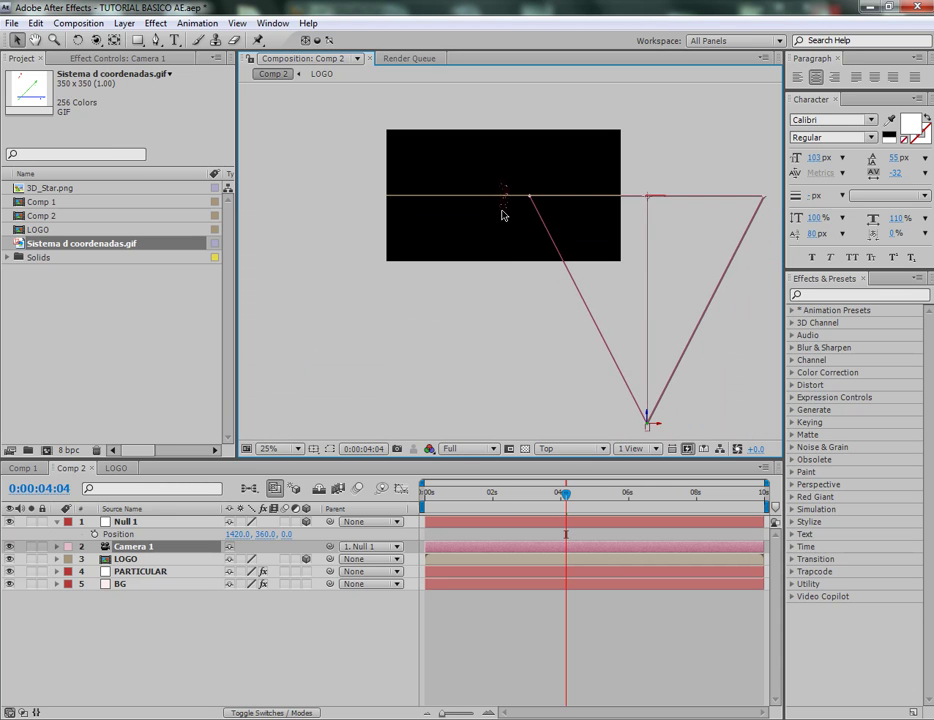
pyautogui.click(150, 559)
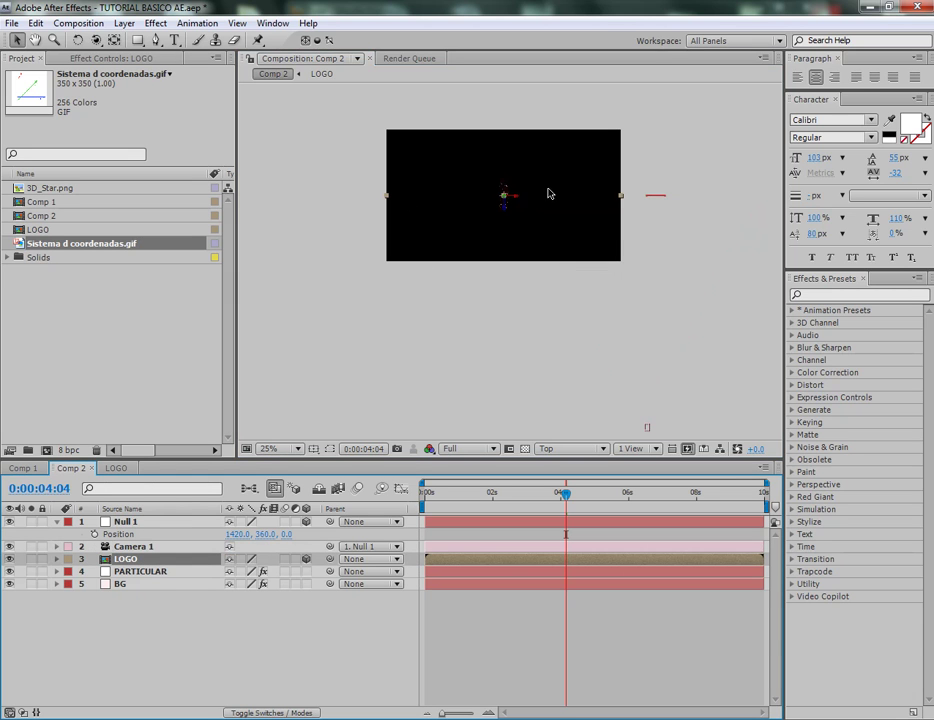
pyautogui.click(163, 548)
pyautogui.click(165, 524)
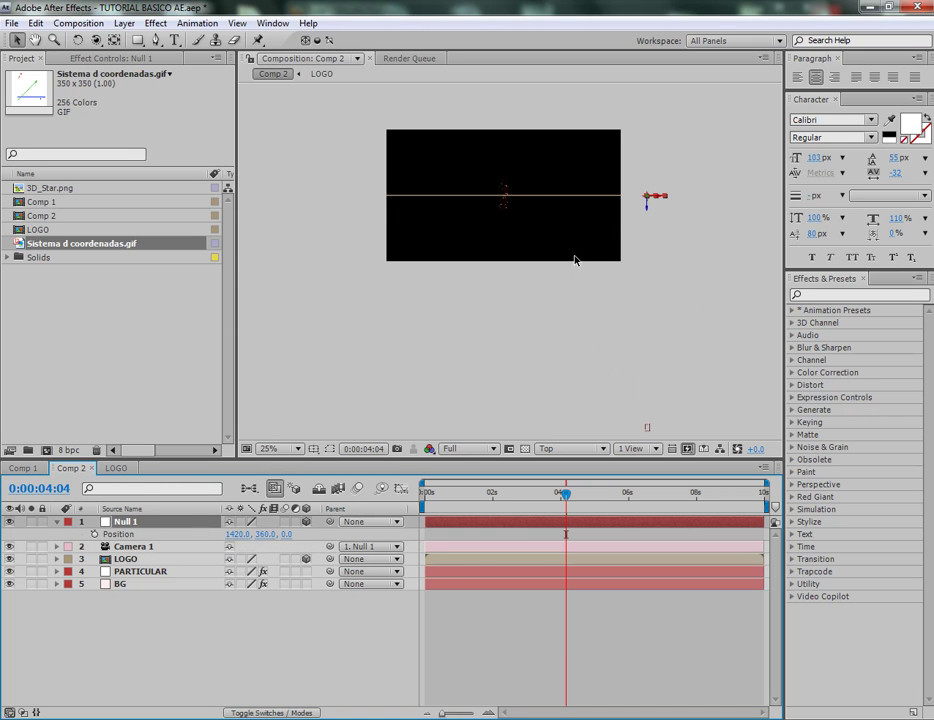
# Undo Null 1's last position change and switch the composition to the Active Camera view
pyautogui.hotkey('ctrl', 'z')
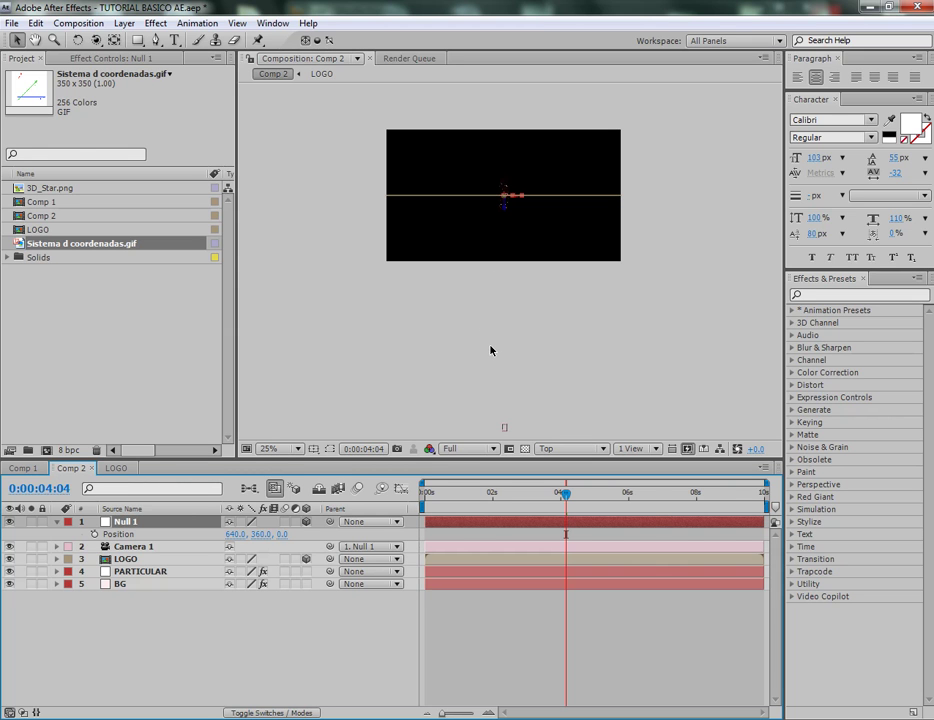
pyautogui.click(585, 448)
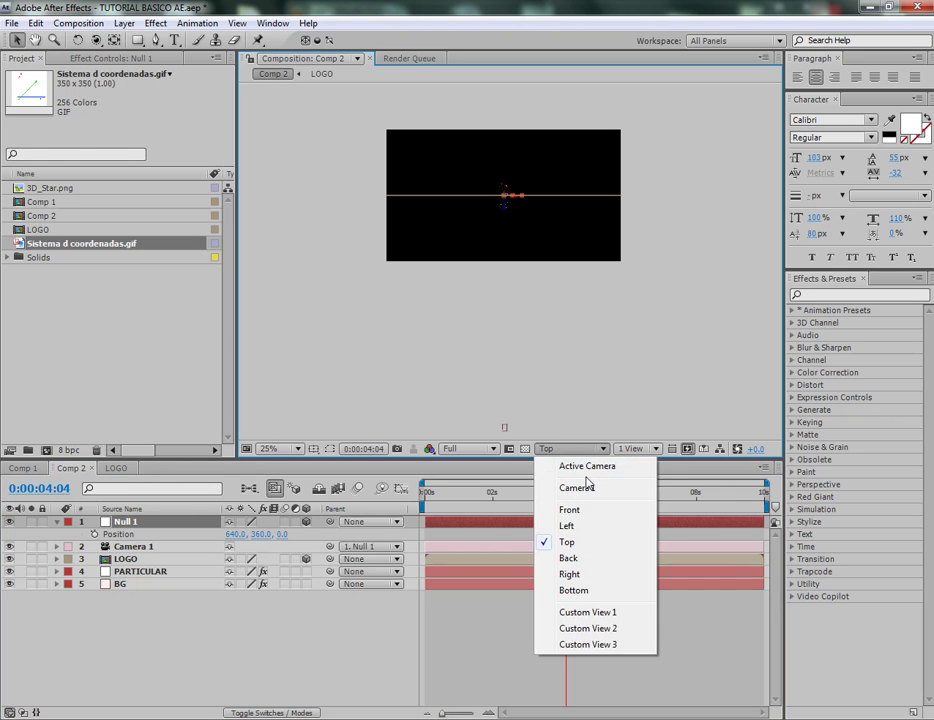
pyautogui.click(588, 468)
pyautogui.scroll(2, 503, 258)
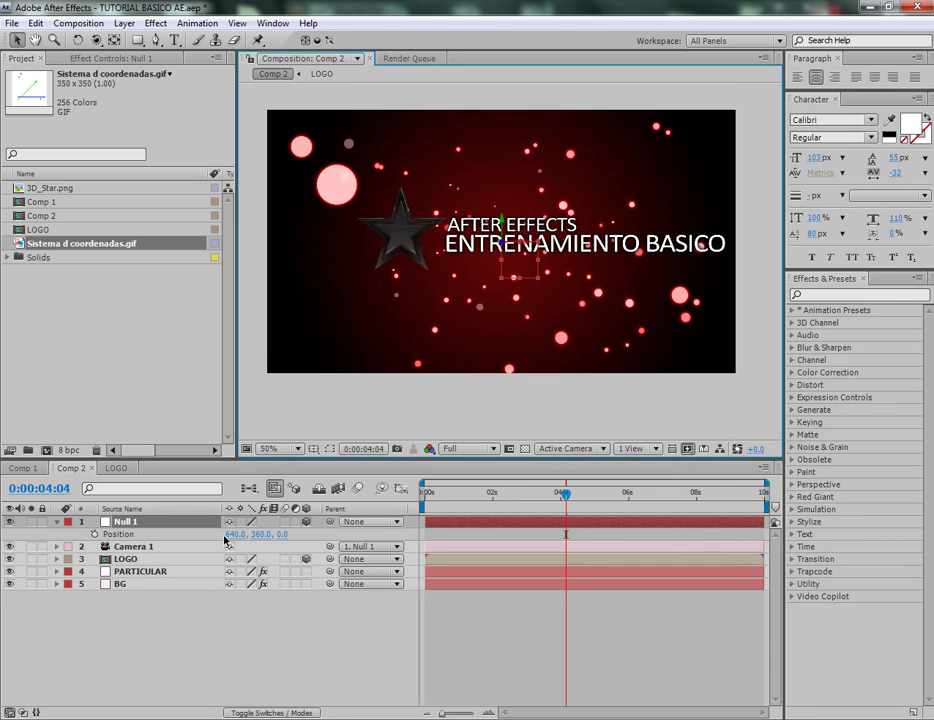
# Try moving Null 1 to an X position of 975 in the Active Camera view, and undo the move
pyautogui.moveTo(232, 537); pyautogui.dragTo(472, 531)
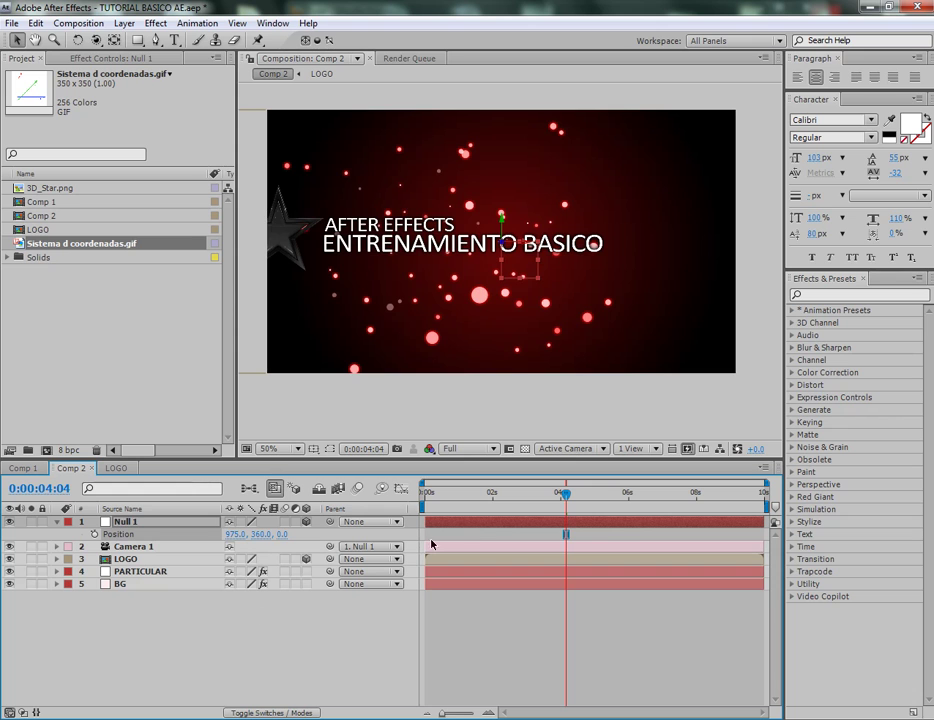
pyautogui.hotkey('ctrl', 'z')
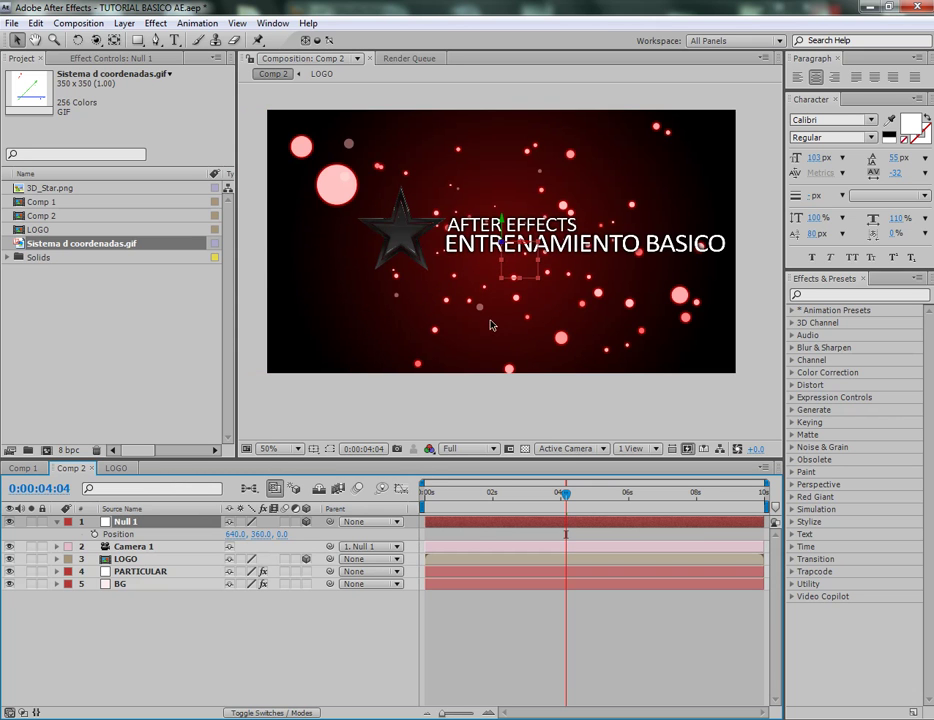
pyautogui.press('h')
pyautogui.moveTo(522, 273); pyautogui.dragTo(531, 288)
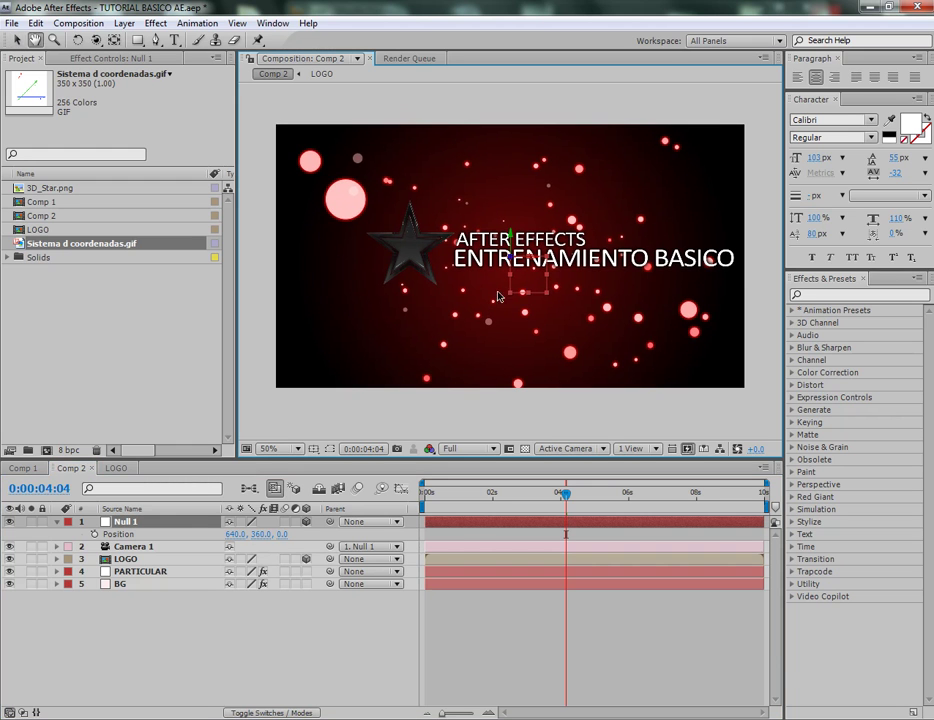
pyautogui.press('v')
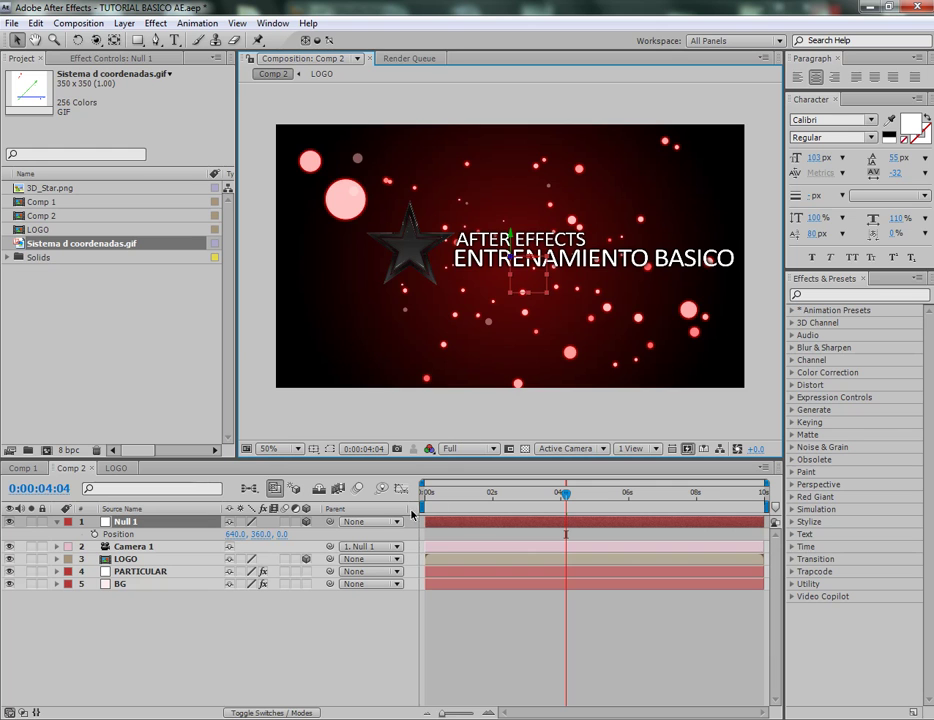
# Shift the PARTICULAR layer about one second earlier so particles show from the first frame, and check the particles at 0:00:05:11
pyautogui.click(462, 492)
pyautogui.press('Home')
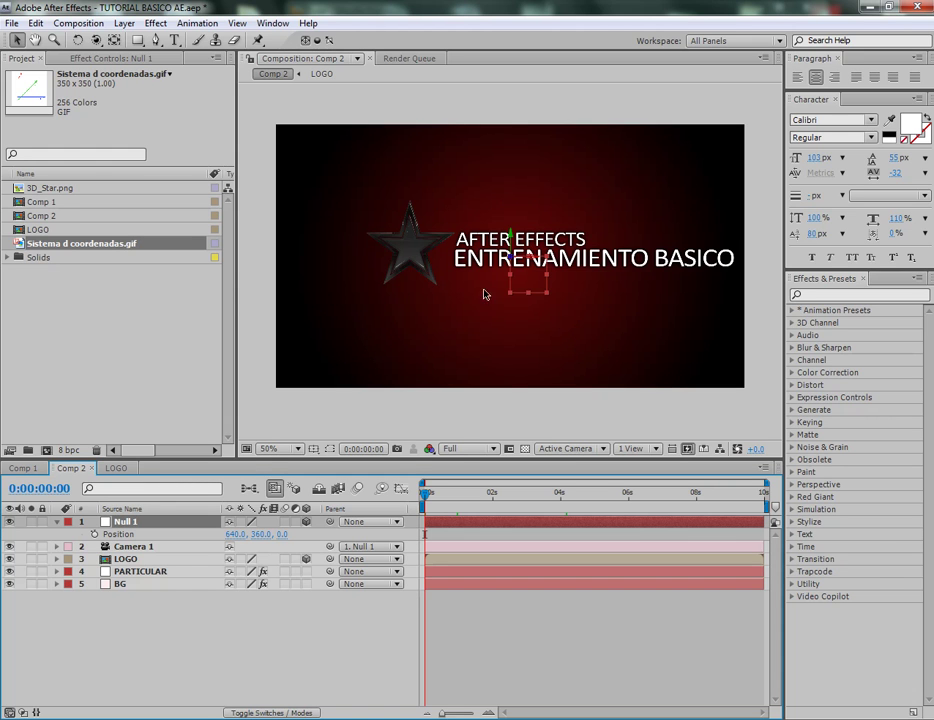
pyautogui.click(140, 571)
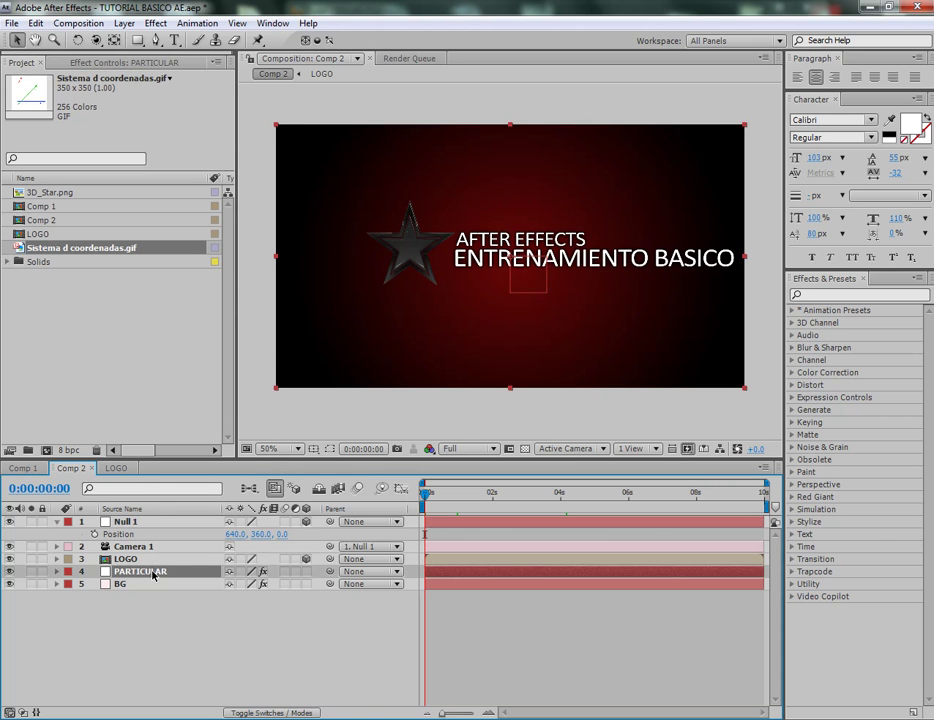
pyautogui.moveTo(544, 577); pyautogui.dragTo(506, 581)
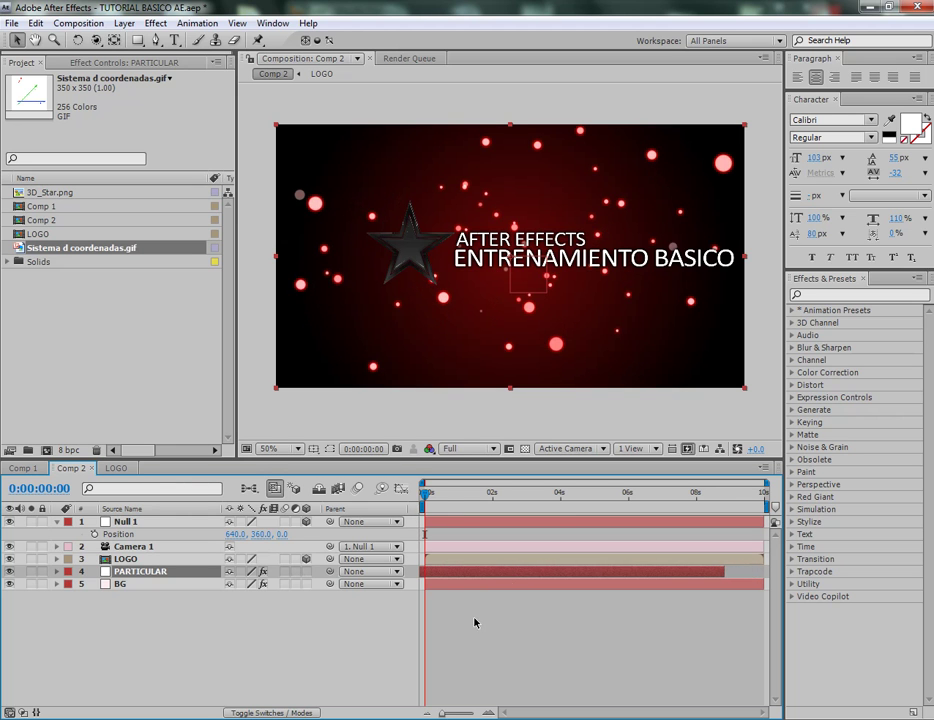
pyautogui.moveTo(427, 497); pyautogui.dragTo(609, 497)
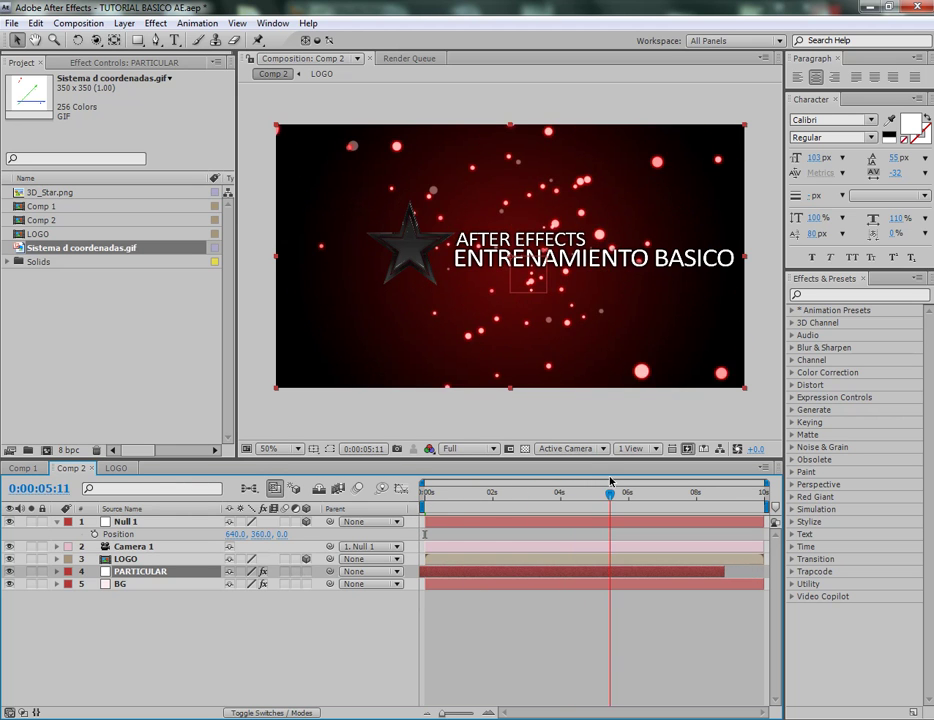
pyautogui.click(327, 422)
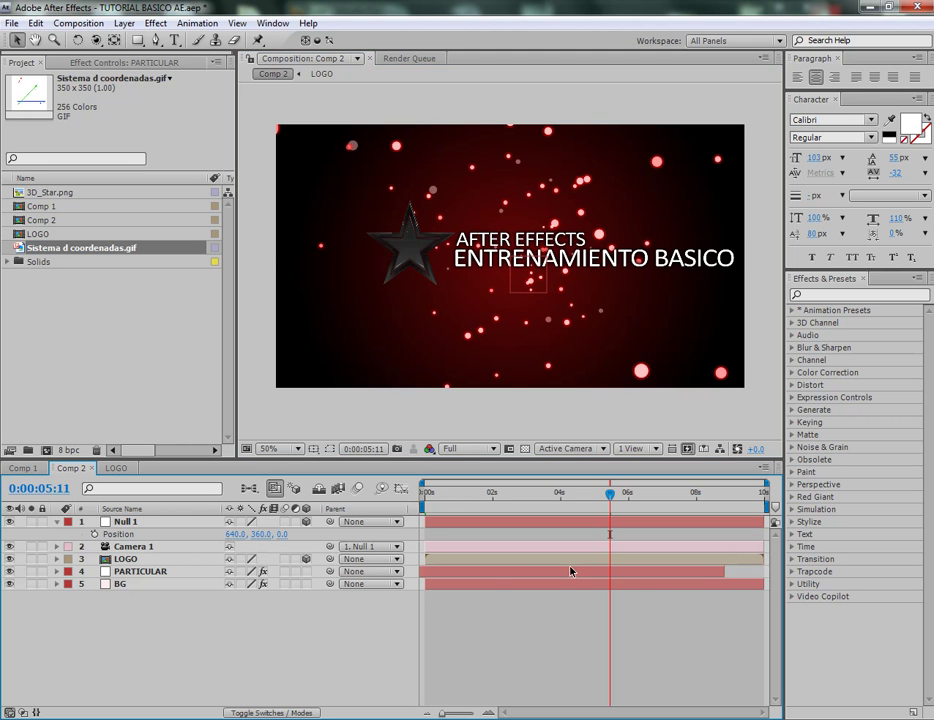
# Extend the end of the PARTICULAR layer to the composition's end, check the particles at 0:00:09:13 and return to the first frame
pyautogui.click(491, 574)
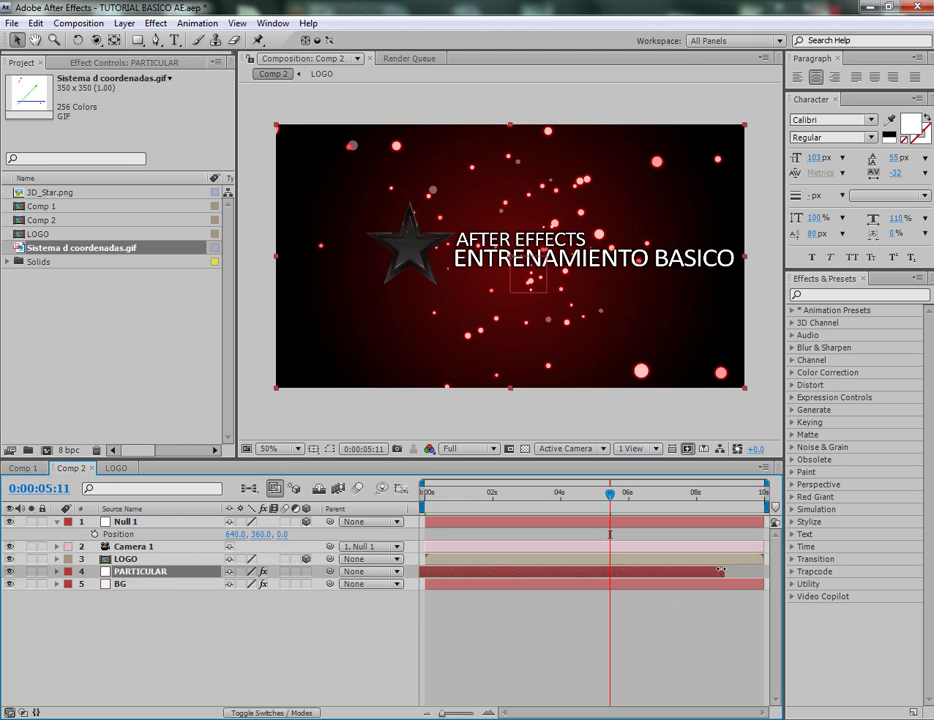
pyautogui.moveTo(723, 571); pyautogui.dragTo(762, 573)
pyautogui.click(748, 492)
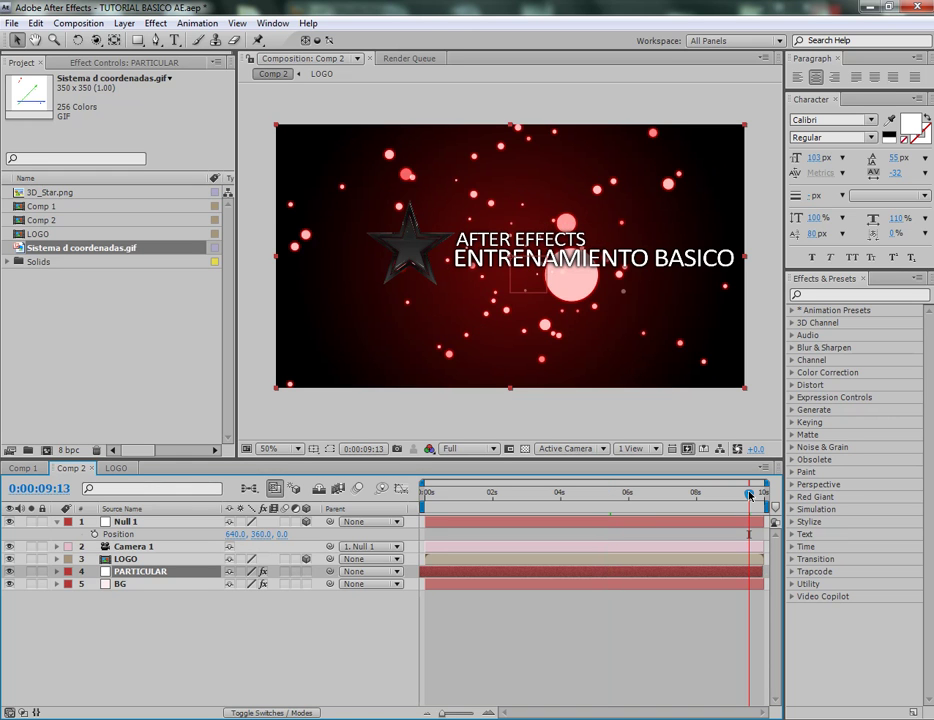
pyautogui.moveTo(750, 494); pyautogui.dragTo(423, 496)
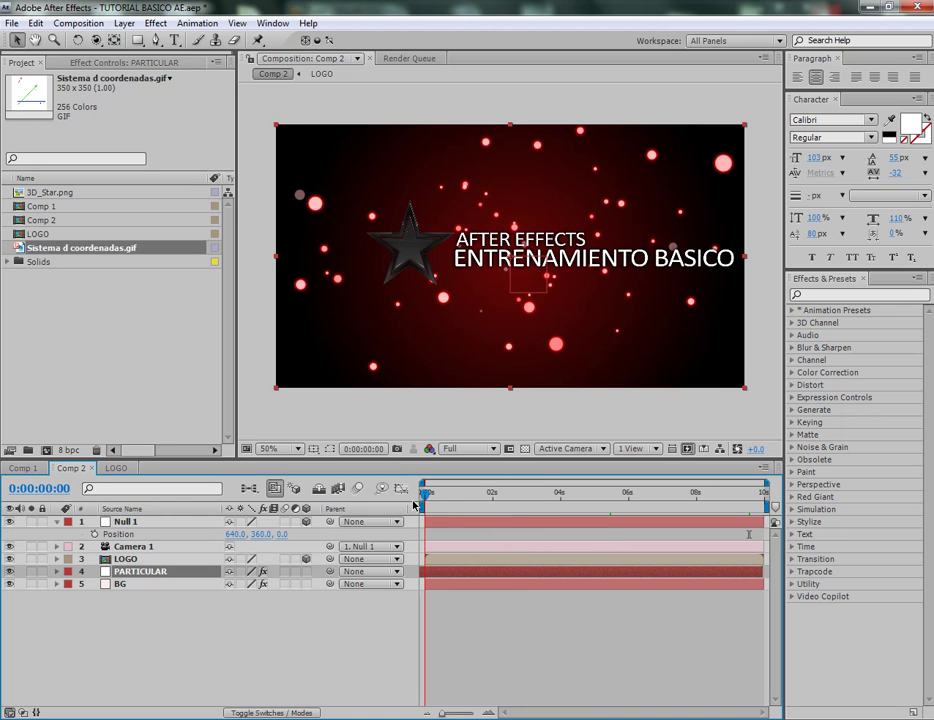
# Add Position keyframes to Null 1 at 0:00:00:00 and 0:00:00:22
pyautogui.click(94, 535)
pyautogui.moveTo(427, 497); pyautogui.dragTo(459, 497)
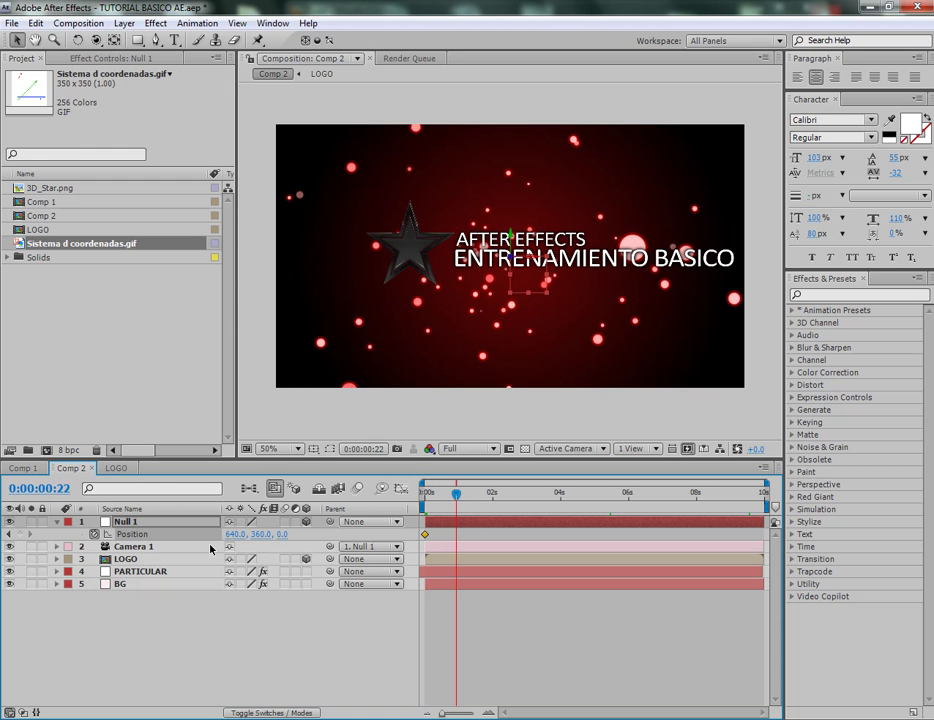
pyautogui.click(20, 535)
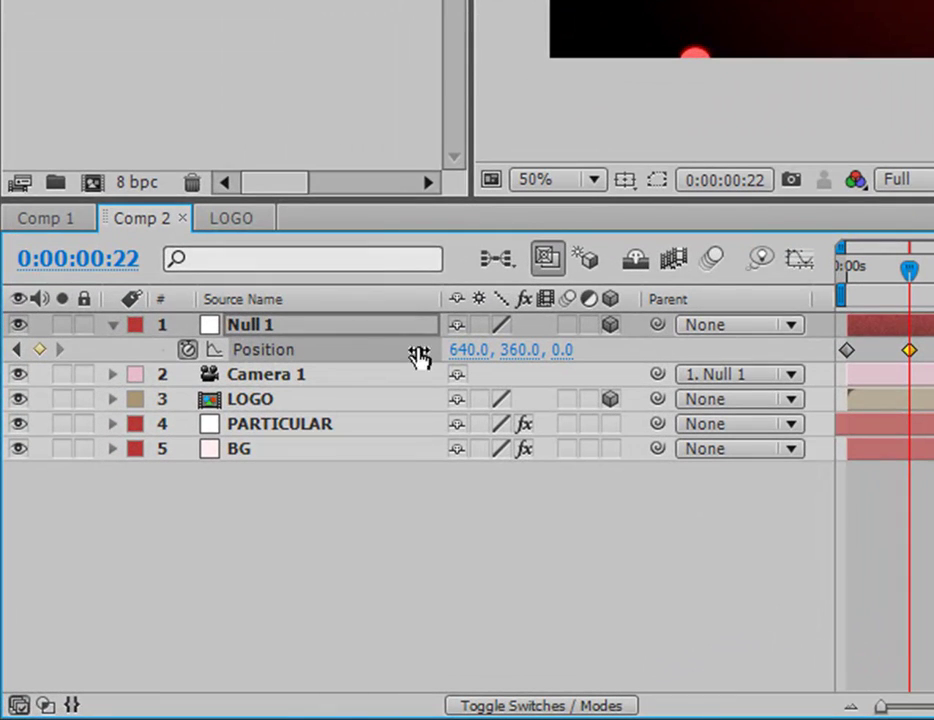
# Set Null 1's X position to 2132 on the keyframe at 0:00:00:00 and preview the camera move
pyautogui.click(17, 350)
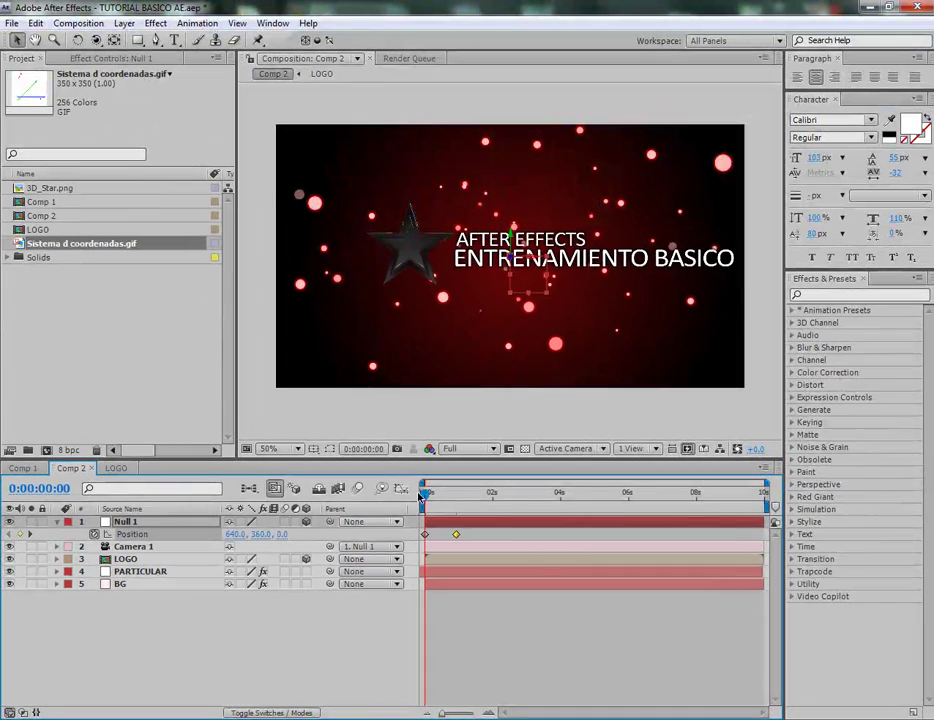
pyautogui.moveTo(688, 354); pyautogui.dragTo(732, 360)
pyautogui.moveTo(452, 498); pyautogui.dragTo(398, 494)
pyautogui.moveTo(231, 540); pyautogui.dragTo(778, 548)
pyautogui.moveTo(272, 535); pyautogui.dragTo(678, 521)
pyautogui.moveTo(760, 522); pyautogui.dragTo(758, 522)
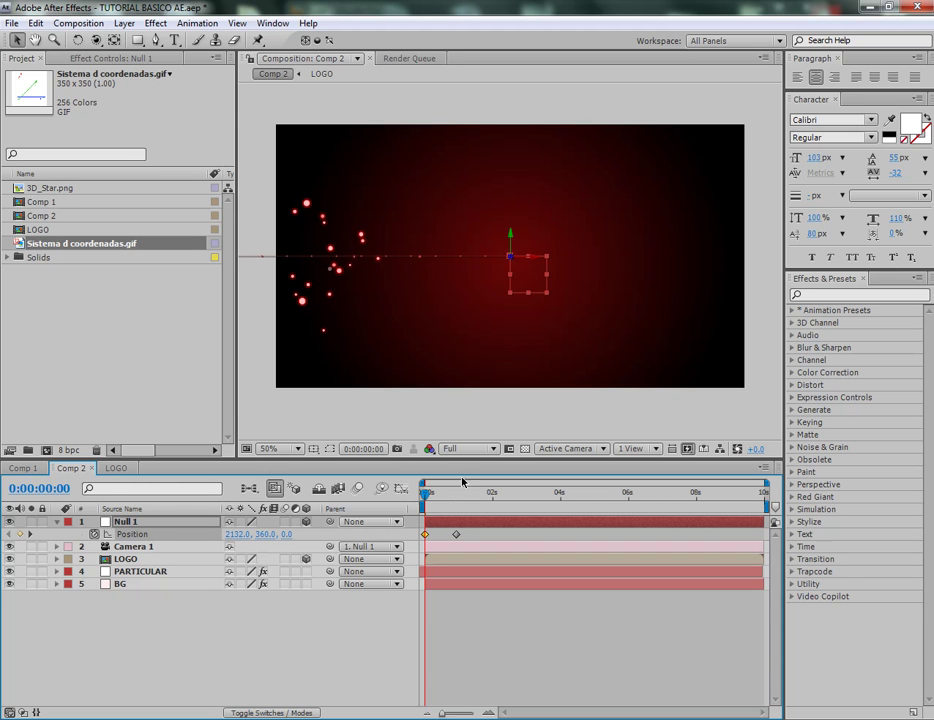
pyautogui.moveTo(430, 495); pyautogui.dragTo(411, 500)
# Set the PARTICULAR layer's CC Particle World producer radius to X 2.1, Y 1.3 and Z 3.1
pyautogui.click(155, 572)
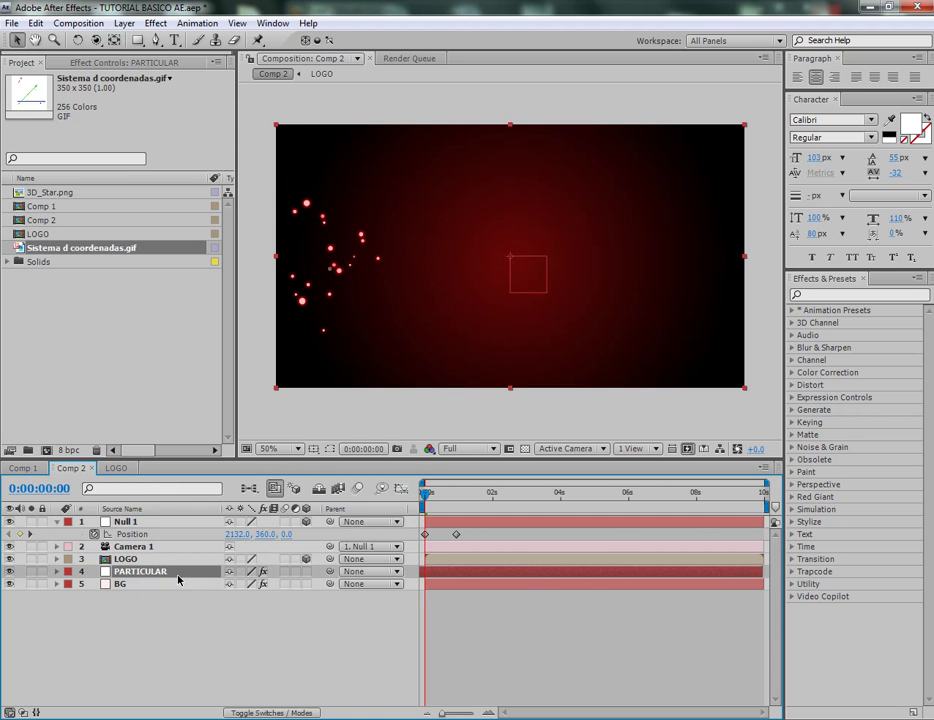
pyautogui.click(122, 62)
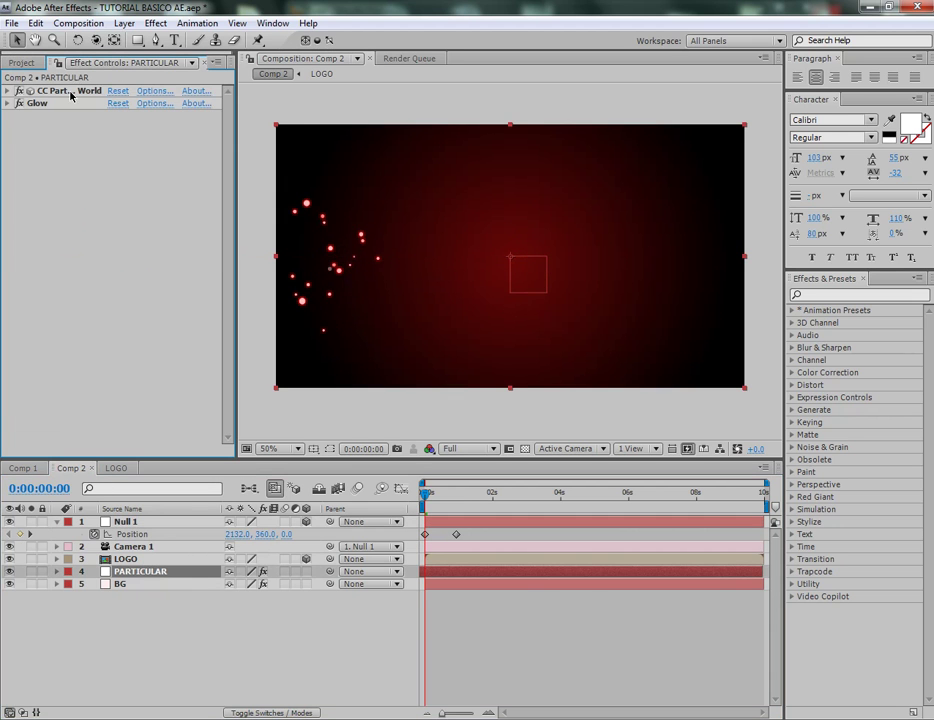
pyautogui.click(10, 91)
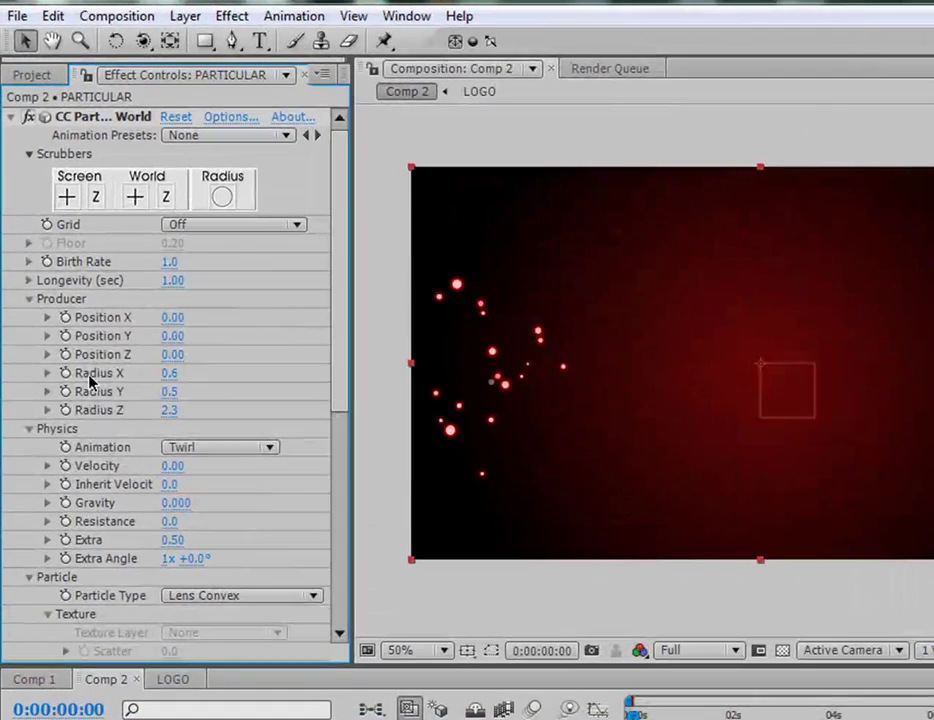
pyautogui.moveTo(168, 374); pyautogui.dragTo(338, 379)
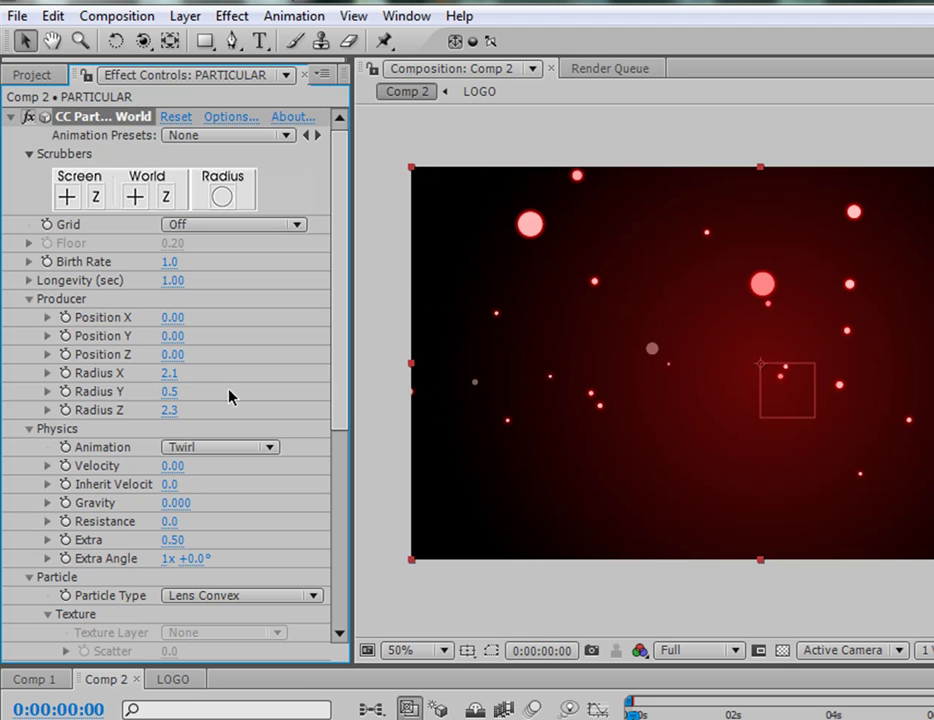
pyautogui.moveTo(172, 390); pyautogui.dragTo(261, 390)
pyautogui.moveTo(202, 414); pyautogui.dragTo(252, 411)
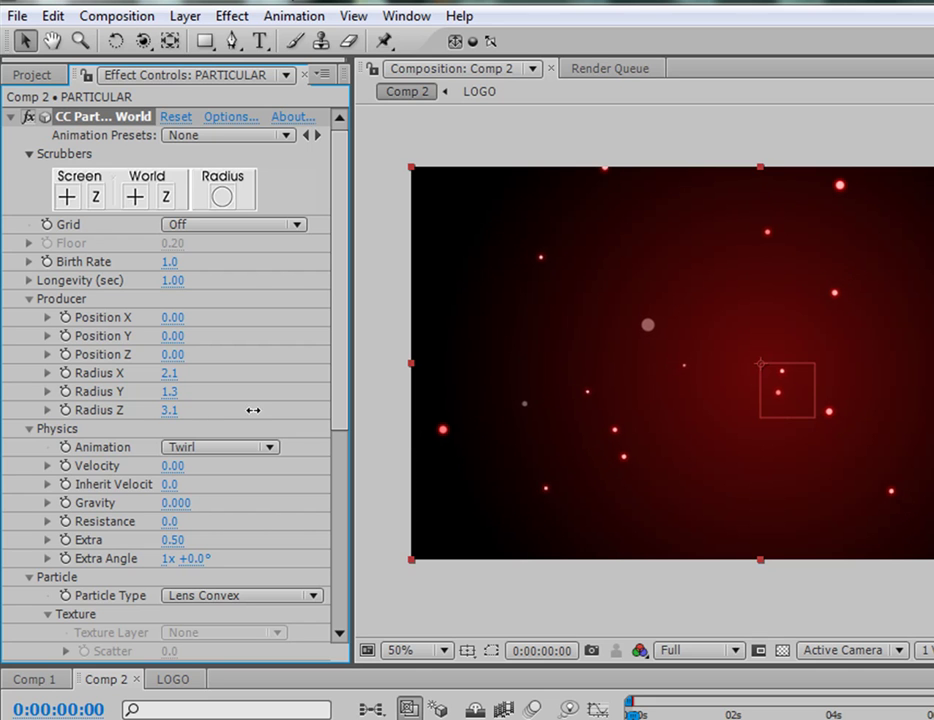
# Set the CC Particle World birth rate to 1.5 and preview the camera move up to 0:00:01:10
pyautogui.click(170, 262)
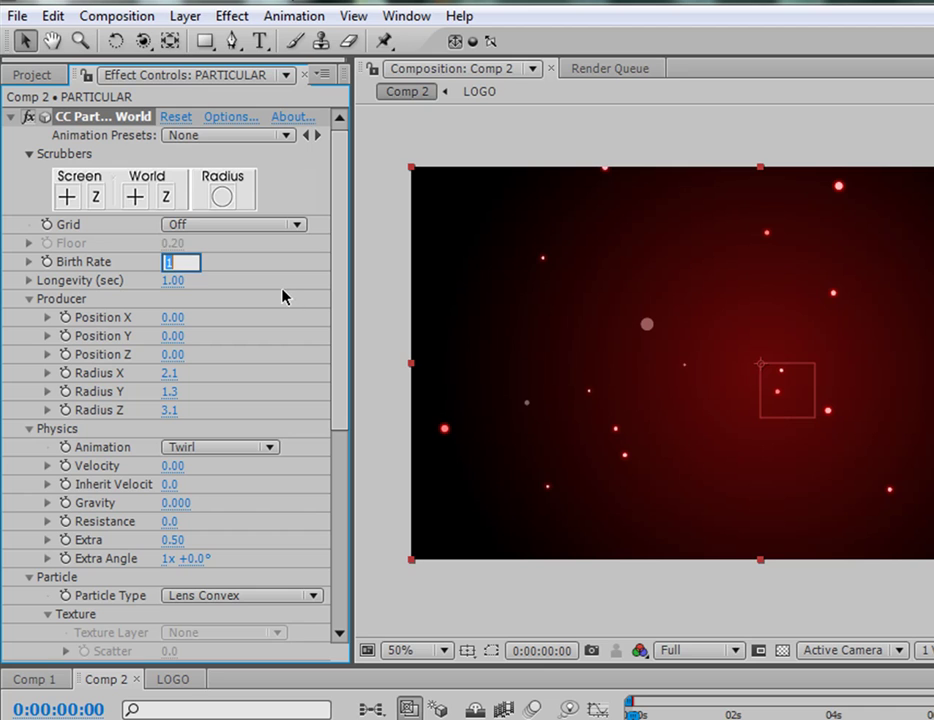
pyautogui.write('1.5')
pyautogui.press('Return')
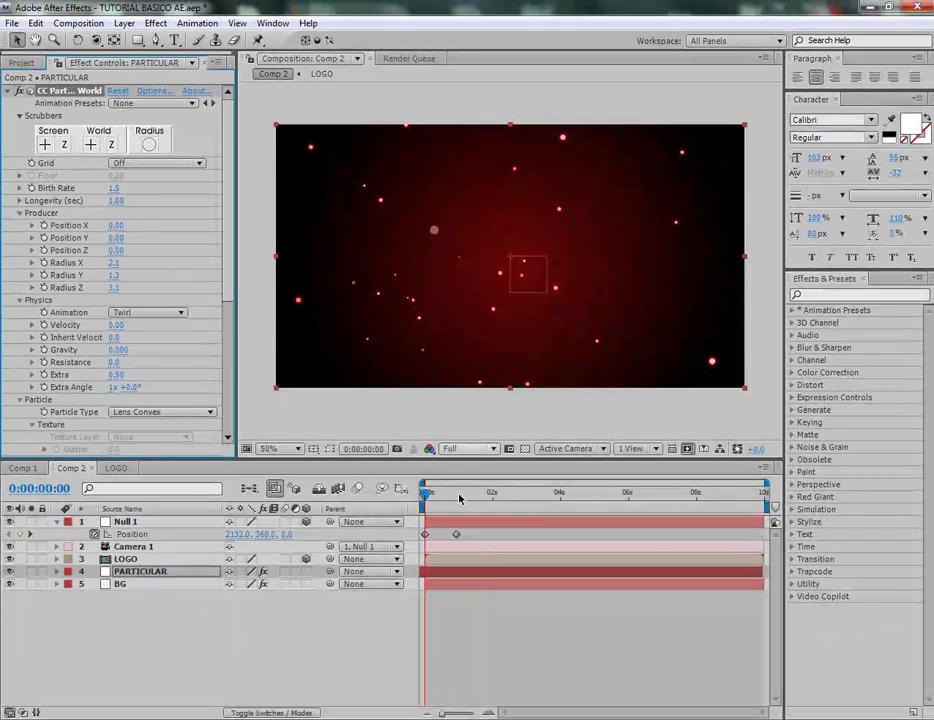
pyautogui.click(344, 421)
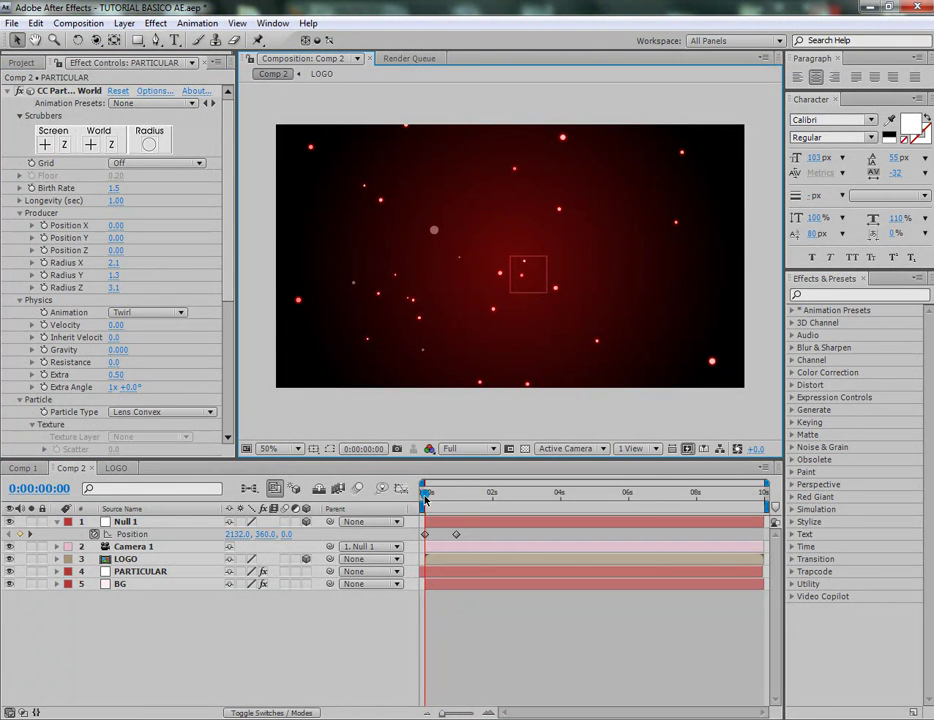
pyautogui.moveTo(424, 497); pyautogui.dragTo(474, 494)
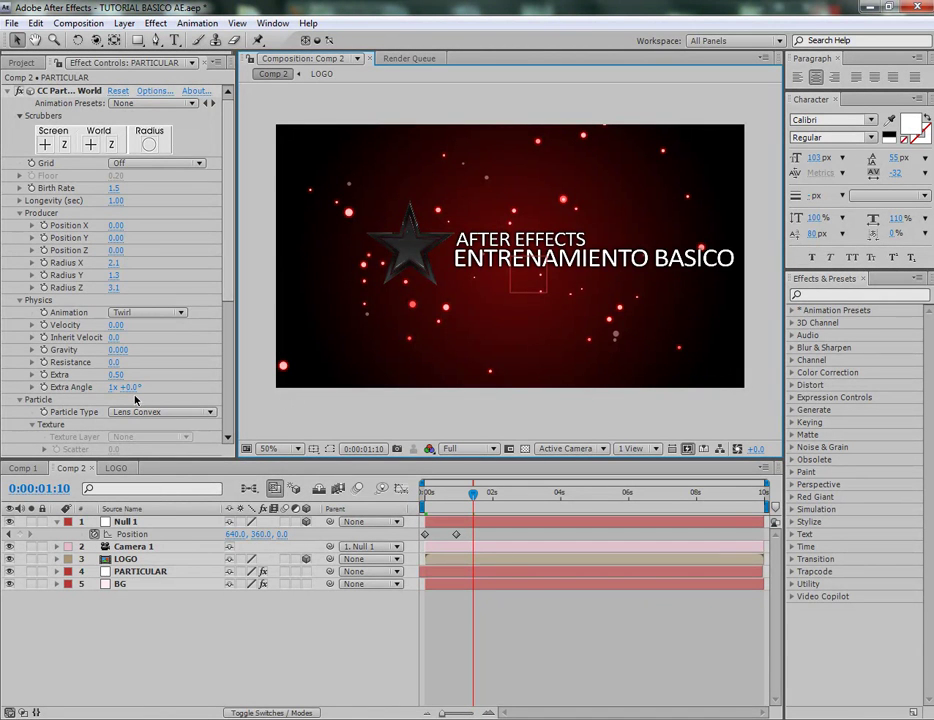
# Show the LOGO layer's rotation properties and add an Orientation keyframe at 0:00:01:11
pyautogui.click(126, 559)
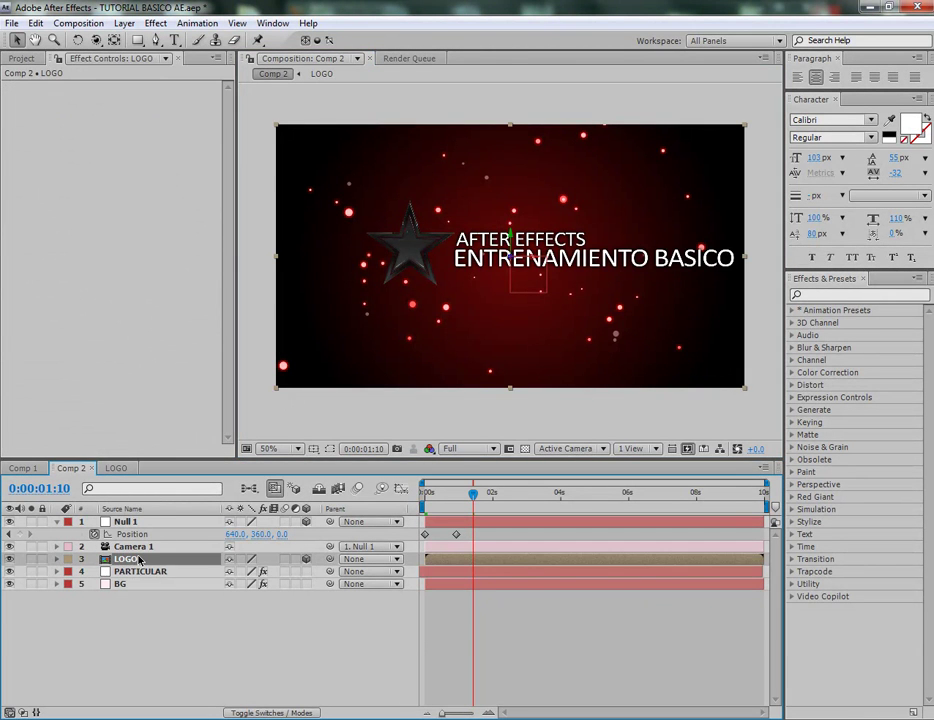
pyautogui.press('r')
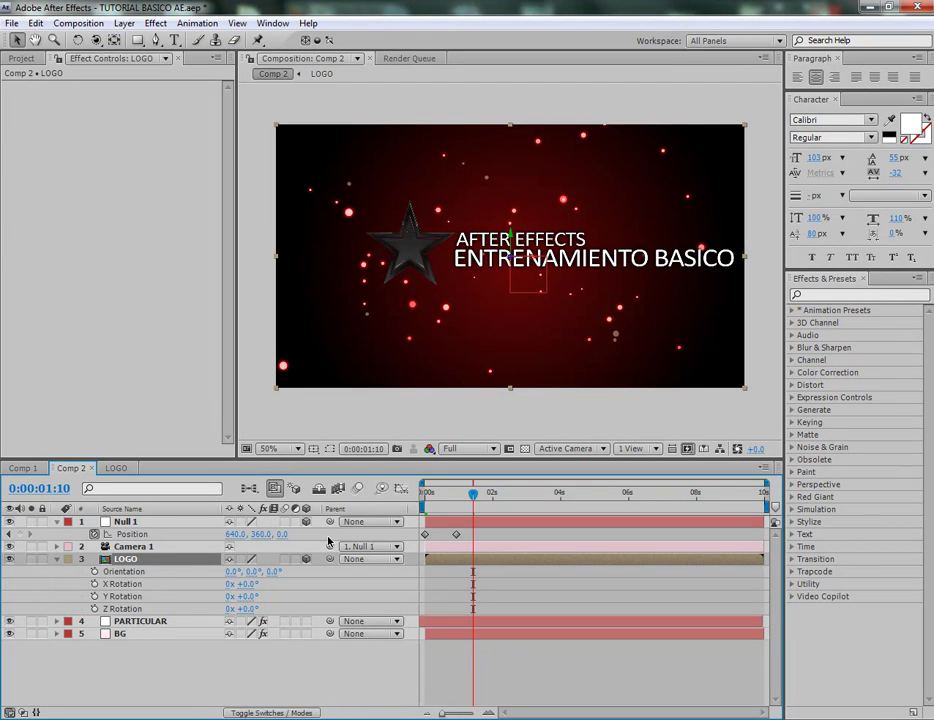
pyautogui.moveTo(474, 496)
pyautogui.mouseDown()
pyautogui.moveTo(424, 497)
pyautogui.moveTo(476, 493)
pyautogui.mouseUp()
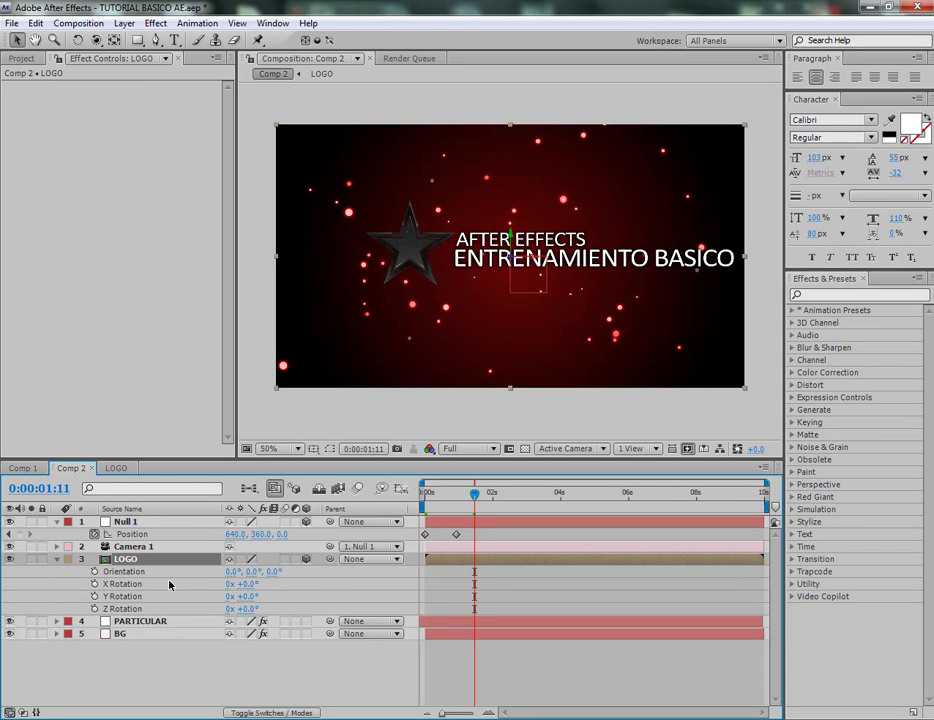
pyautogui.click(95, 571)
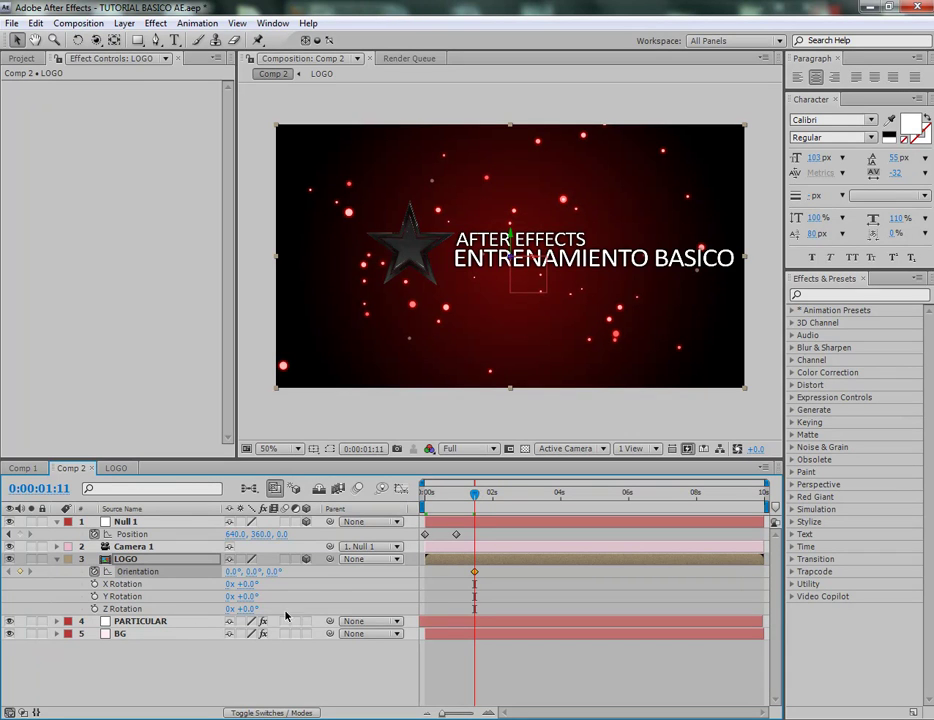
# Try rotating the LOGO layer with its Orientation values at 0:00:02:00, undoing each attempt
pyautogui.moveTo(475, 495); pyautogui.dragTo(493, 495)
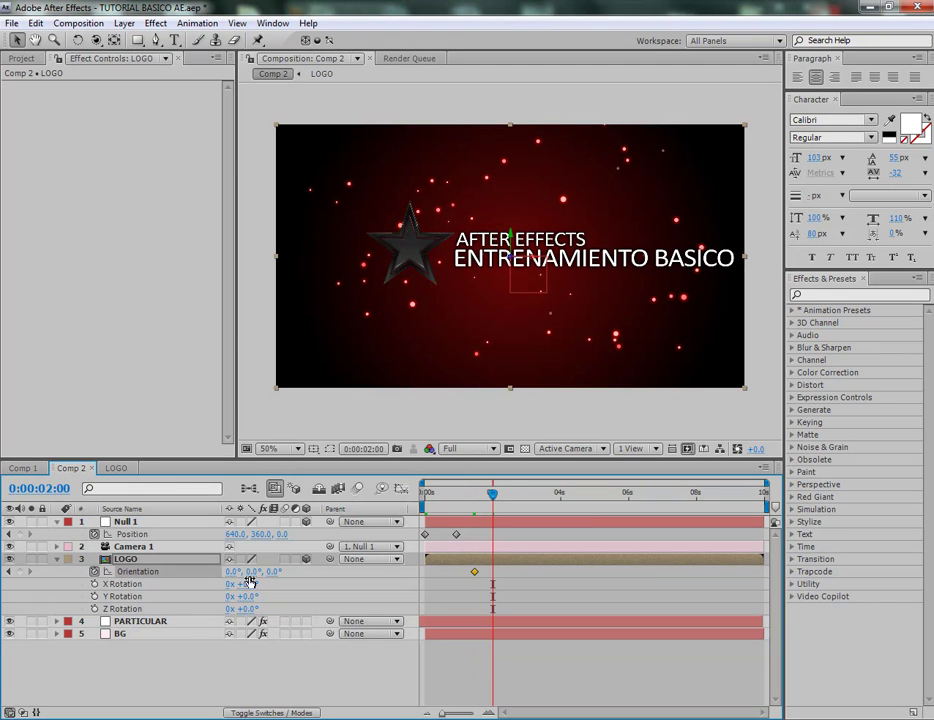
pyautogui.moveTo(233, 575); pyautogui.dragTo(272, 573)
pyautogui.hotkey('ctrl', 'z')
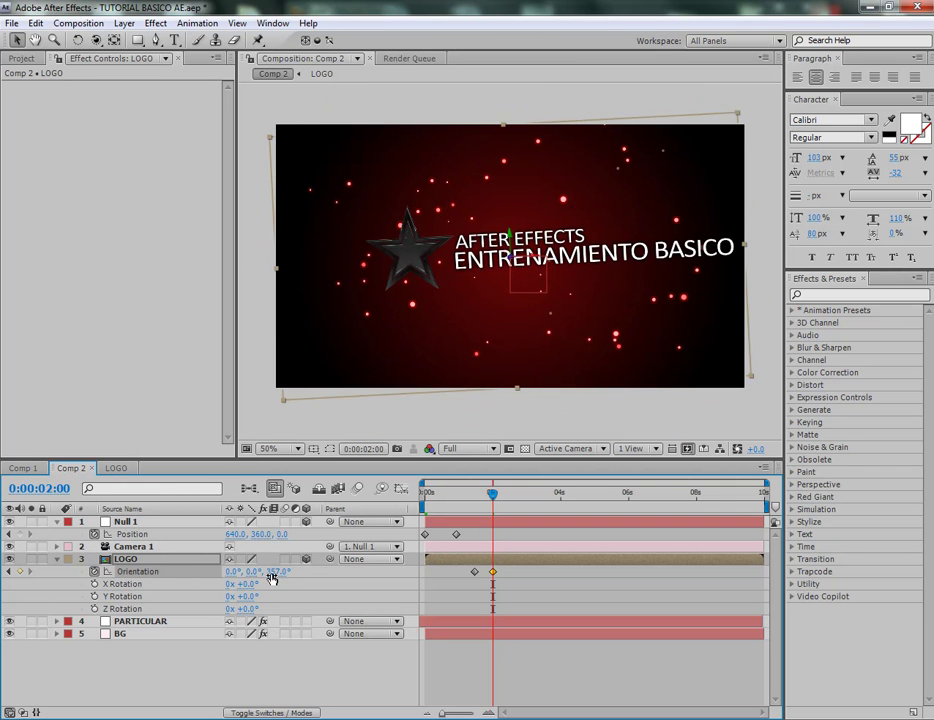
pyautogui.hotkey('ctrl', 'z')
pyautogui.moveTo(272, 578)
pyautogui.mouseDown()
pyautogui.moveTo(303, 577)
pyautogui.moveTo(233, 572)
pyautogui.moveTo(300, 572)
pyautogui.moveTo(236, 571)
pyautogui.moveTo(230, 559)
pyautogui.moveTo(287, 566)
pyautogui.moveTo(271, 566)
pyautogui.mouseUp()
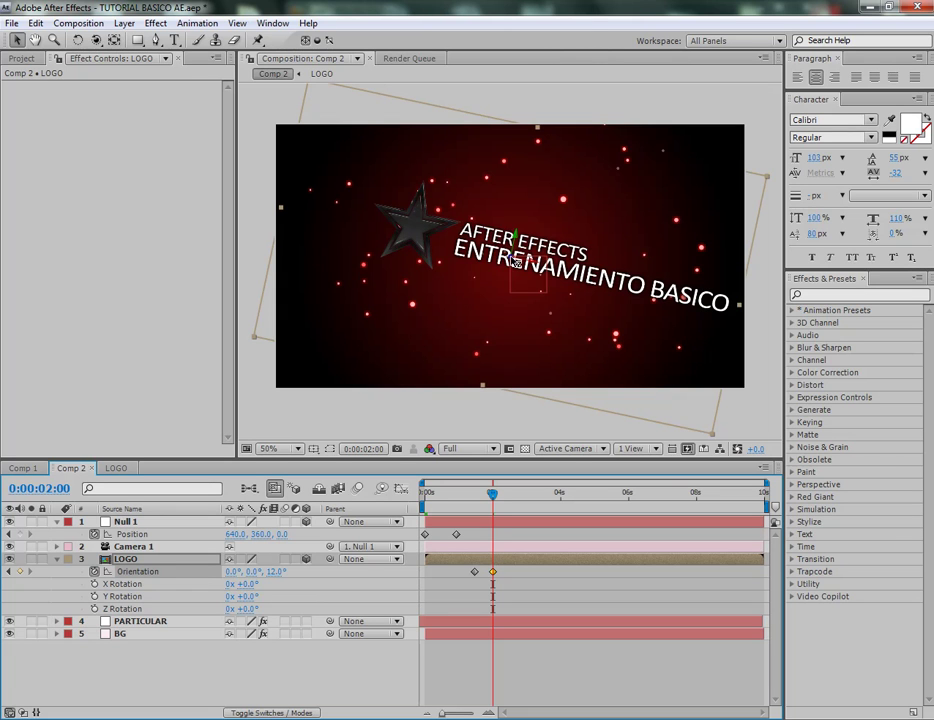
pyautogui.hotkey('ctrl', 'z')
# Move the LOGO layer's anchor point to the centre of the star with the Pan Behind tool
pyautogui.scroll(1, 508, 280)
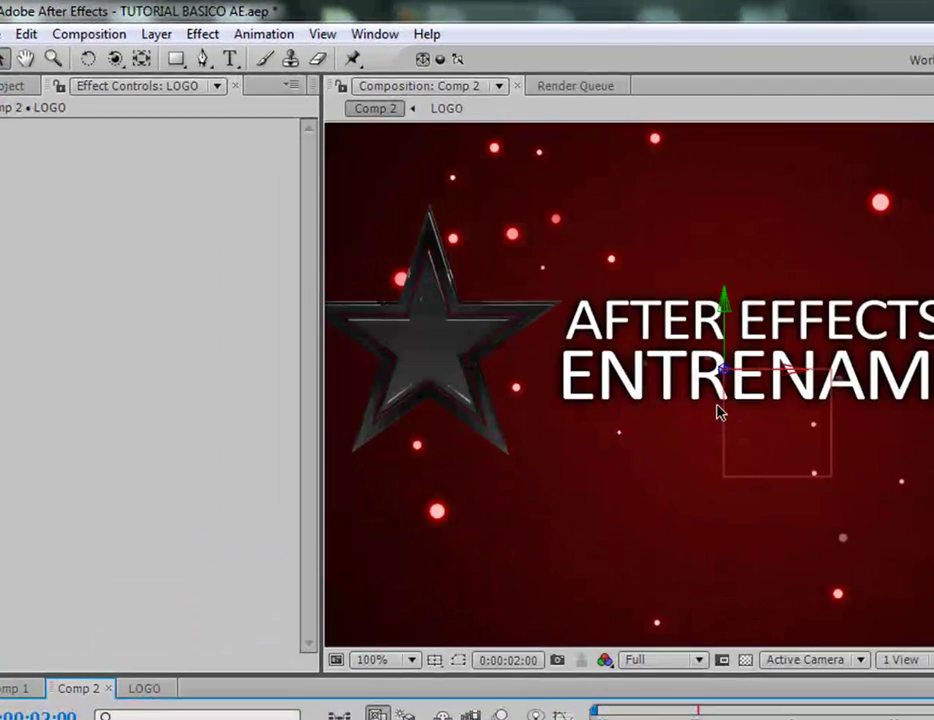
pyautogui.click(141, 62)
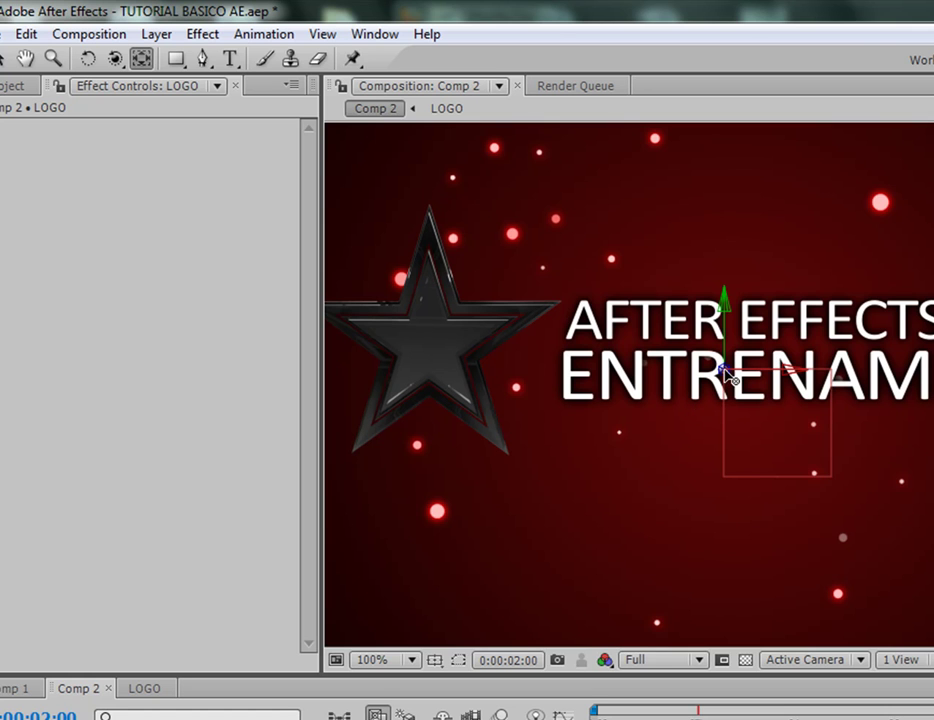
pyautogui.moveTo(730, 378)
pyautogui.mouseDown()
pyautogui.moveTo(690, 396)
pyautogui.moveTo(669, 505)
pyautogui.moveTo(790, 492)
pyautogui.moveTo(715, 379)
pyautogui.mouseUp()
pyautogui.moveTo(635, 370); pyautogui.dragTo(433, 350)
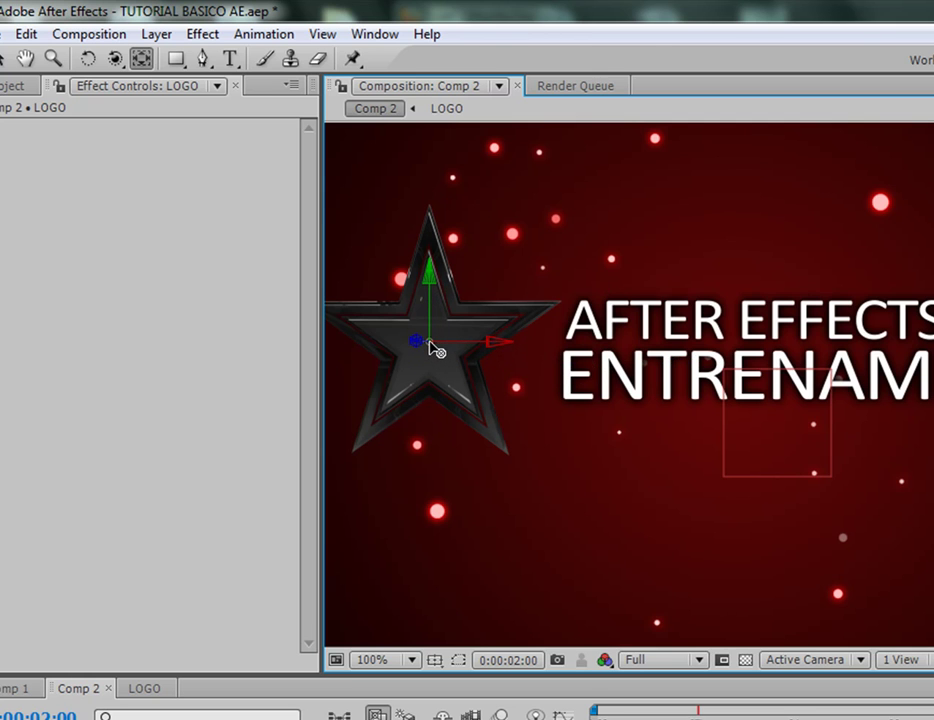
pyautogui.moveTo(428, 341); pyautogui.dragTo(430, 349)
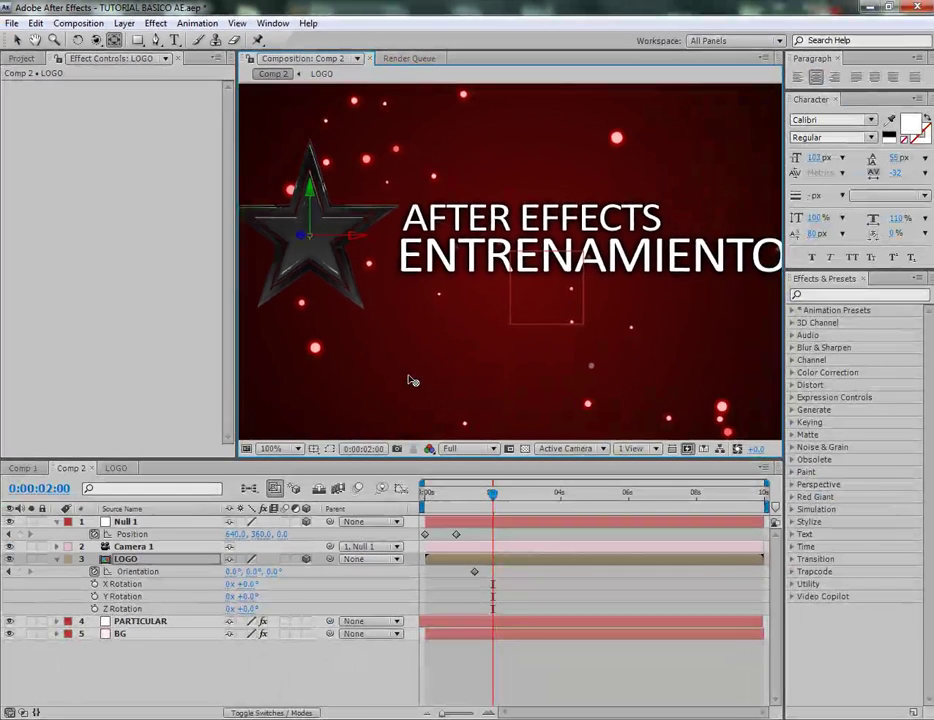
pyautogui.scroll(-4, 410, 378)
pyautogui.scroll(2, 410, 378)
pyautogui.click(17, 42)
# Set the LOGO layer's Z Orientation to 90° at 0:00:01:23 and preview the rotation up to 0:00:02:11
pyautogui.moveTo(492, 493)
pyautogui.mouseDown()
pyautogui.moveTo(451, 493)
pyautogui.moveTo(492, 495)
pyautogui.mouseUp()
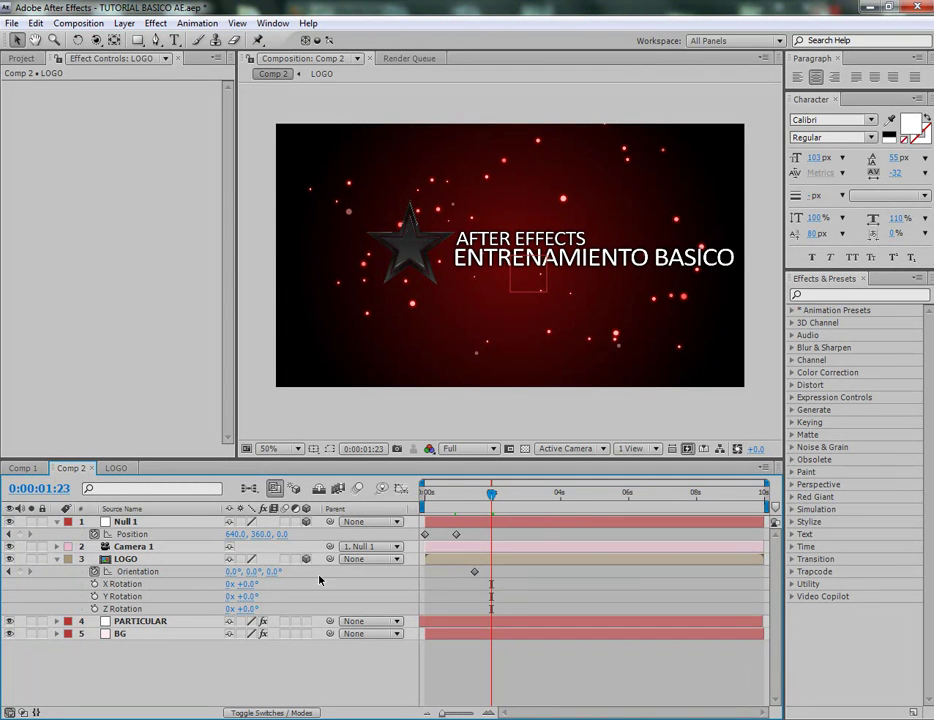
pyautogui.click(128, 559)
pyautogui.moveTo(272, 578); pyautogui.dragTo(321, 571)
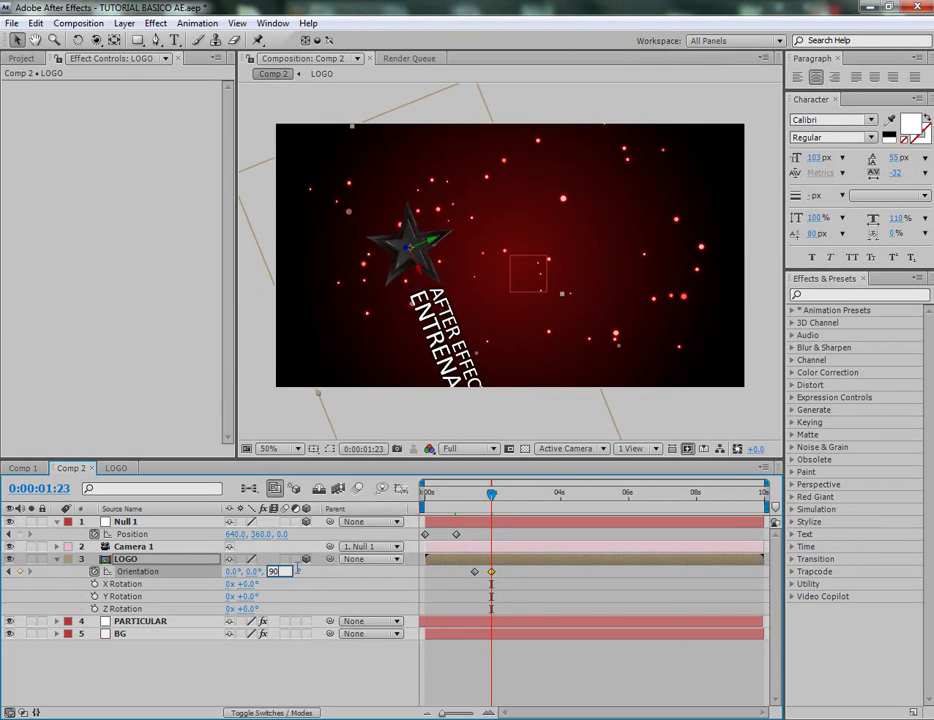
pyautogui.press('Return')
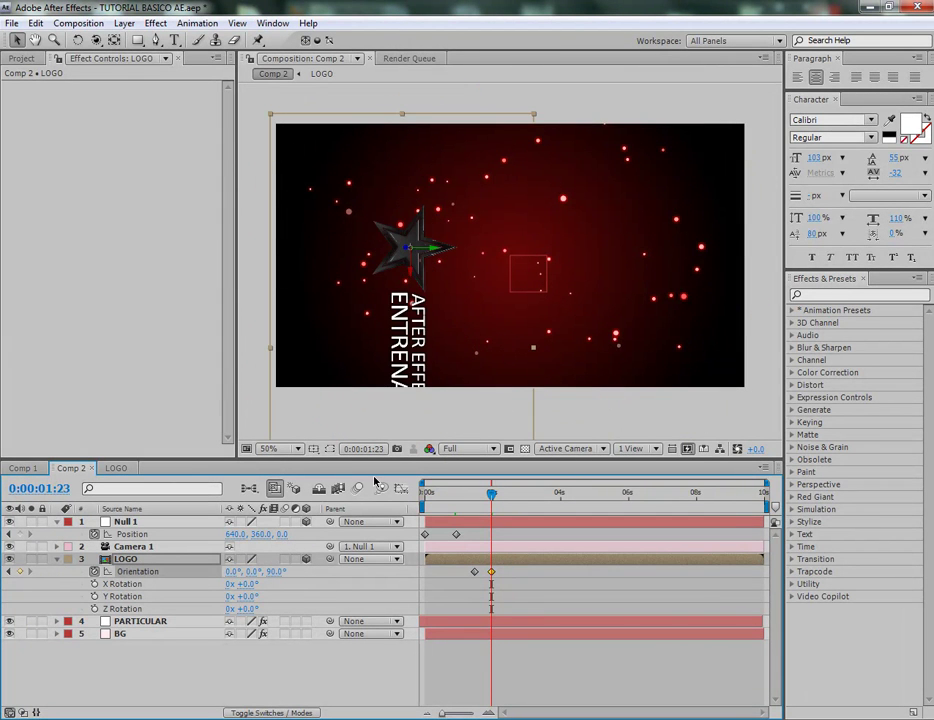
pyautogui.click(462, 494)
pyautogui.moveTo(464, 497); pyautogui.dragTo(510, 497)
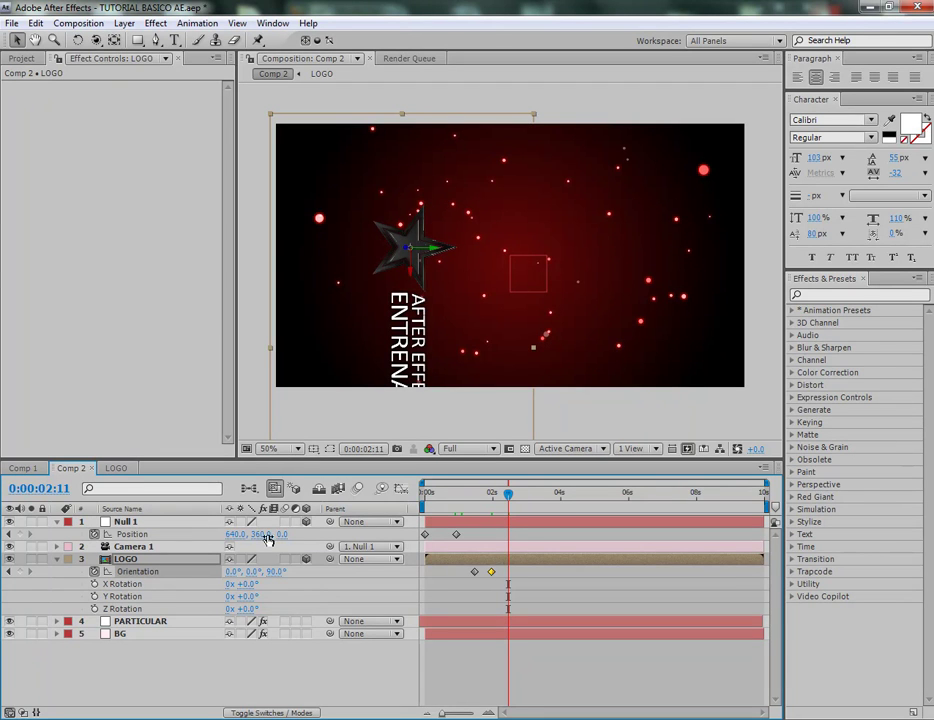
# Try shifting Null 1's X and Y position at 0:00:02:11, undoing each change
pyautogui.moveTo(232, 537); pyautogui.dragTo(320, 538)
pyautogui.hotkey('ctrl', 'z')
pyautogui.moveTo(262, 535); pyautogui.dragTo(328, 534)
pyautogui.hotkey('ctrl', 'z')
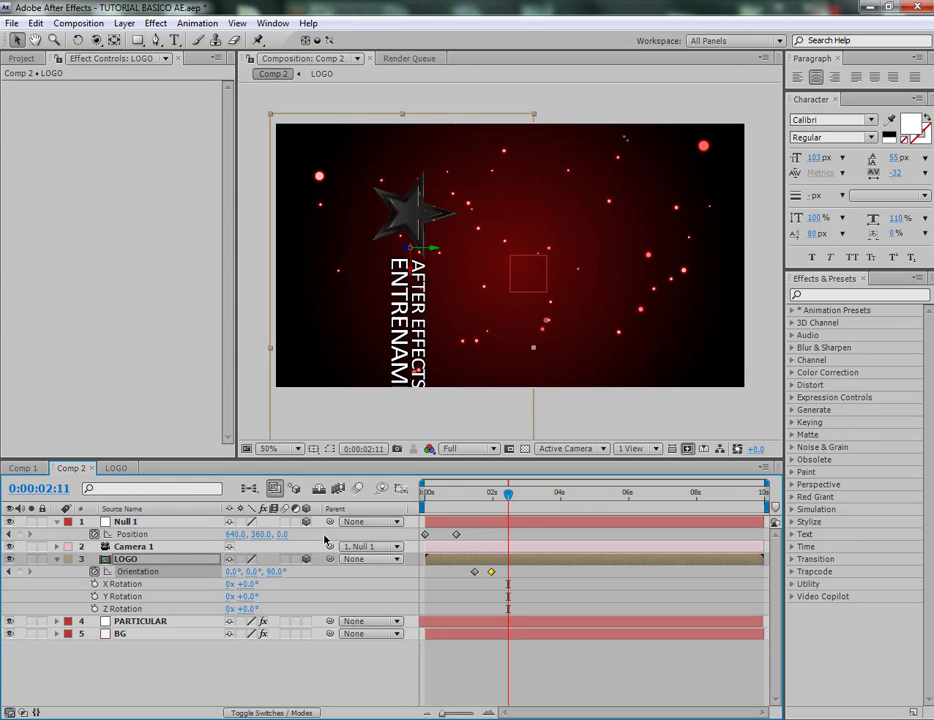
# Add a Position keyframe to Null 1 at 0:00:01:23, then move the current time to 0:00:02:15
pyautogui.moveTo(510, 497); pyautogui.dragTo(492, 494)
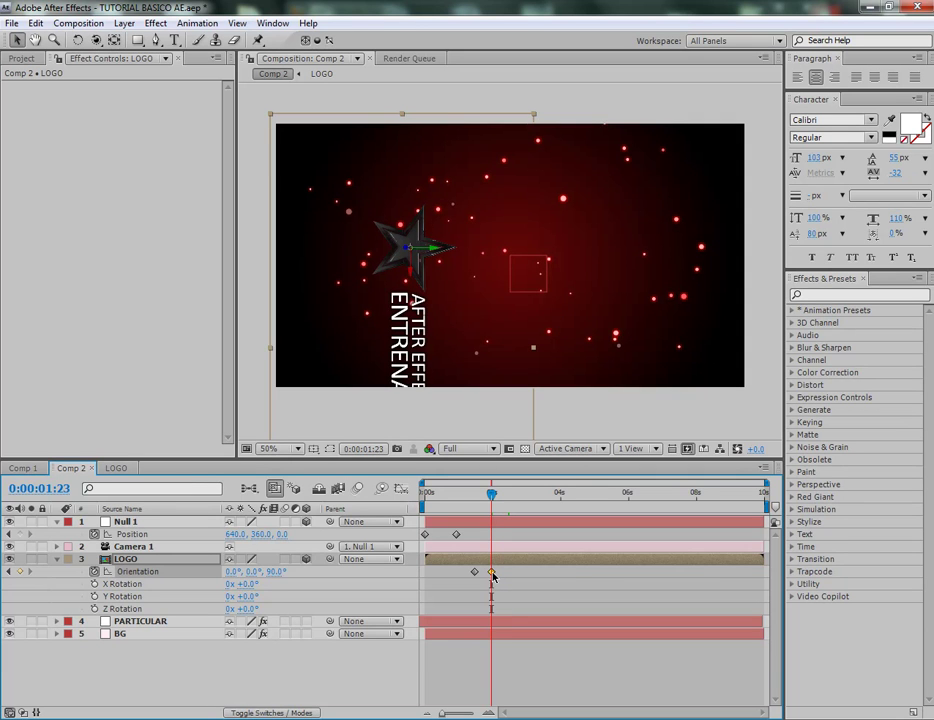
pyautogui.click(21, 535)
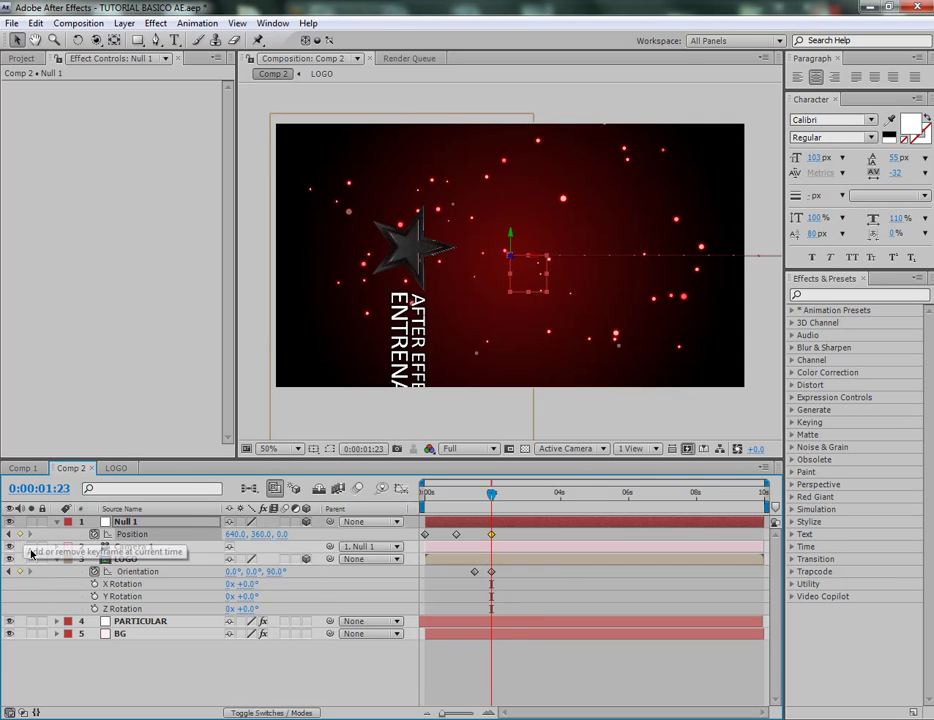
pyautogui.click(491, 572)
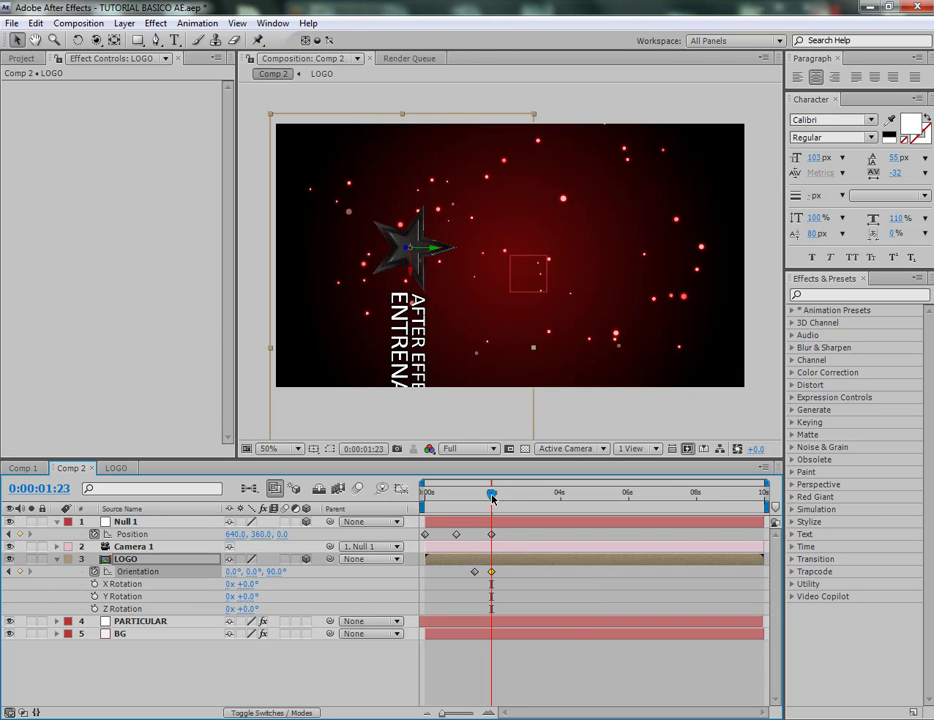
pyautogui.click(469, 526)
pyautogui.moveTo(489, 495); pyautogui.dragTo(515, 500)
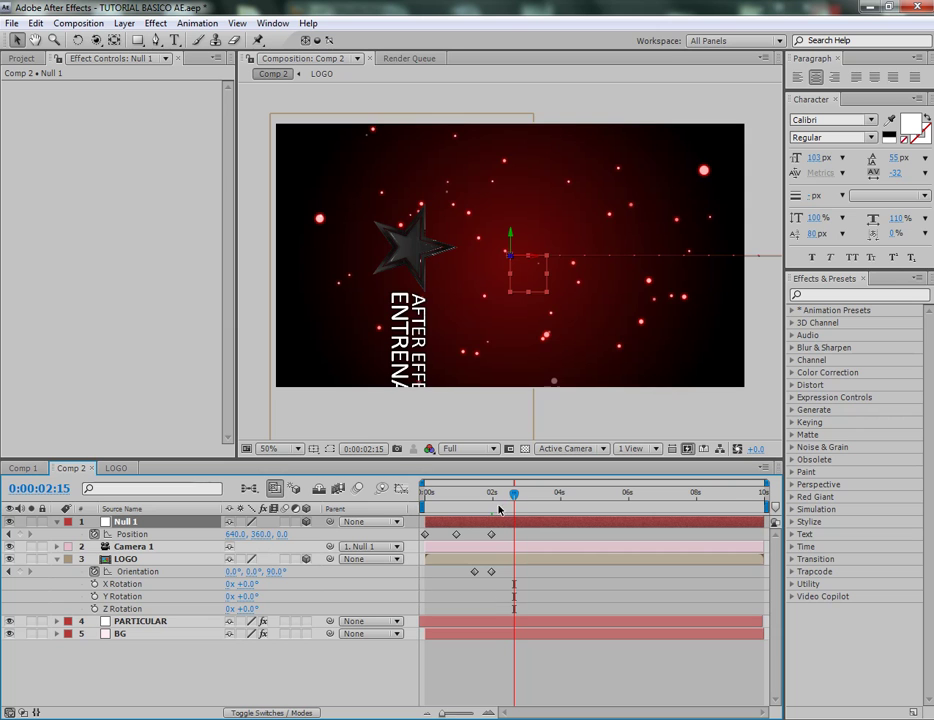
# Try changing Null 1's X and Y position at 0:00:02:15, undoing each change
pyautogui.moveTo(234, 535); pyautogui.dragTo(303, 534)
pyautogui.hotkey('ctrl', 'z')
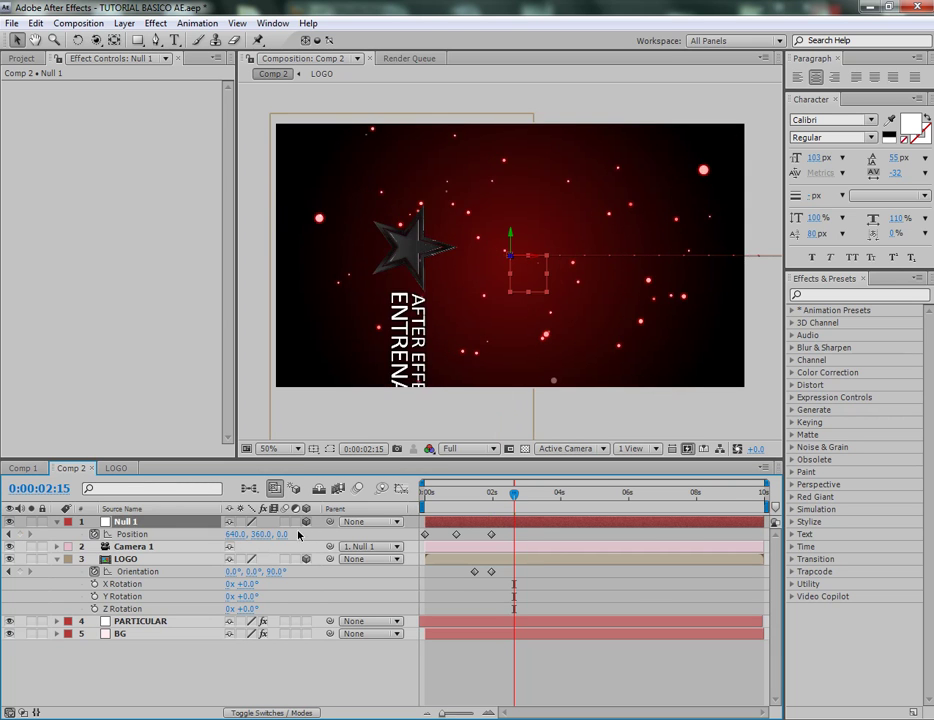
pyautogui.moveTo(260, 540); pyautogui.dragTo(356, 536)
pyautogui.hotkey('ctrl', 'z')
# Increase Null 1's Z position at 0:00:02:15 so the camera flies forward past the logo
pyautogui.moveTo(281, 538)
pyautogui.mouseDown()
pyautogui.moveTo(657, 528)
pyautogui.moveTo(294, 536)
pyautogui.mouseUp()
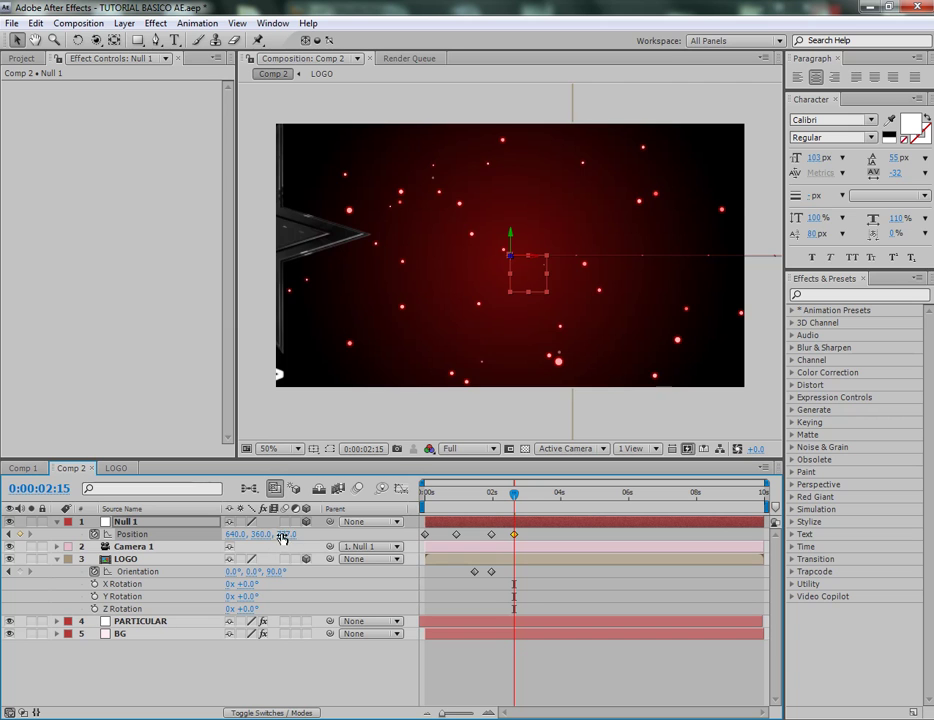
pyautogui.moveTo(481, 529); pyautogui.dragTo(374, 518)
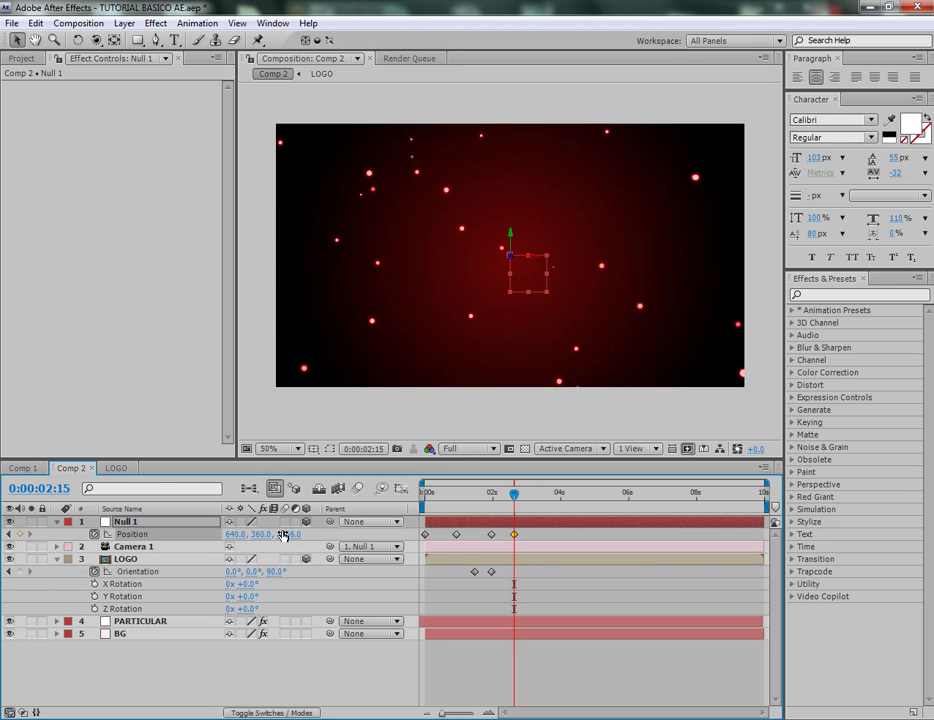
pyautogui.moveTo(291, 534); pyautogui.dragTo(298, 534)
# Preview the animation from 0:00:00:00 and move the current time to 0:00:01:02
pyautogui.moveTo(451, 502); pyautogui.dragTo(411, 501)
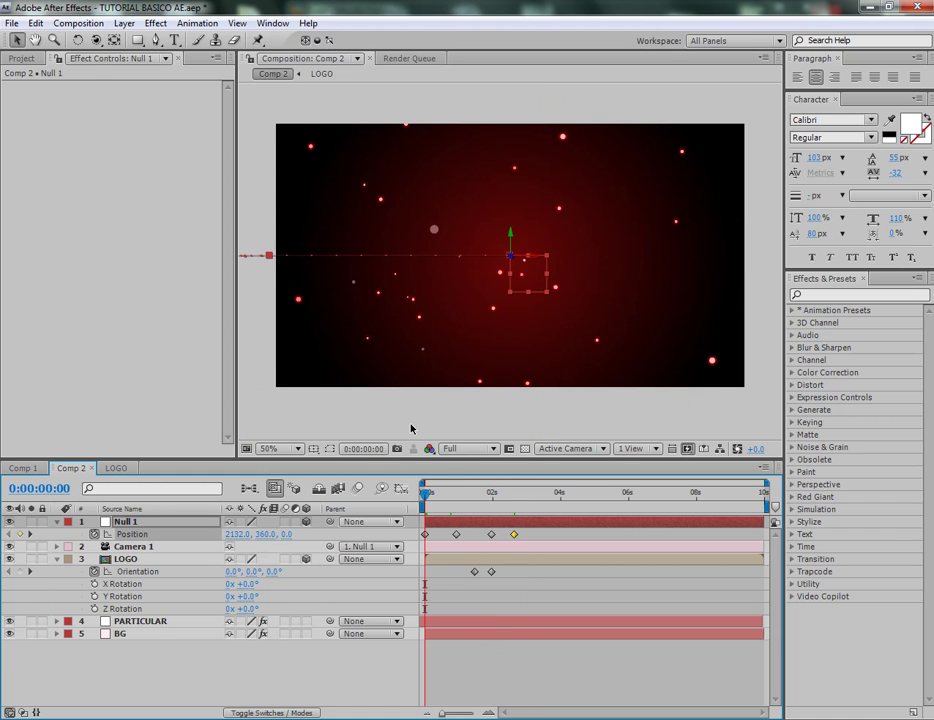
pyautogui.click(410, 428)
pyautogui.press('space')
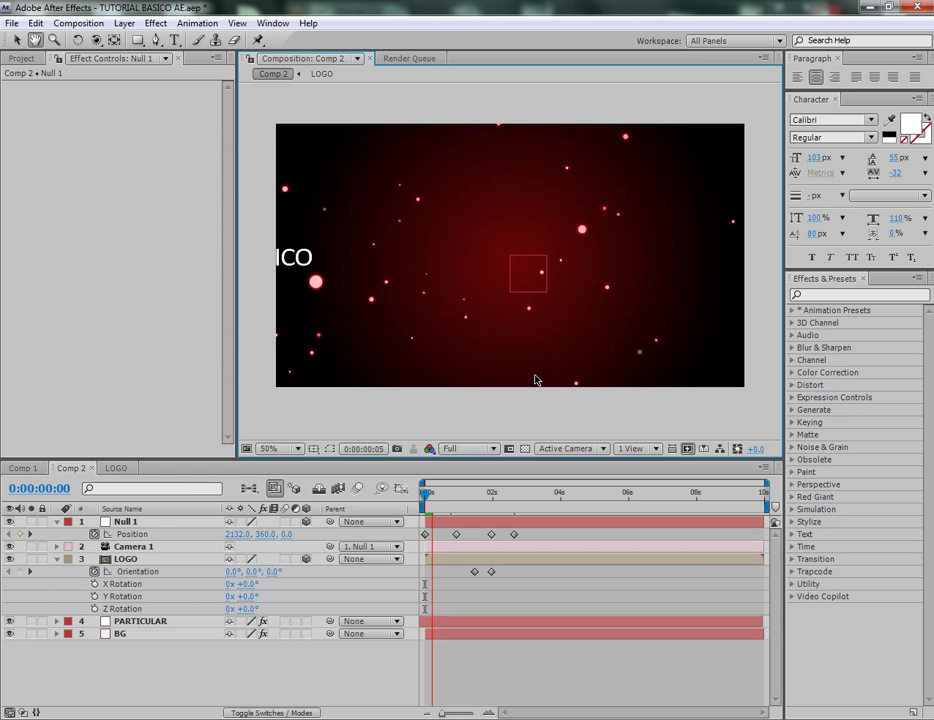
pyautogui.moveTo(442, 492); pyautogui.dragTo(461, 497)
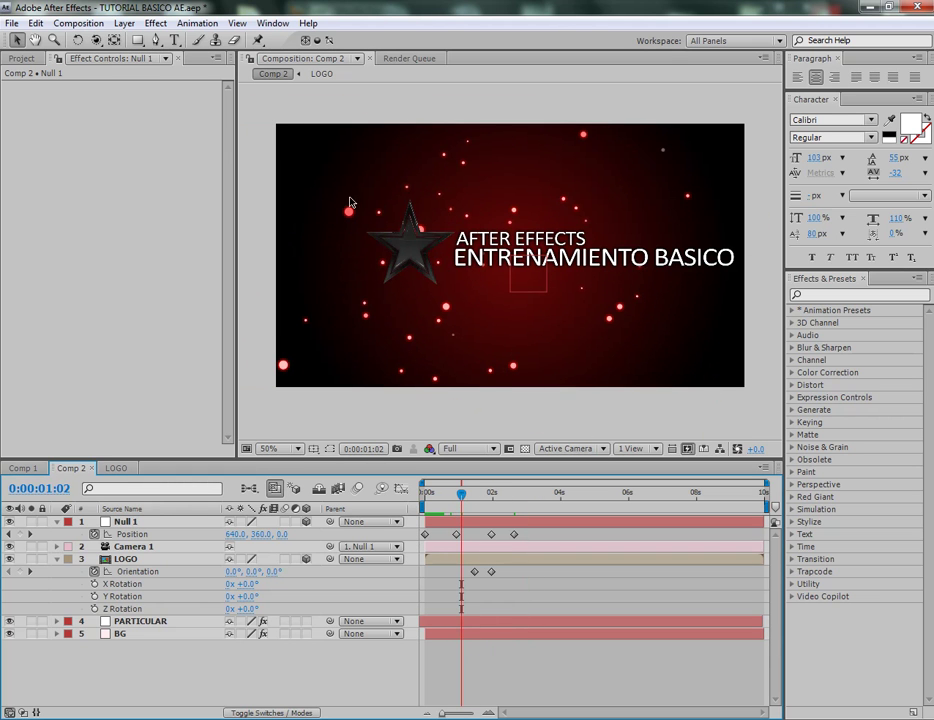
# Copy the AFTER EFFECTS text layer from the LOGO composition
pyautogui.click(141, 561)
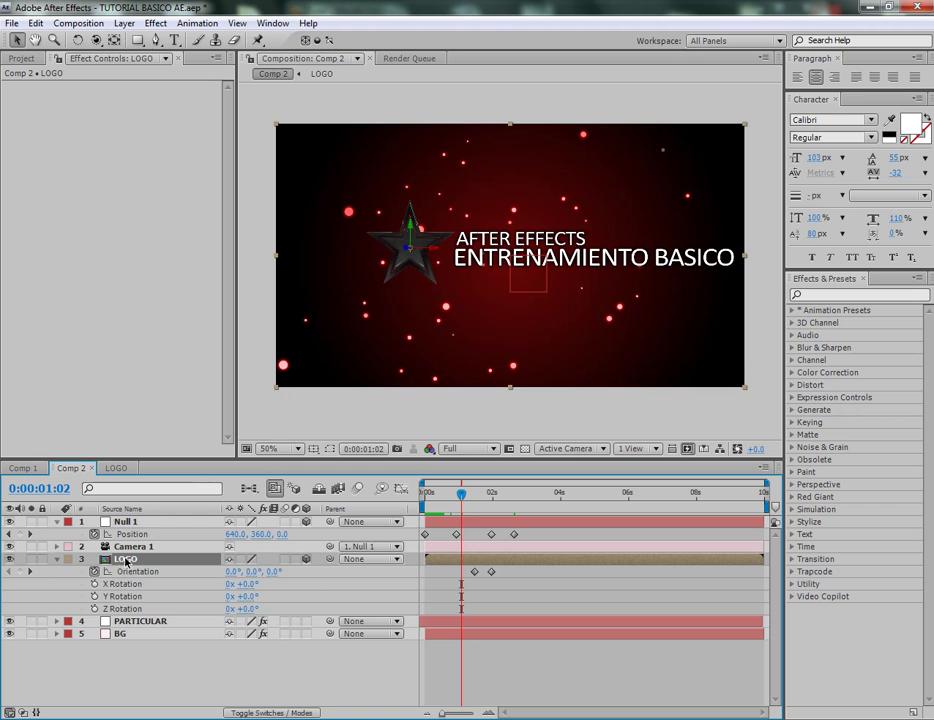
pyautogui.click(117, 468)
pyautogui.scroll(-2, 412, 308)
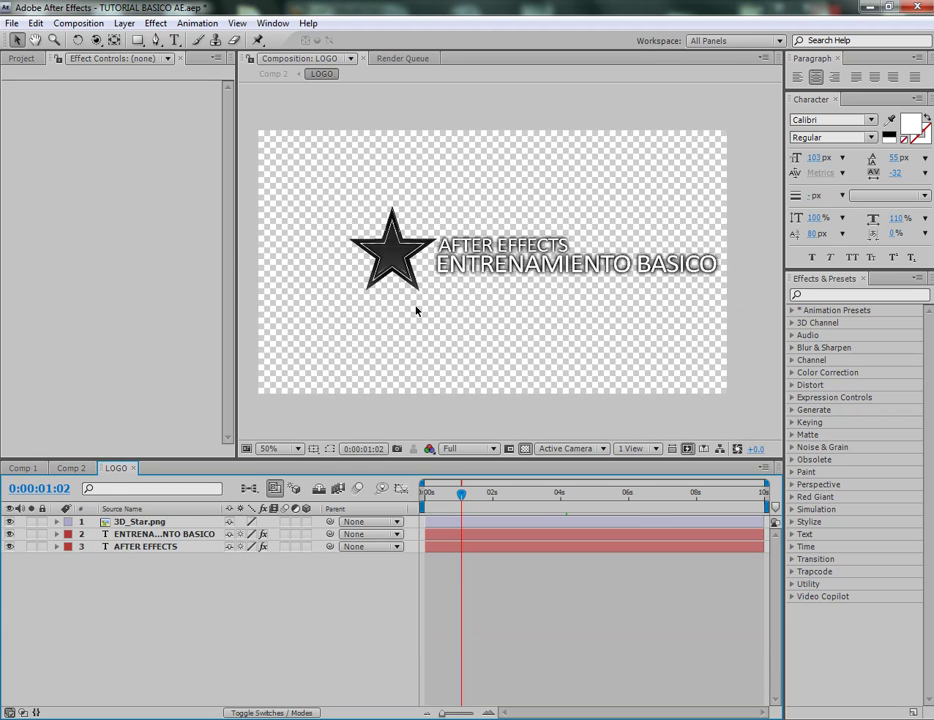
pyautogui.click(166, 534)
pyautogui.click(160, 546)
pyautogui.click(140, 521)
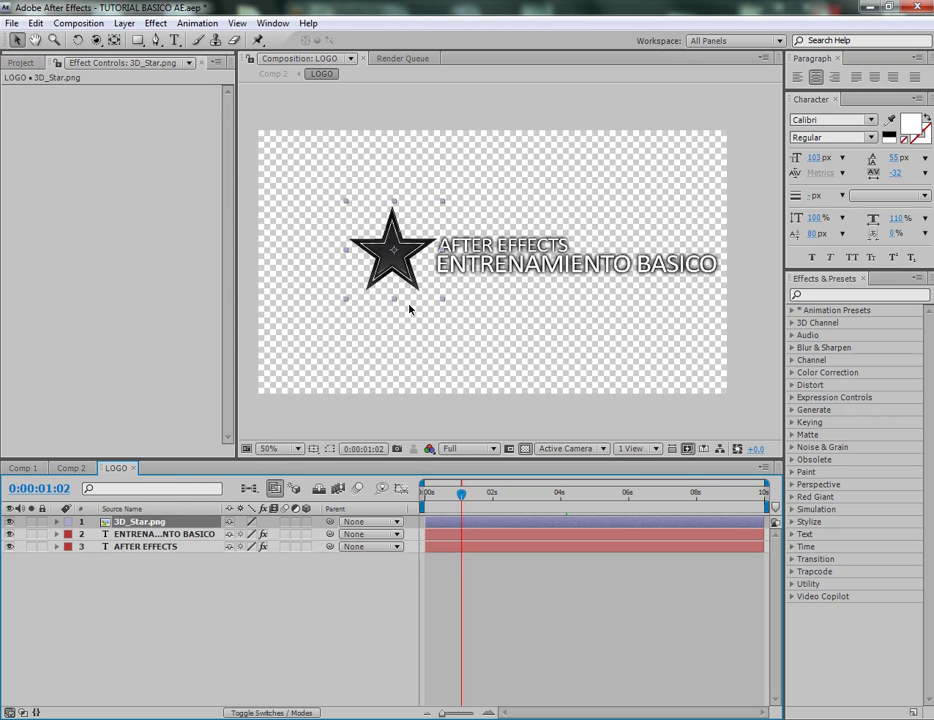
pyautogui.click(155, 548)
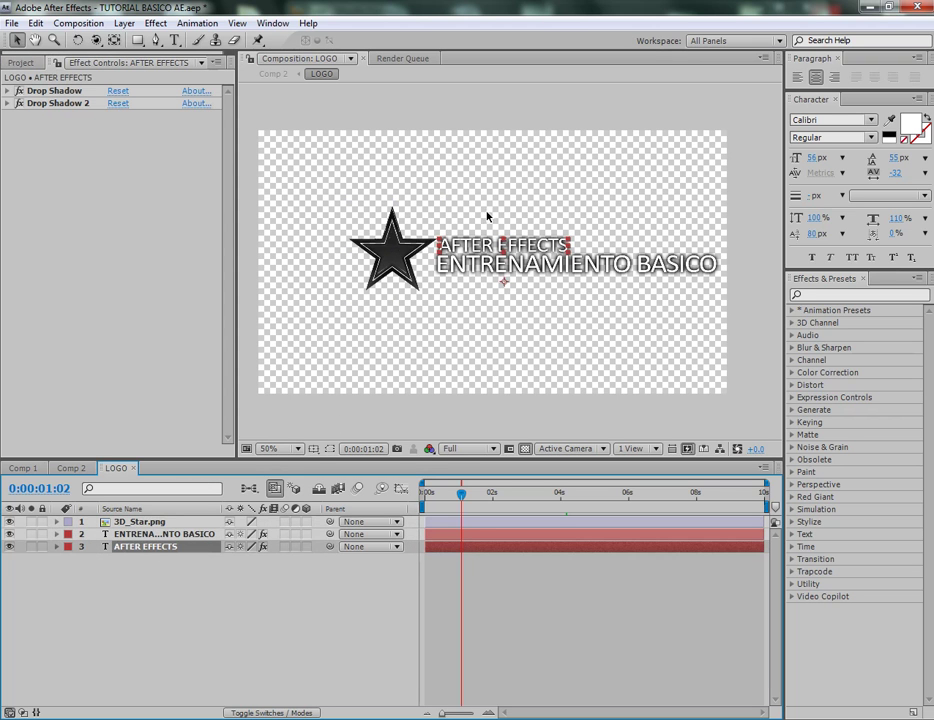
pyautogui.click(36, 22)
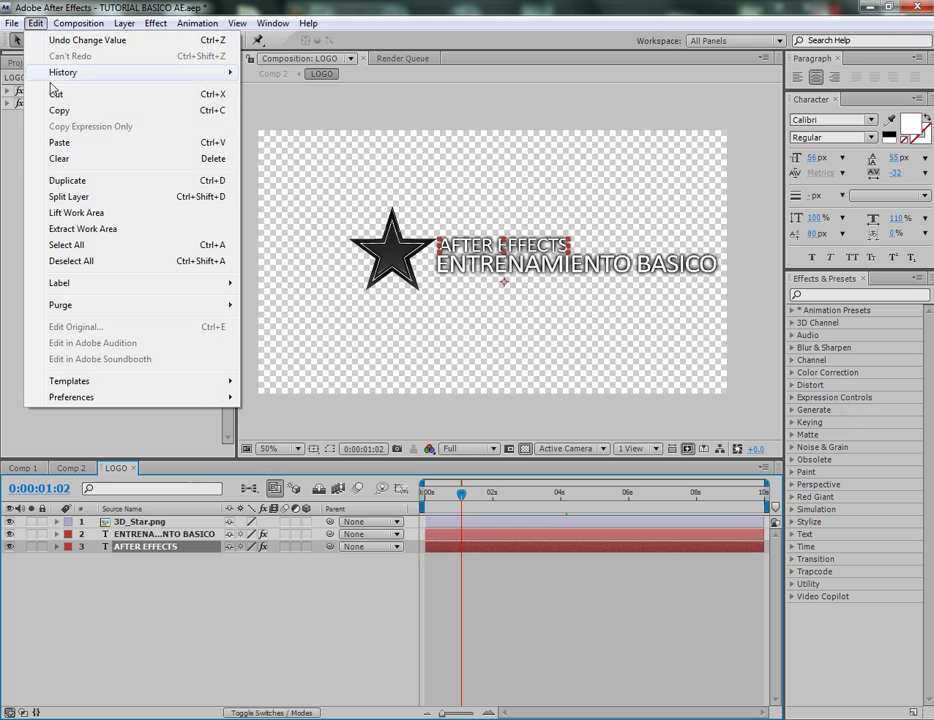
pyautogui.click(65, 109)
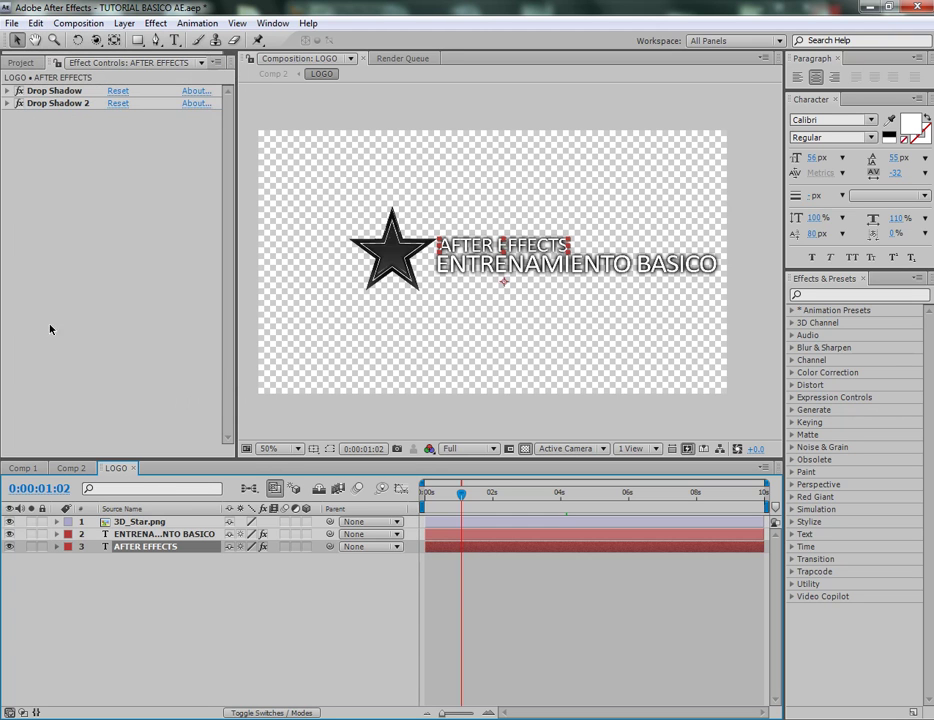
# Paste the copied AFTER EFFECTS text layer into Comp 2 above the LOGO layer
pyautogui.click(72, 468)
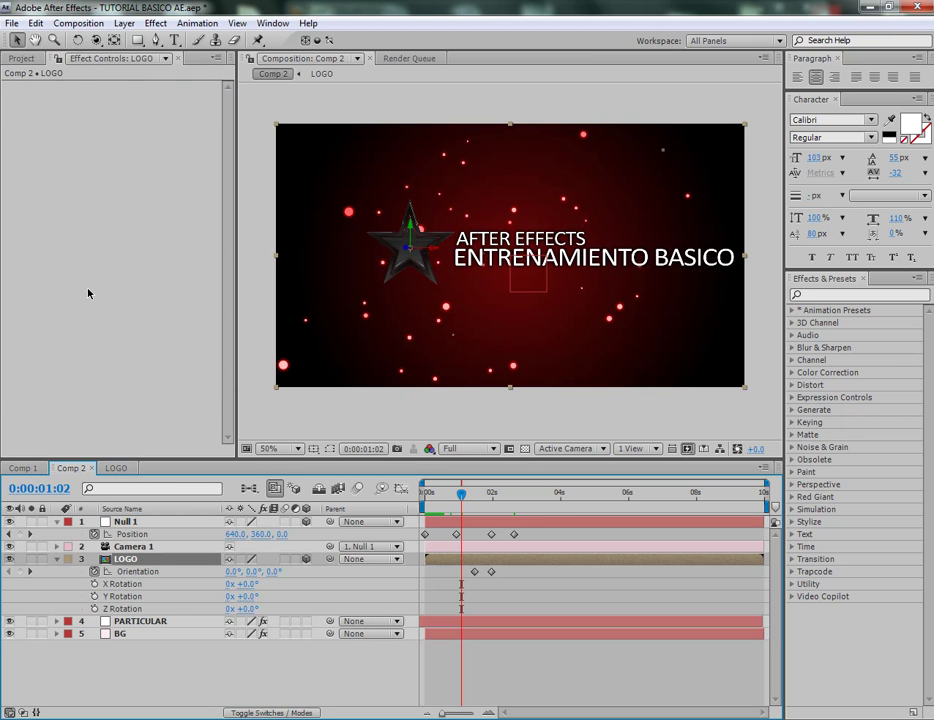
pyautogui.click(35, 22)
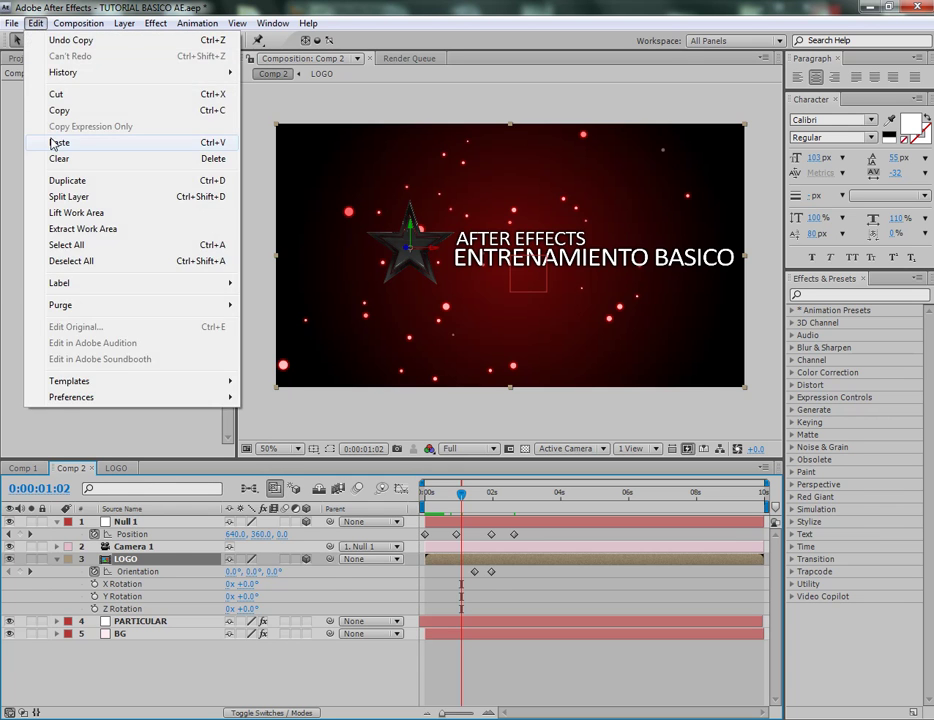
pyautogui.click(56, 140)
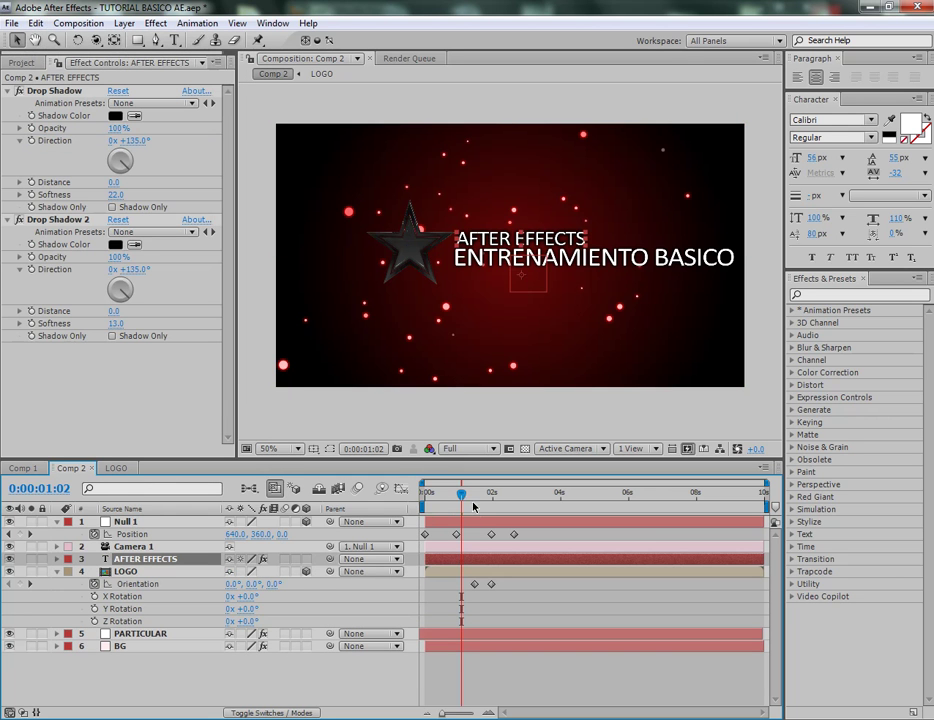
# Make the AFTER EFFECTS text layer 3D, move it up and far back in Z behind the logo, and check it at 0:00:03:01
pyautogui.moveTo(462, 496); pyautogui.dragTo(487, 494)
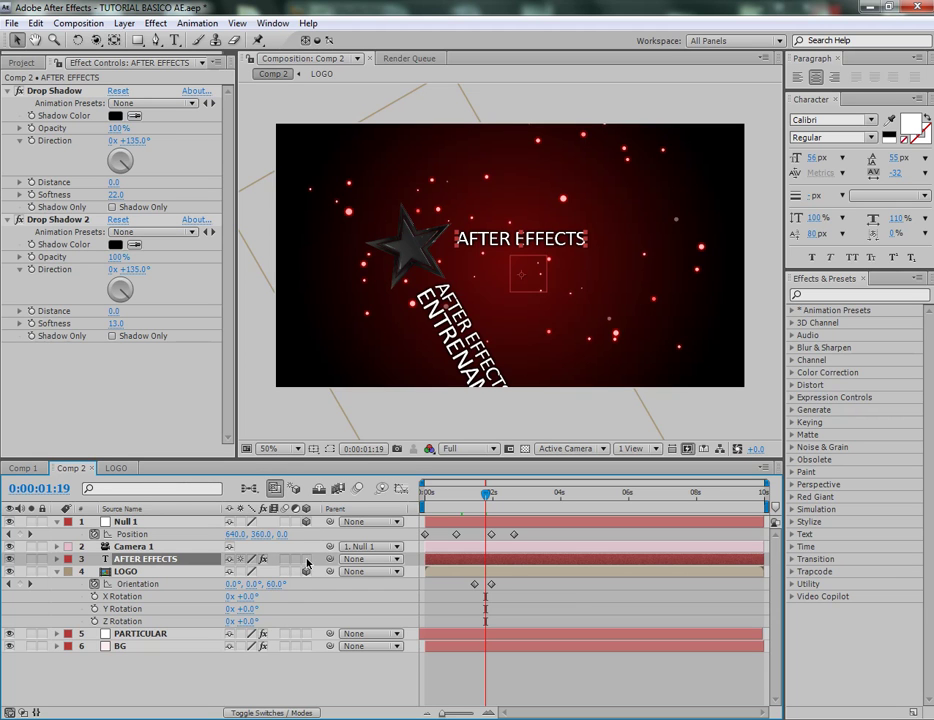
pyautogui.moveTo(486, 496); pyautogui.dragTo(461, 494)
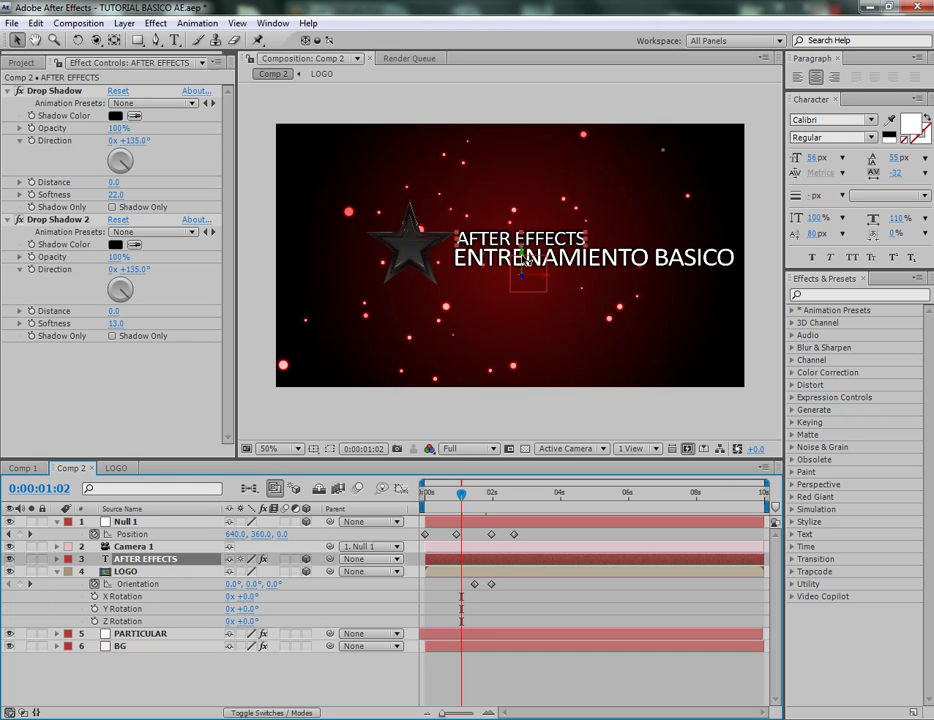
pyautogui.moveTo(522, 250); pyautogui.dragTo(522, 230)
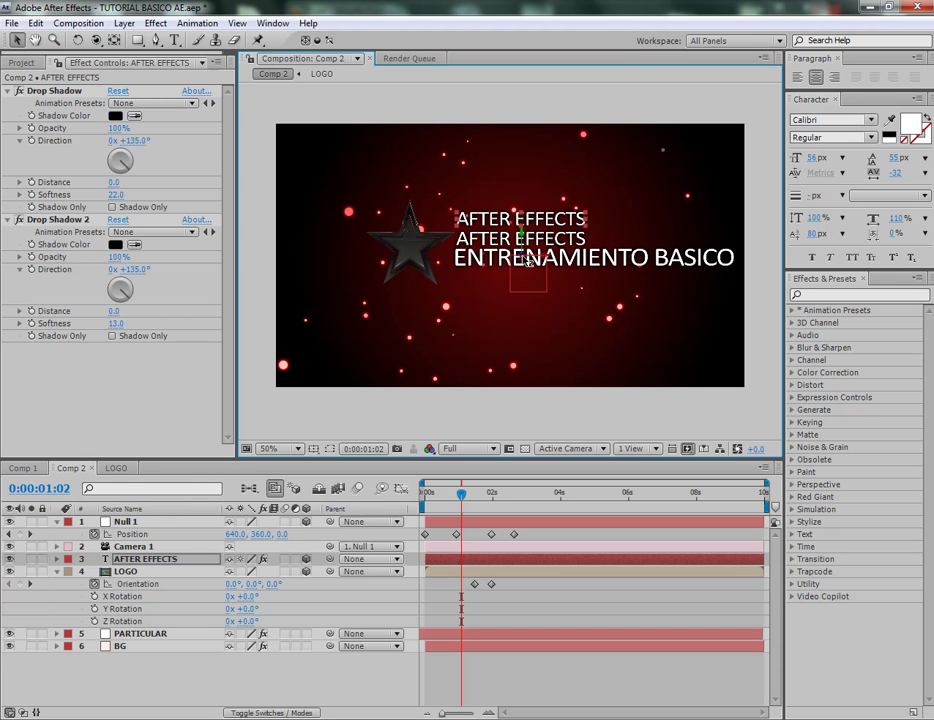
pyautogui.moveTo(522, 259); pyautogui.dragTo(64, 389)
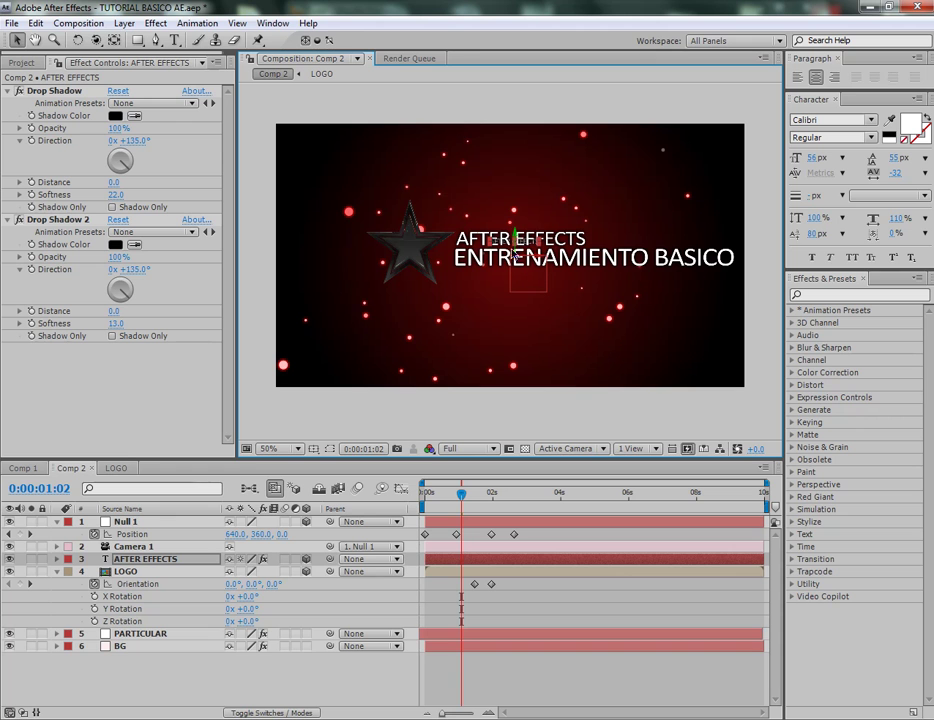
pyautogui.moveTo(461, 494); pyautogui.dragTo(527, 500)
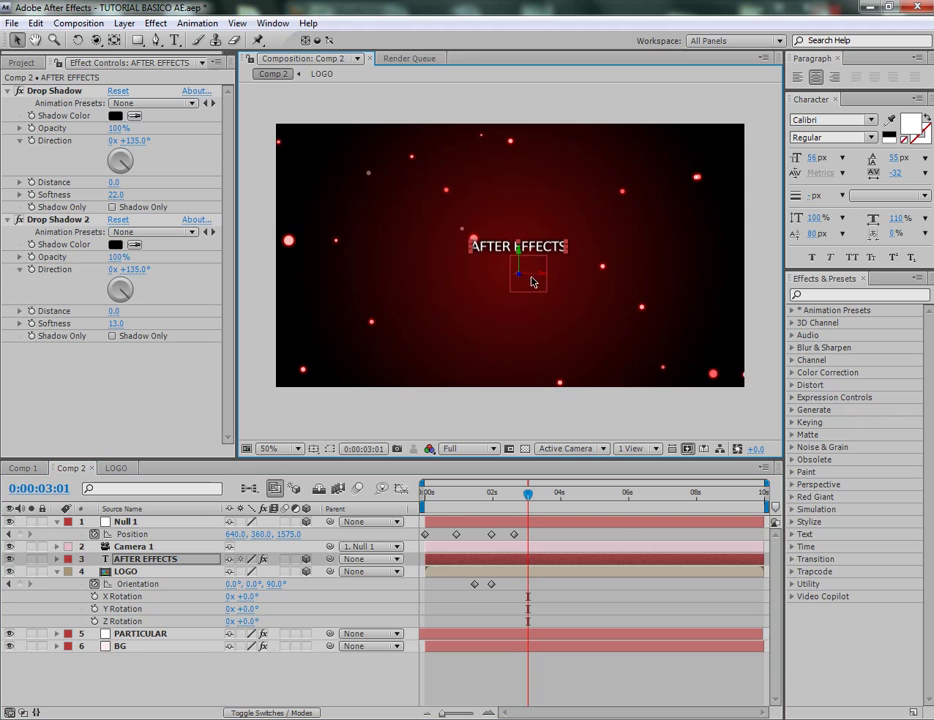
pyautogui.moveTo(540, 277); pyautogui.dragTo(521, 279)
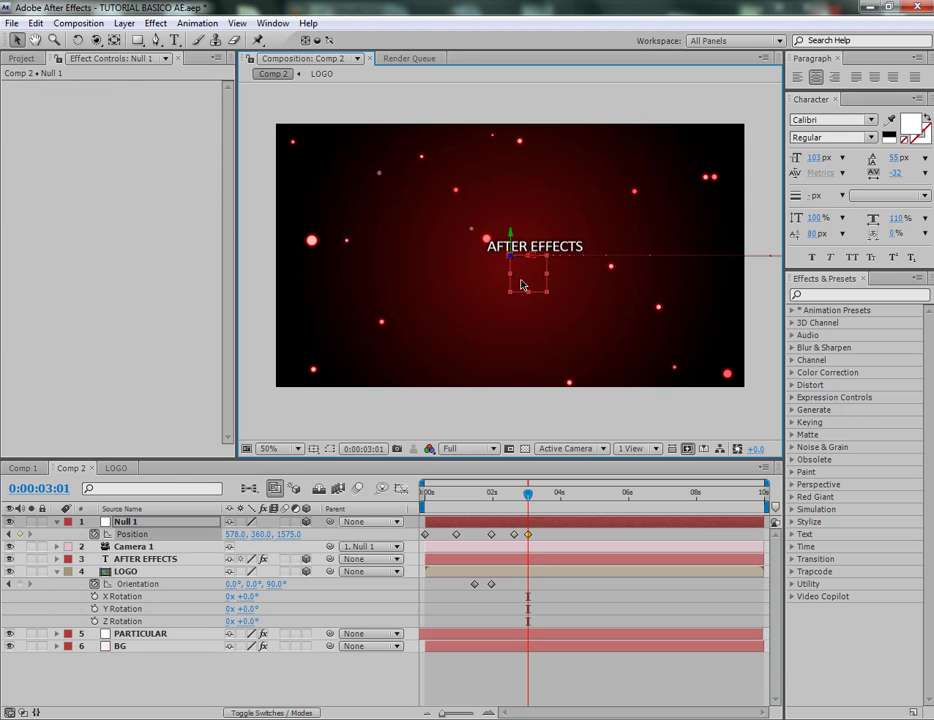
pyautogui.hotkey('ctrl', 'z')
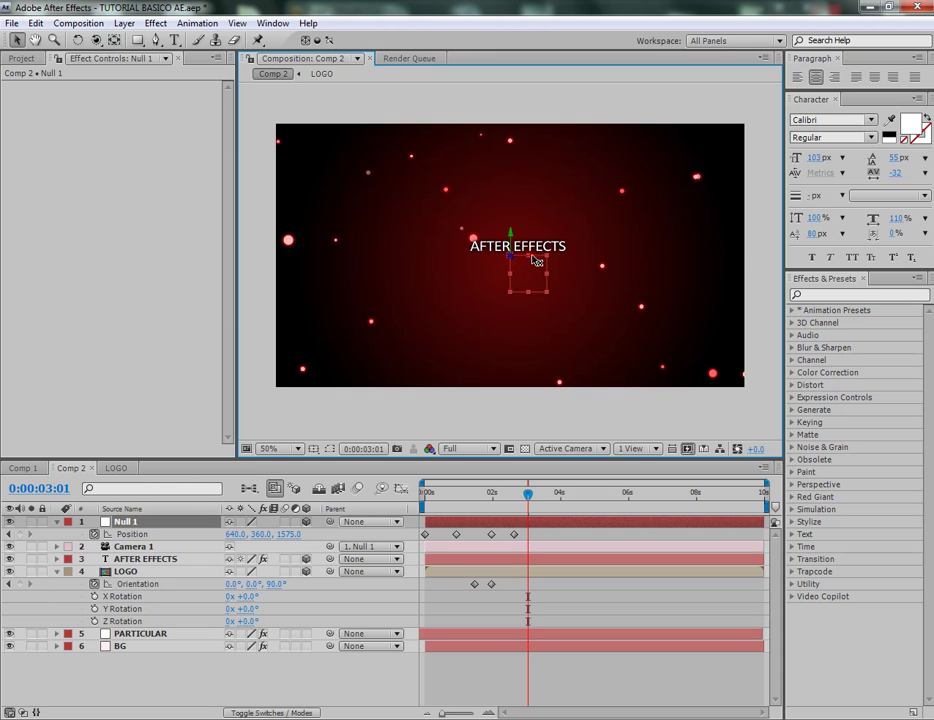
pyautogui.moveTo(535, 260); pyautogui.dragTo(523, 260)
pyautogui.hotkey('ctrl', 'z')
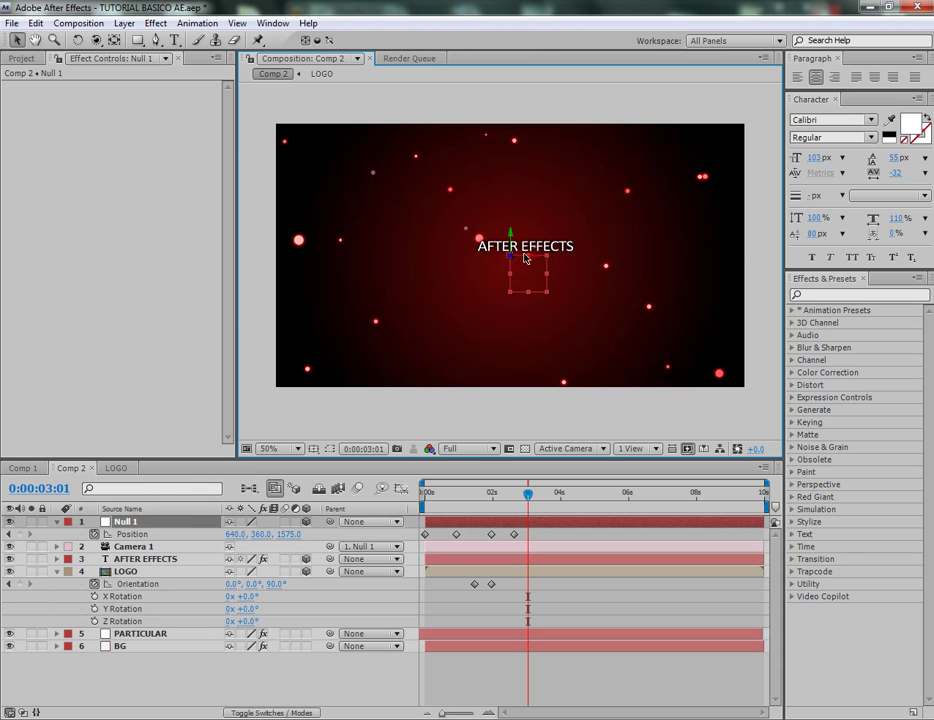
# Shift the AFTER EFFECTS text layer horizontally toward the frame's centre and set its font size to 94 px
pyautogui.click(145, 561)
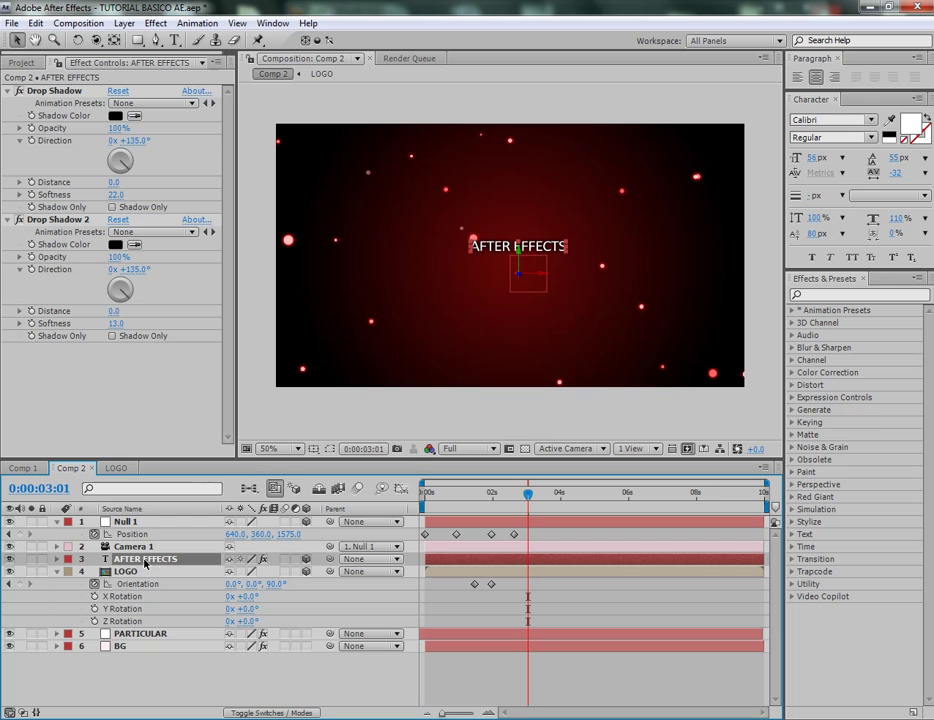
pyautogui.moveTo(537, 277); pyautogui.dragTo(527, 273)
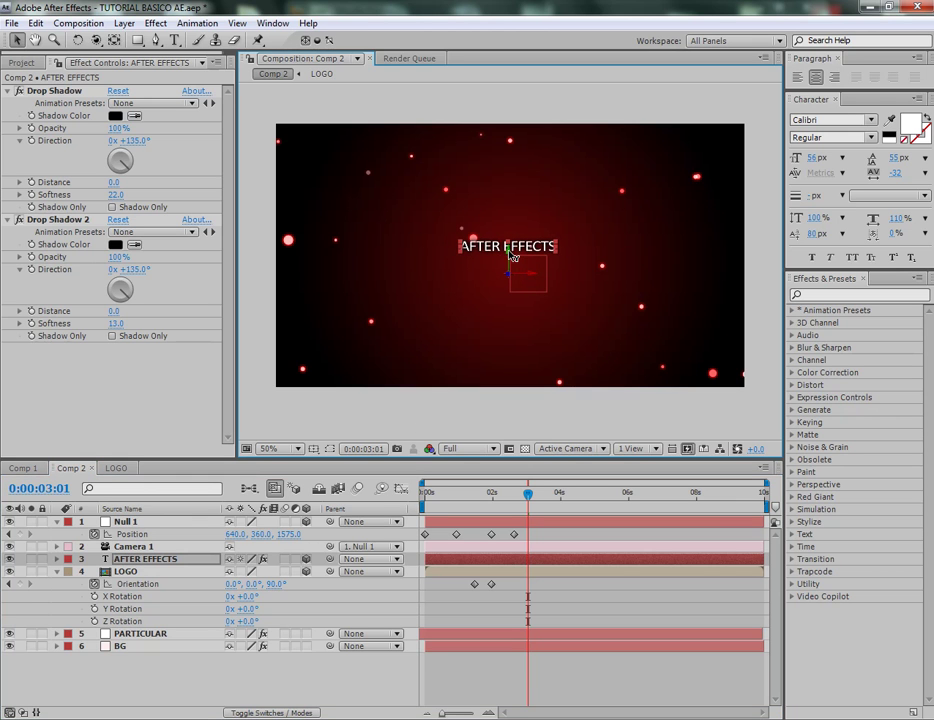
pyautogui.moveTo(815, 162); pyautogui.dragTo(688, 231)
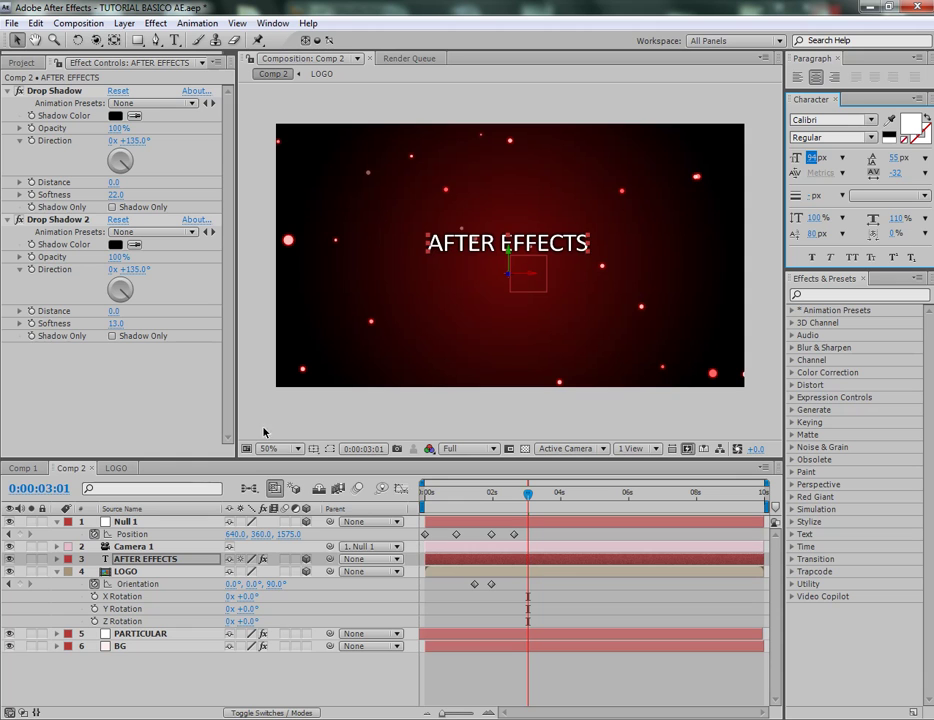
# Lower the AFTER EFFECTS text to the frame's vertical centre using the title/action safe guides, and hide the guides
pyautogui.click(314, 448)
pyautogui.click(360, 466)
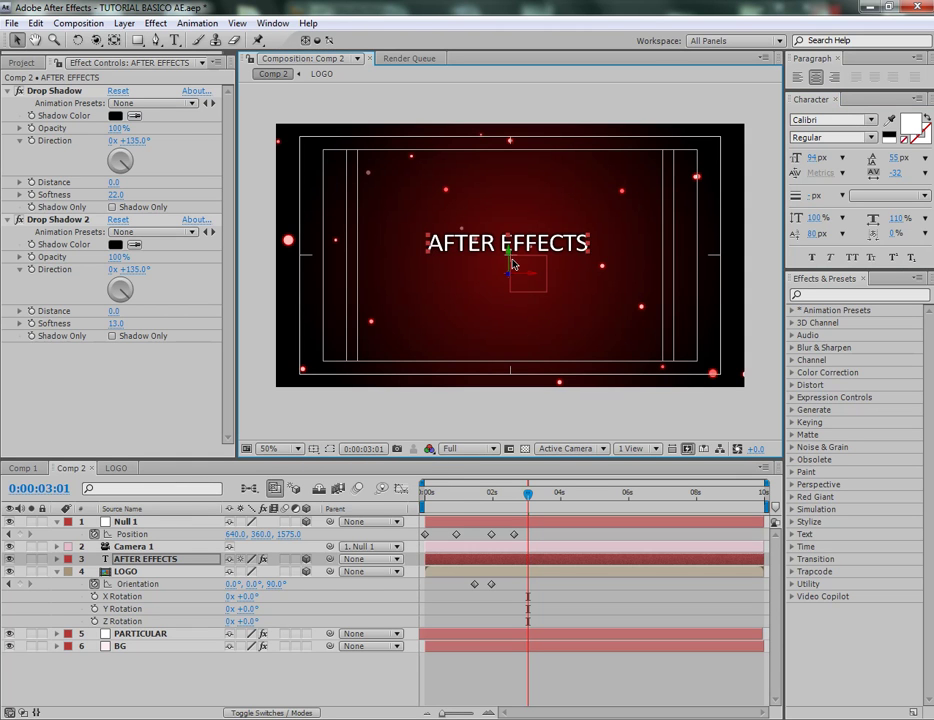
pyautogui.moveTo(508, 254); pyautogui.dragTo(513, 270)
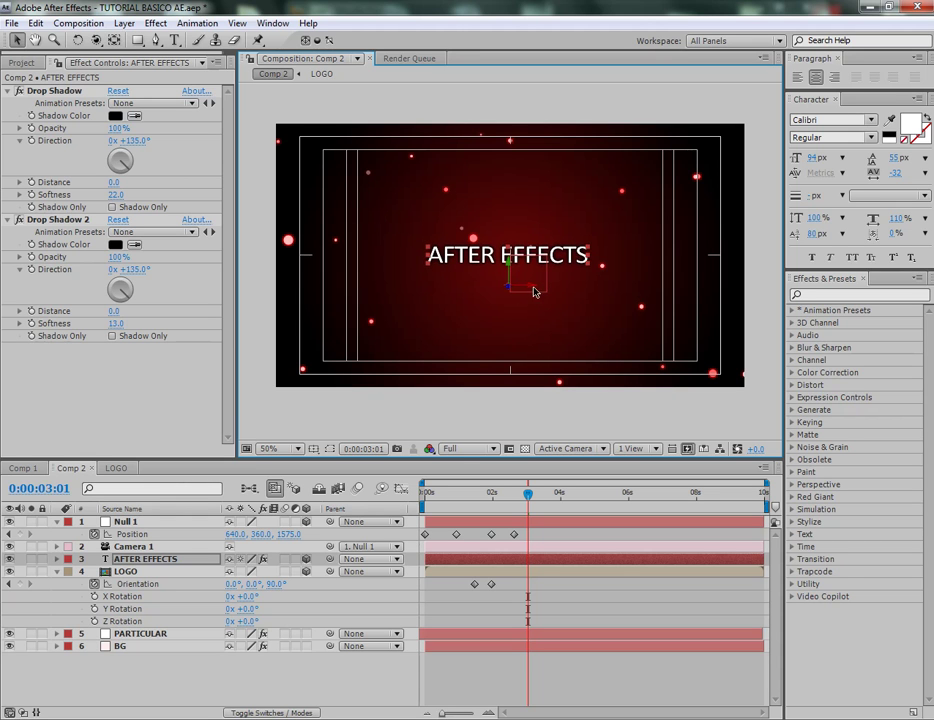
pyautogui.click(317, 449)
pyautogui.click(355, 407)
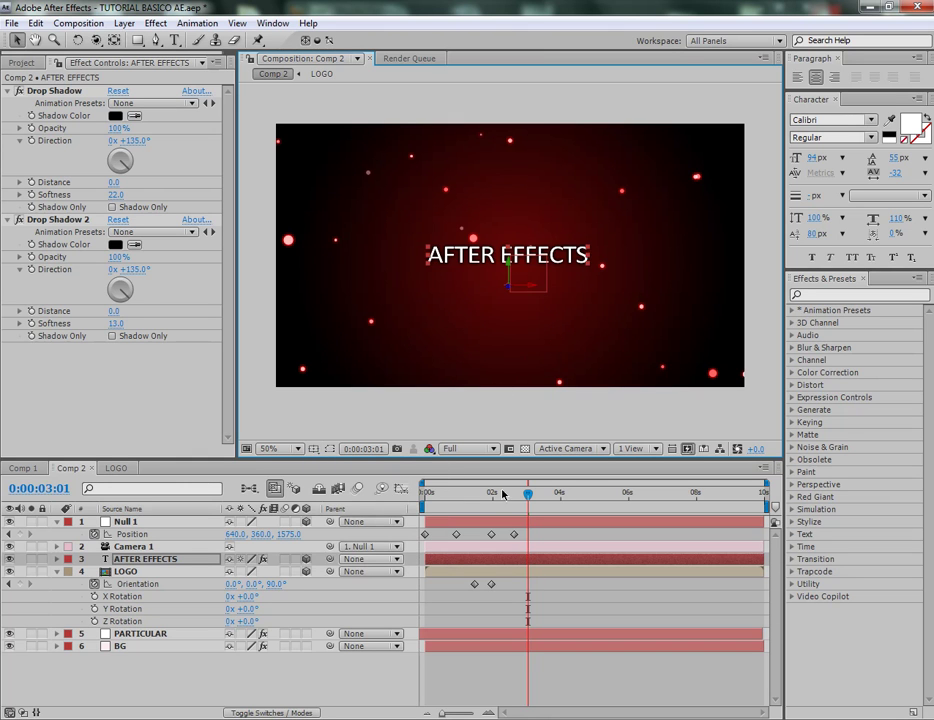
# Replace the AFTER EFFECTS layer's text with "AHORA EN 3D"
pyautogui.hotkey('ctrl', 't')
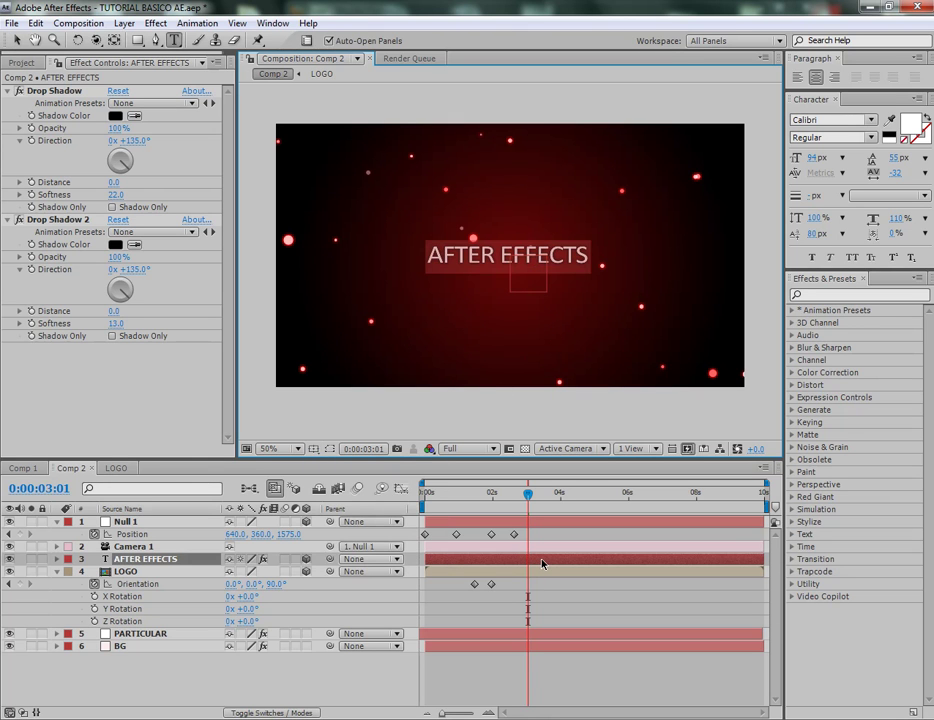
pyautogui.press('KP_Enter')
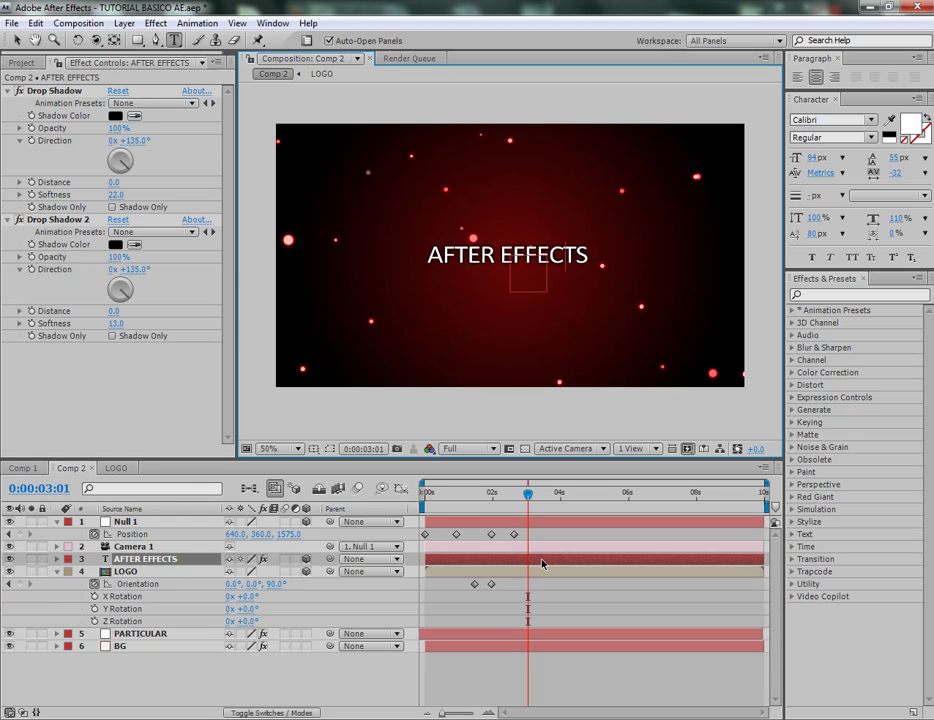
pyautogui.write('AHORA EN 3D')
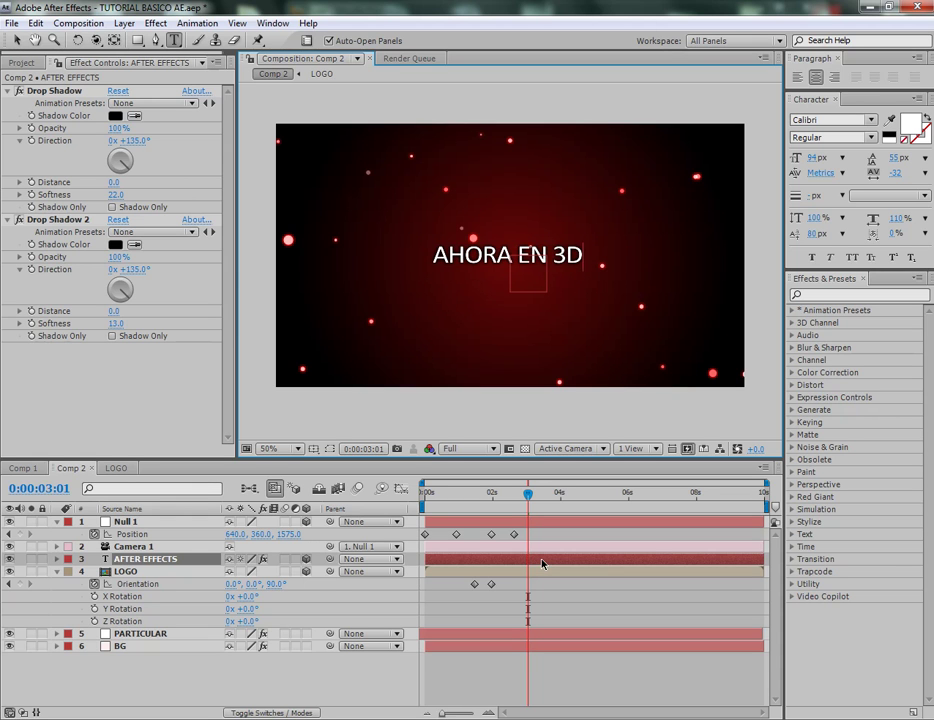
pyautogui.click(16, 40)
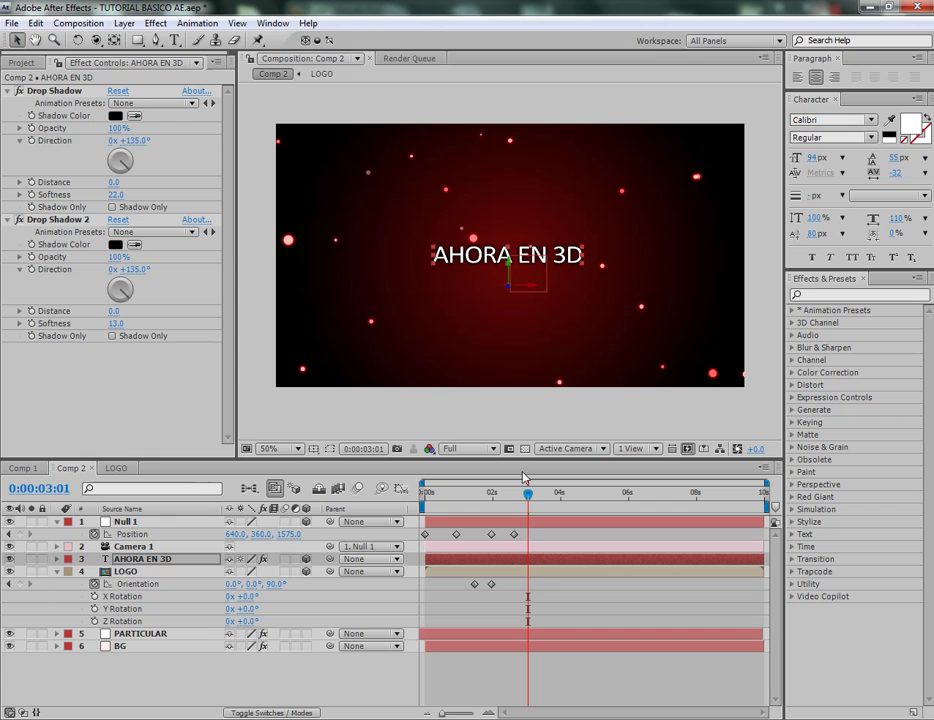
# Move the current time to 0:00:00:02 and set the AHORA EN 3D layer's opacity to 0%
pyautogui.moveTo(529, 494); pyautogui.dragTo(428, 495)
pyautogui.click(420, 430)
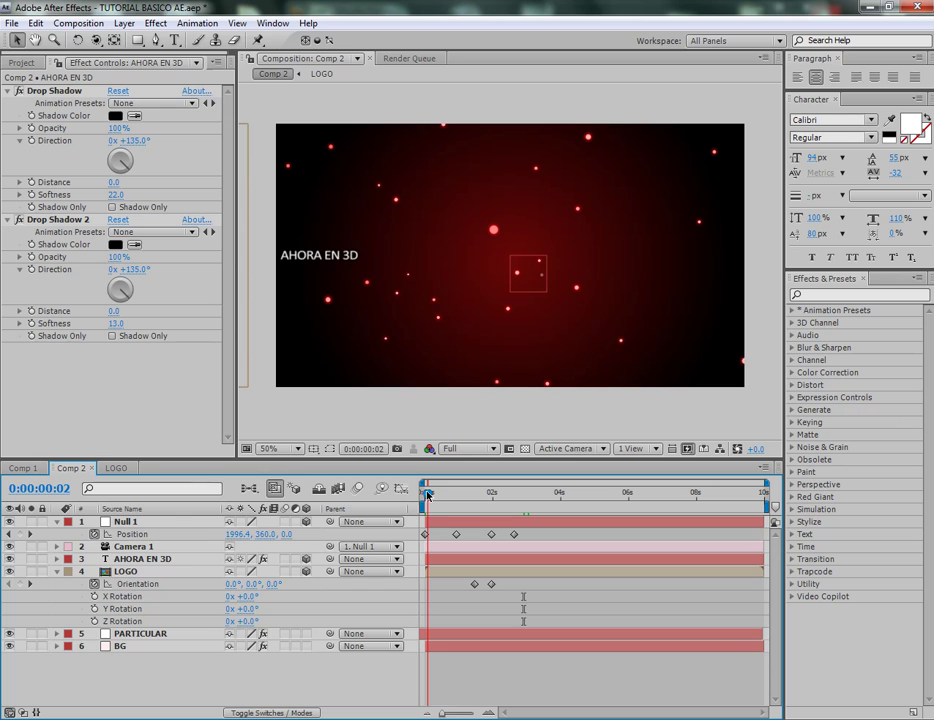
pyautogui.click(188, 557)
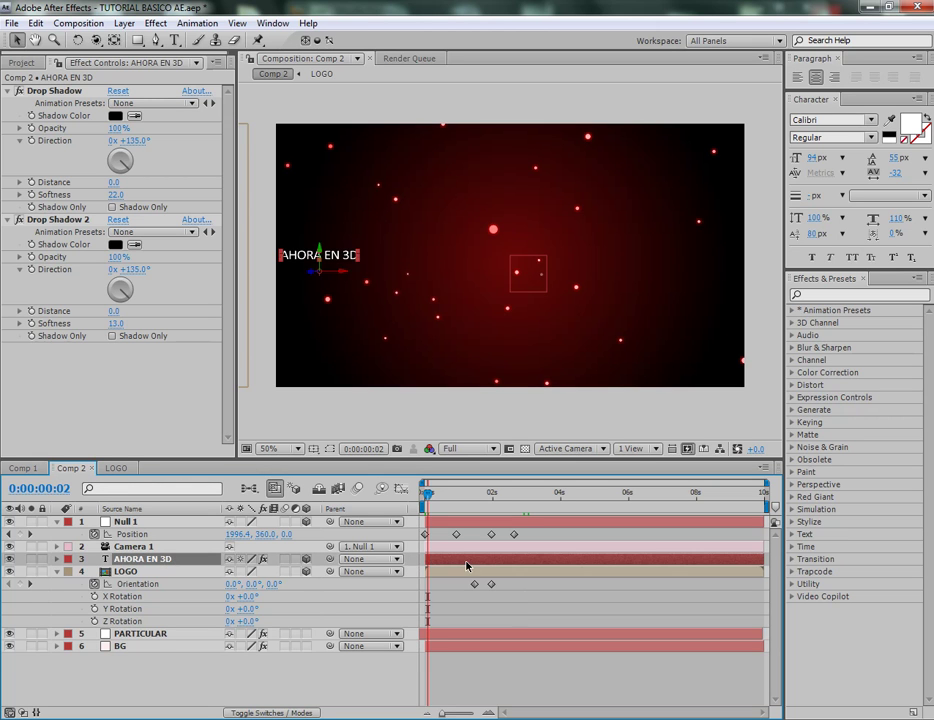
pyautogui.press('t')
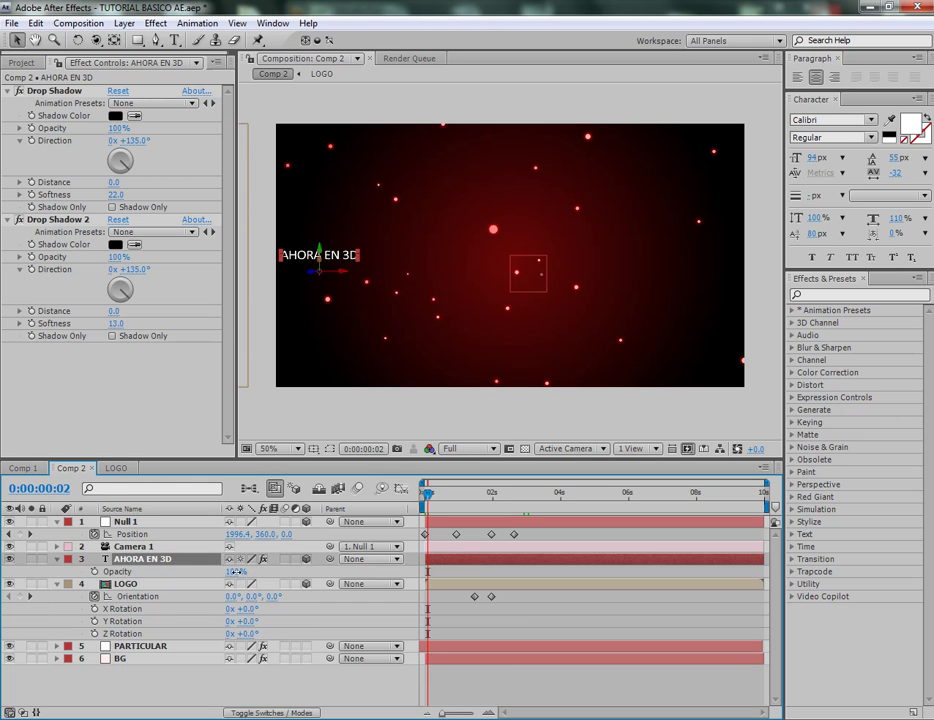
pyautogui.write('0')
pyautogui.press('Return')
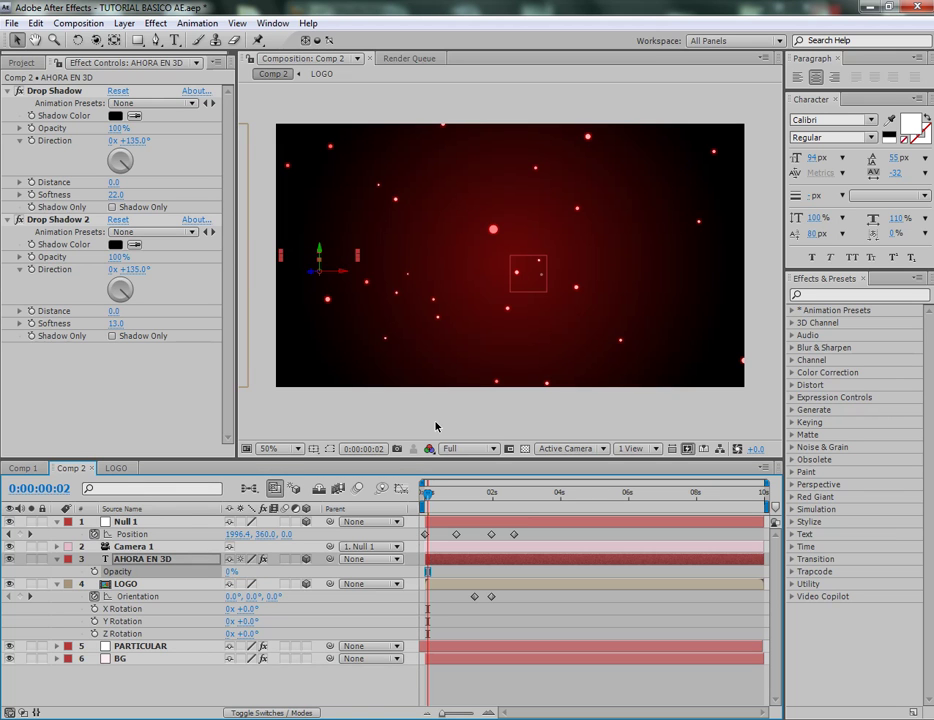
pyautogui.click(435, 426)
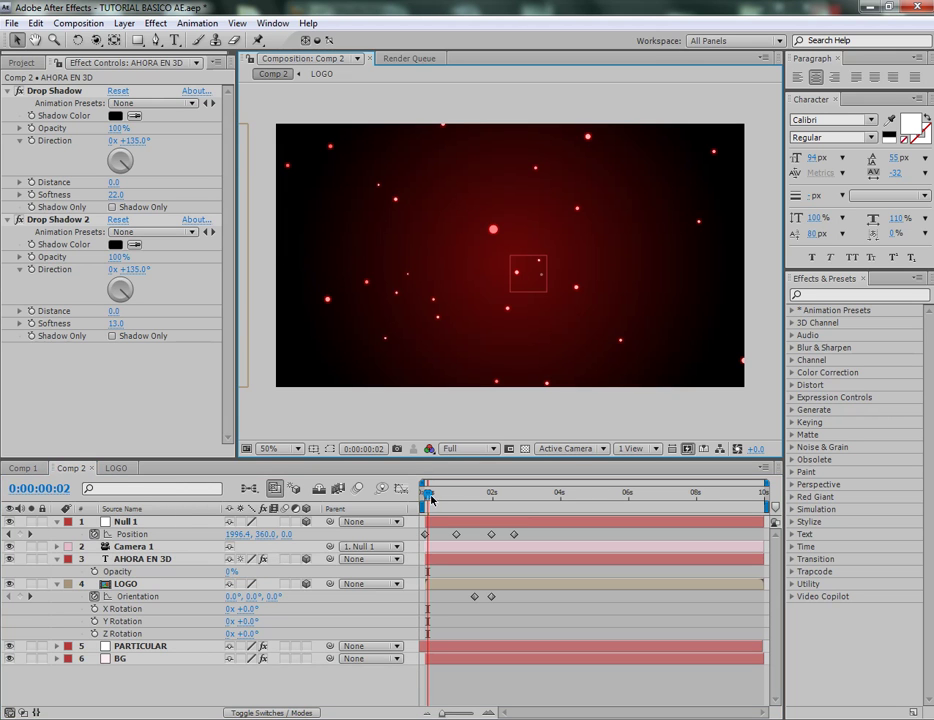
# Keyframe AHORA EN 3D's opacity at 0% at 0:00:02:02 and 100% at 0:00:02:23, and shift the second keyframe to 0:00:02:20
pyautogui.moveTo(429, 497); pyautogui.dragTo(496, 496)
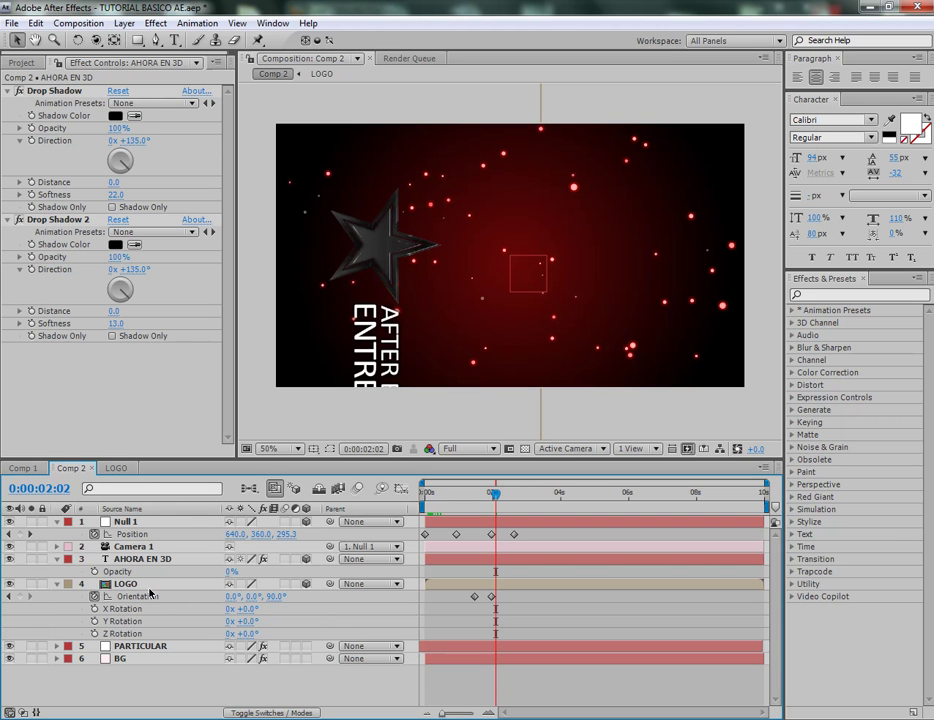
pyautogui.click(95, 572)
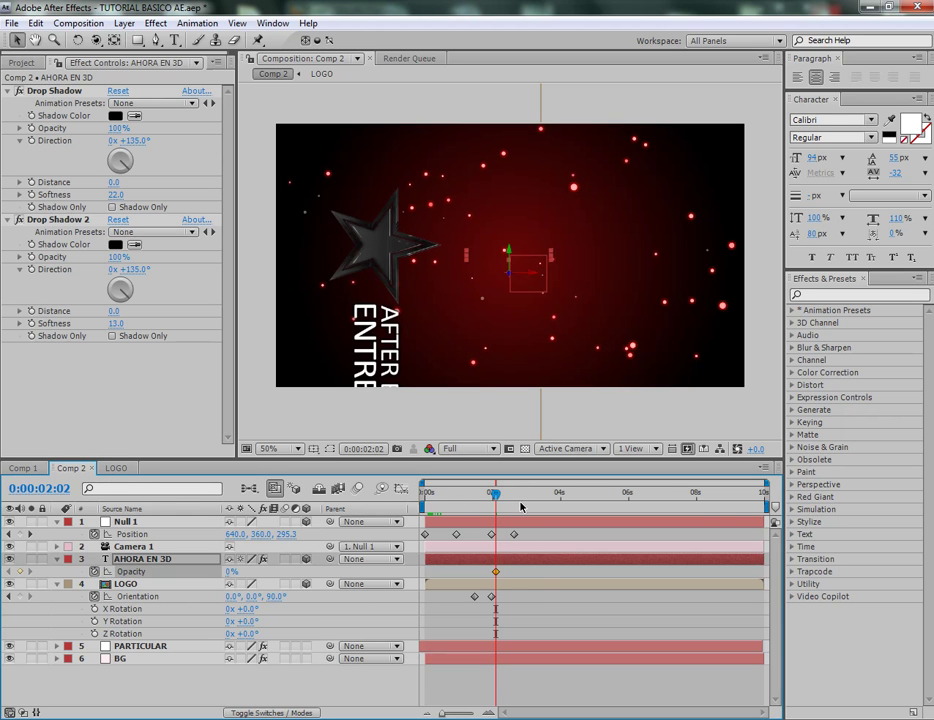
pyautogui.moveTo(497, 496); pyautogui.dragTo(527, 498)
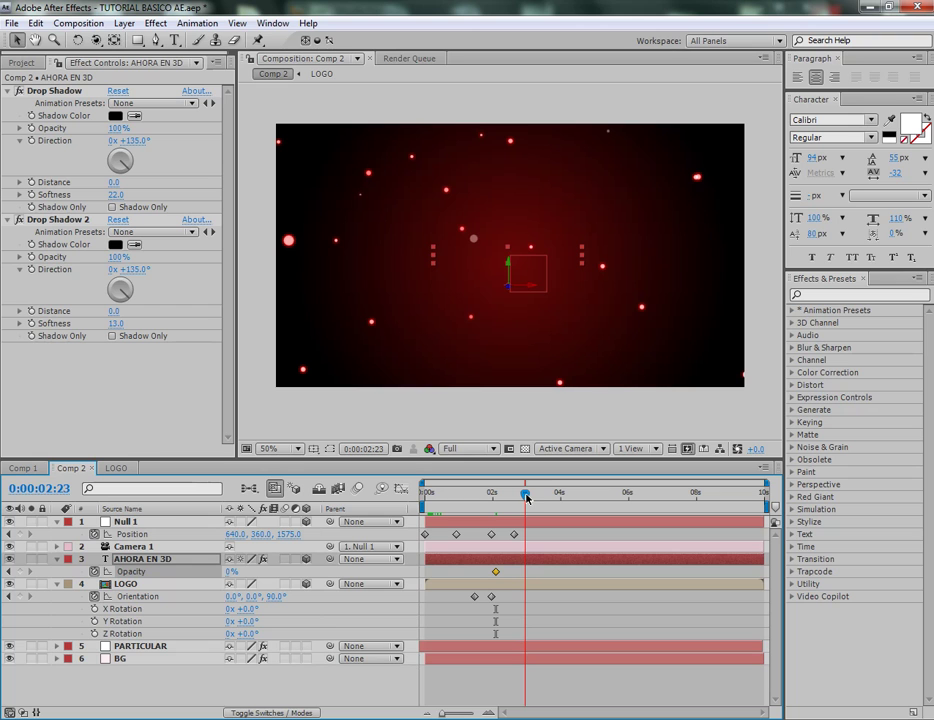
pyautogui.click(231, 571)
pyautogui.write('100')
pyautogui.press('Return')
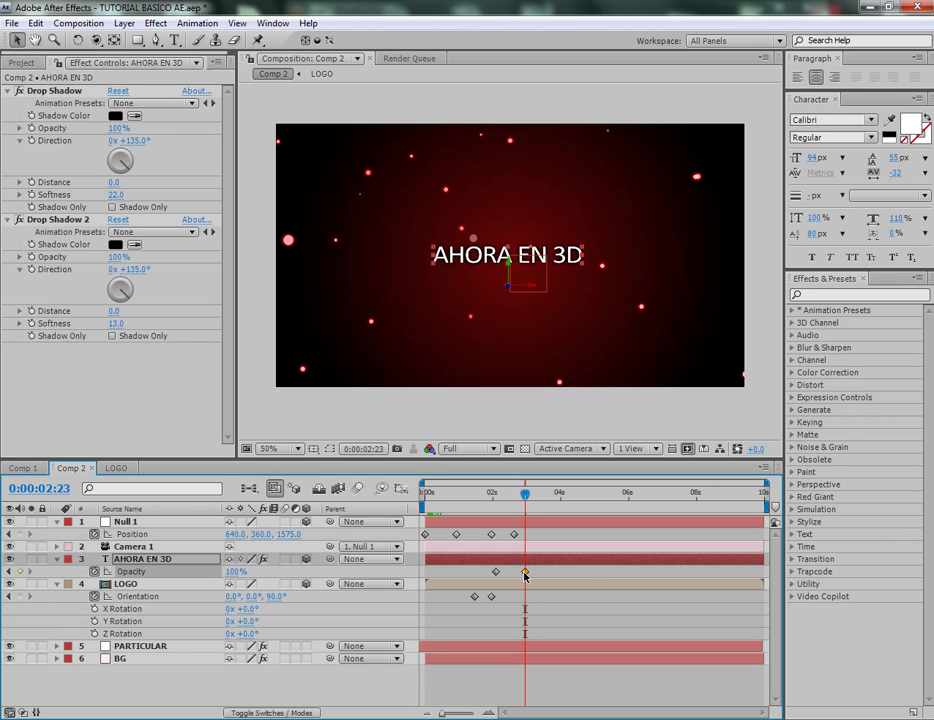
pyautogui.moveTo(470, 497); pyautogui.dragTo(520, 490)
pyautogui.click(402, 428)
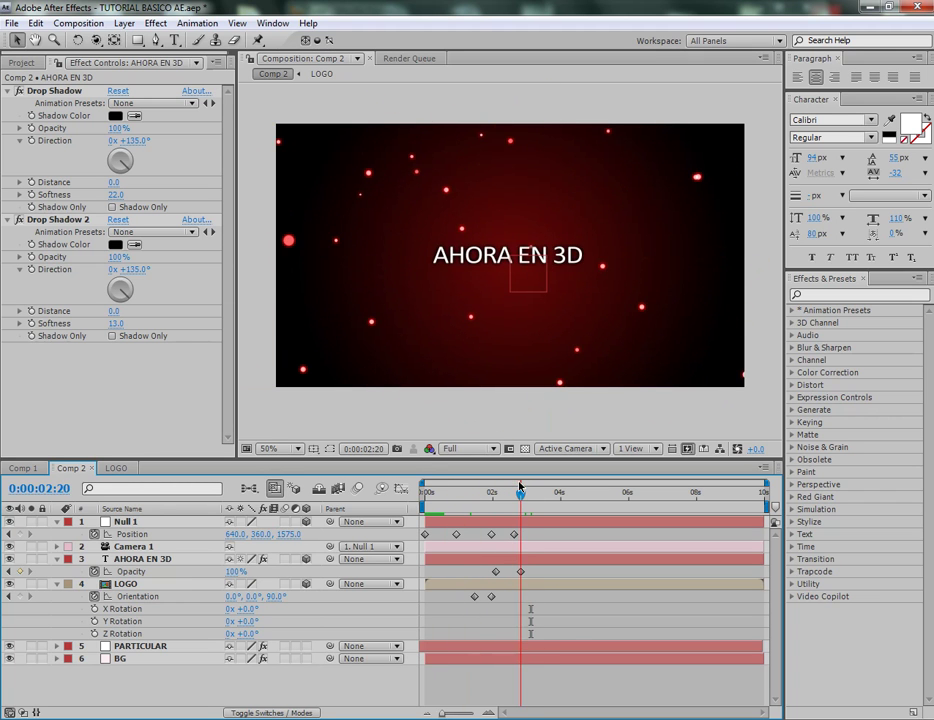
# Review the null's position, the text's opacity and the logo's orientation keyframes while scrubbing the animation up to 0:00:02:04
pyautogui.moveTo(563, 619); pyautogui.dragTo(421, 529)
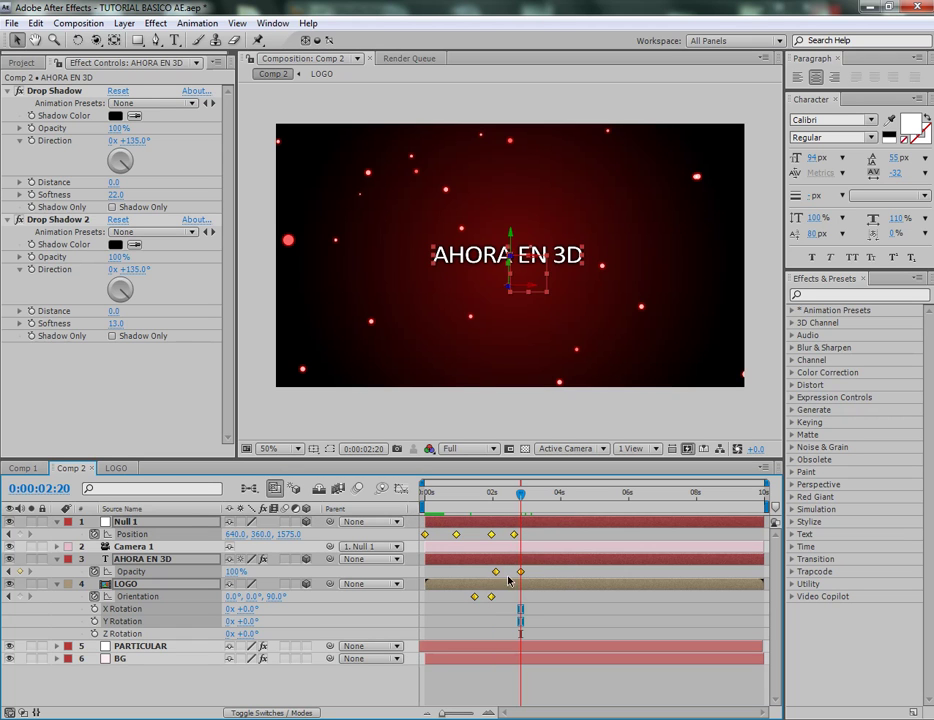
pyautogui.click(598, 616)
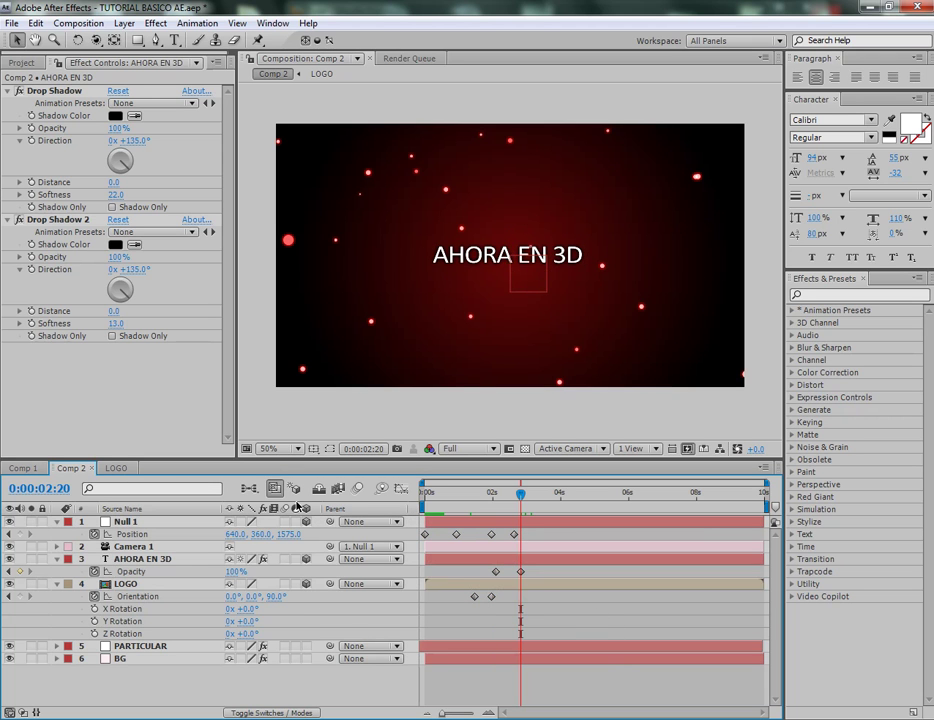
pyautogui.click(134, 535)
pyautogui.click(137, 598)
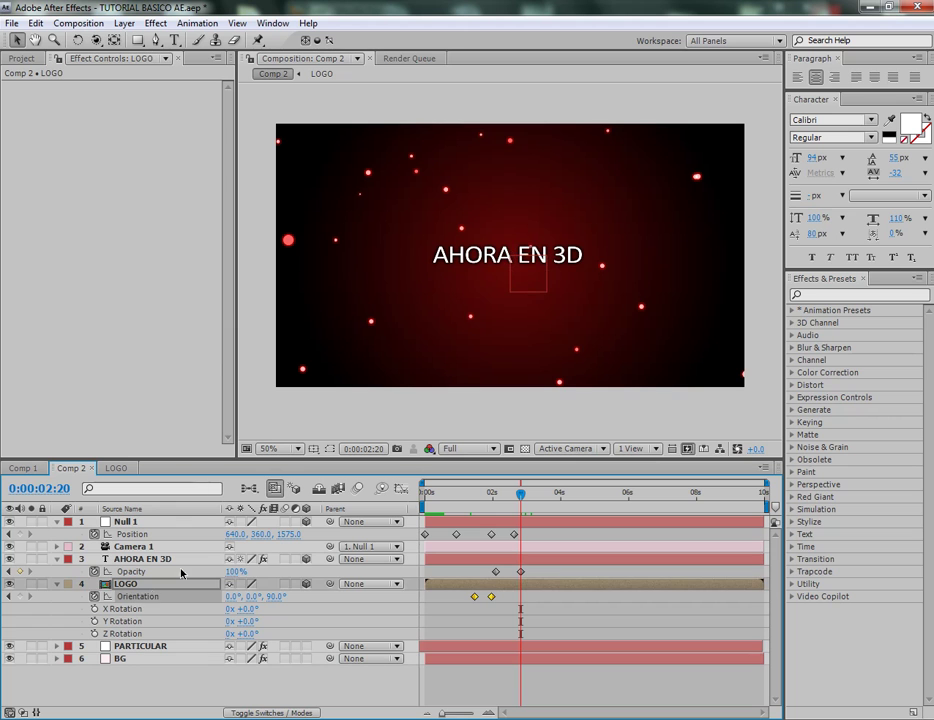
pyautogui.click(467, 482)
pyautogui.moveTo(519, 494); pyautogui.dragTo(470, 494)
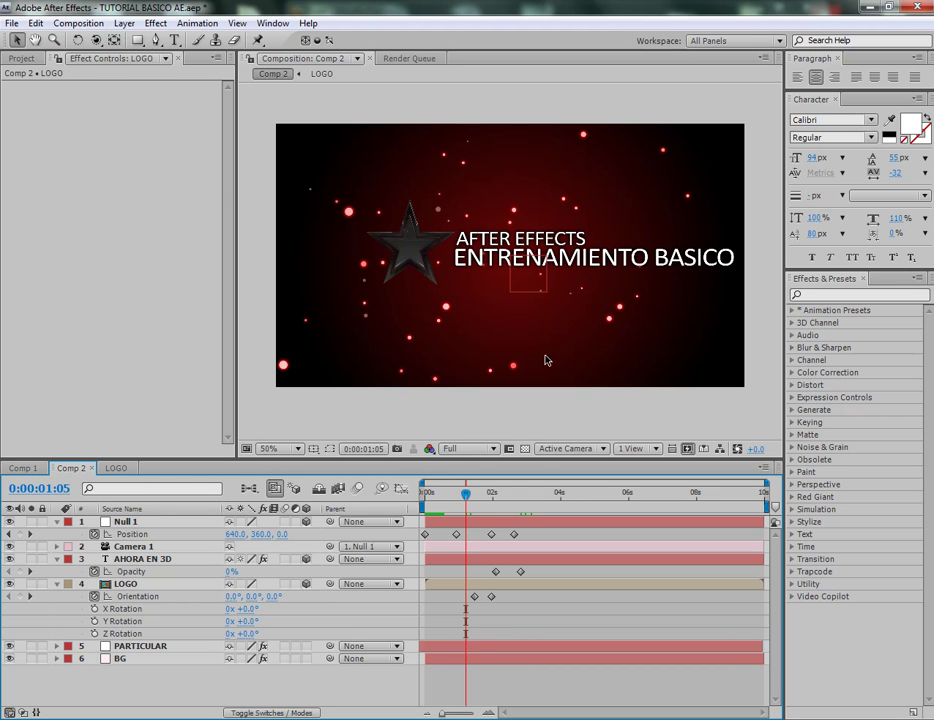
pyautogui.click(173, 524)
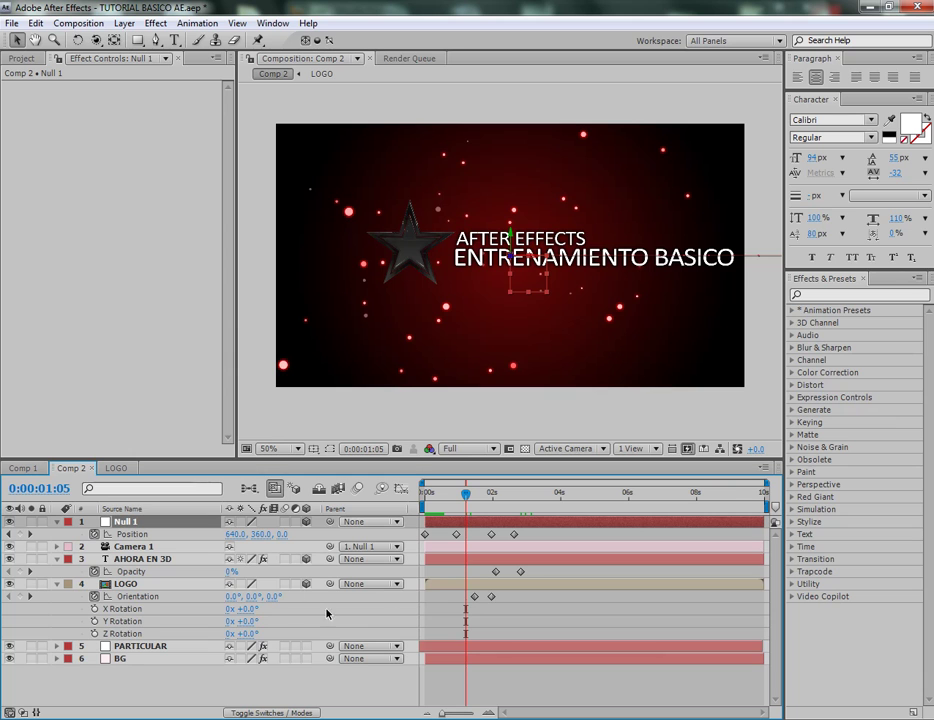
pyautogui.click(476, 598)
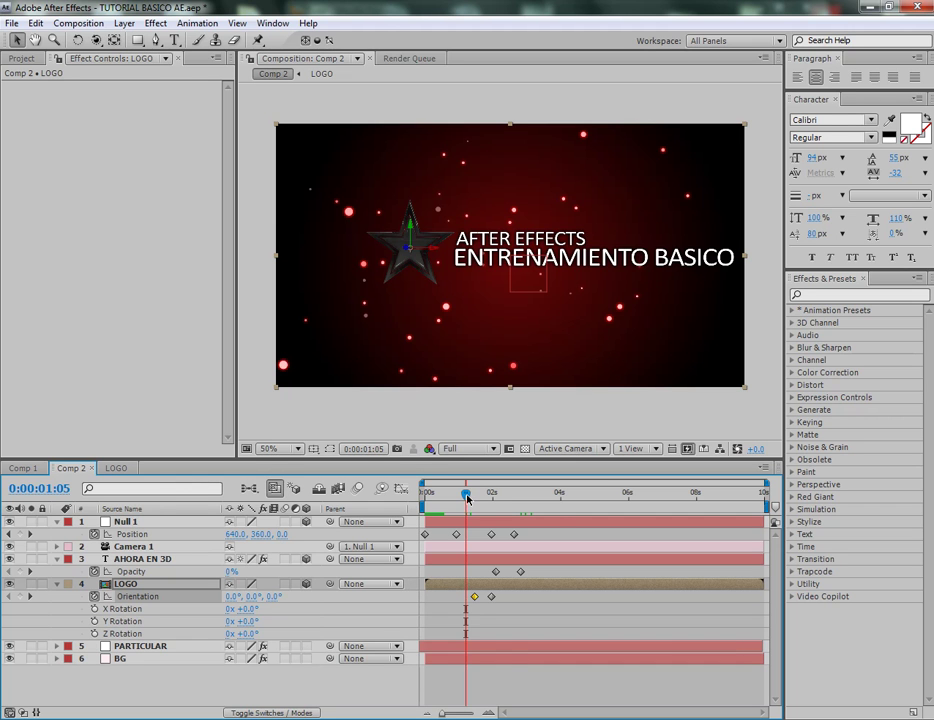
pyautogui.moveTo(467, 497); pyautogui.dragTo(498, 496)
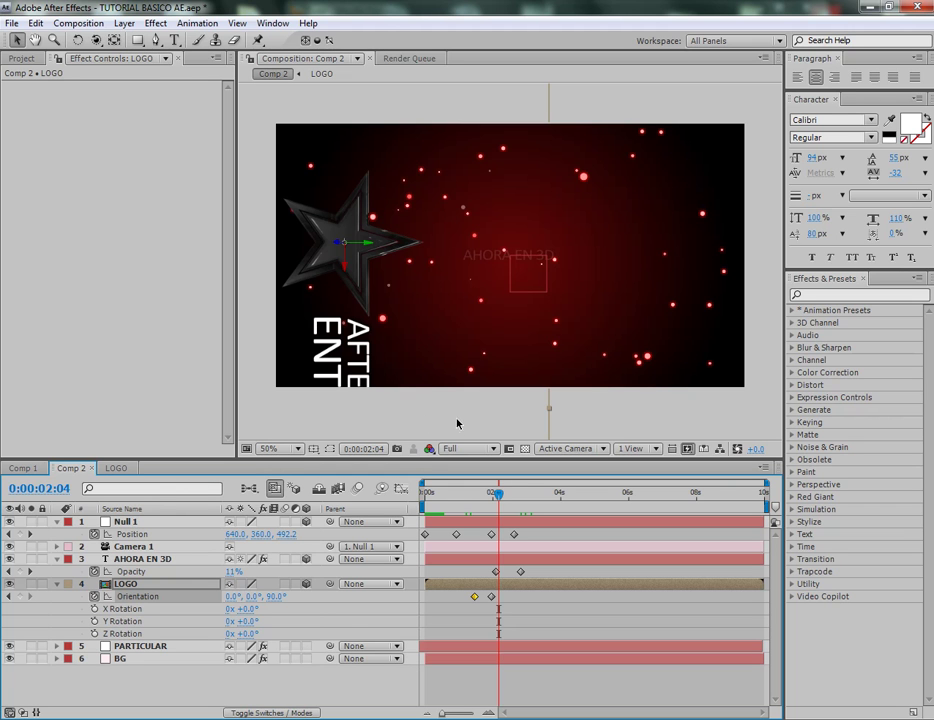
# Scrub between 0:00:02:20 and 0:00:00:17 to review the text fade-in and the camera's sweep past the logo, ending at 0:00:00:20
pyautogui.moveTo(499, 497); pyautogui.dragTo(521, 495)
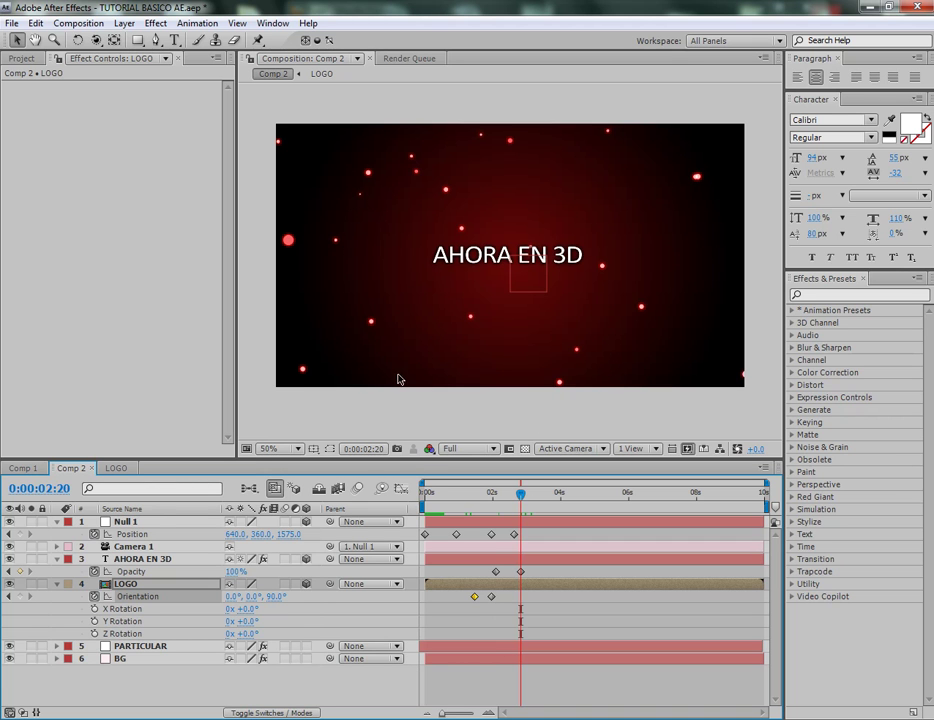
pyautogui.moveTo(522, 497)
pyautogui.mouseDown()
pyautogui.moveTo(444, 504)
pyautogui.moveTo(515, 498)
pyautogui.mouseUp()
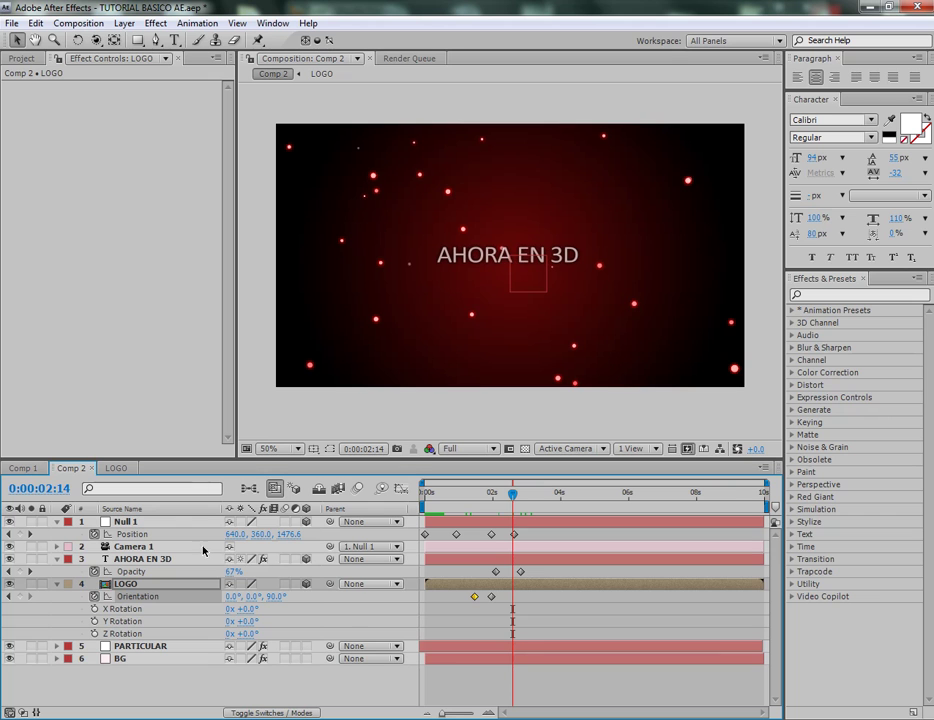
pyautogui.click(556, 612)
pyautogui.moveTo(496, 497); pyautogui.dragTo(519, 496)
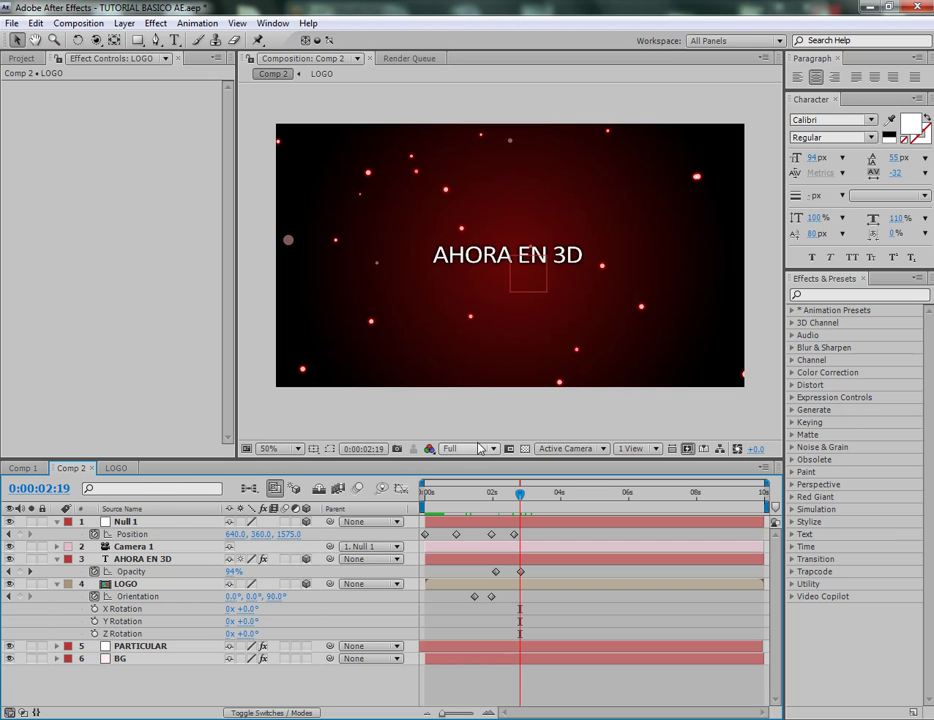
pyautogui.moveTo(521, 496); pyautogui.dragTo(448, 500)
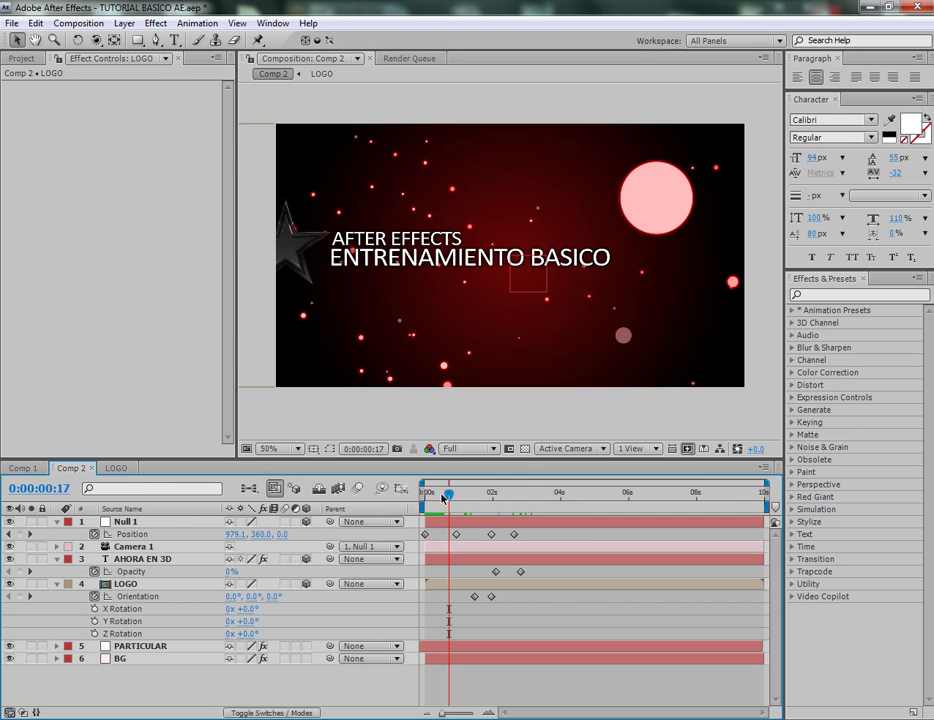
pyautogui.moveTo(449, 498)
pyautogui.mouseDown()
pyautogui.moveTo(467, 498)
pyautogui.moveTo(454, 498)
pyautogui.mouseUp()
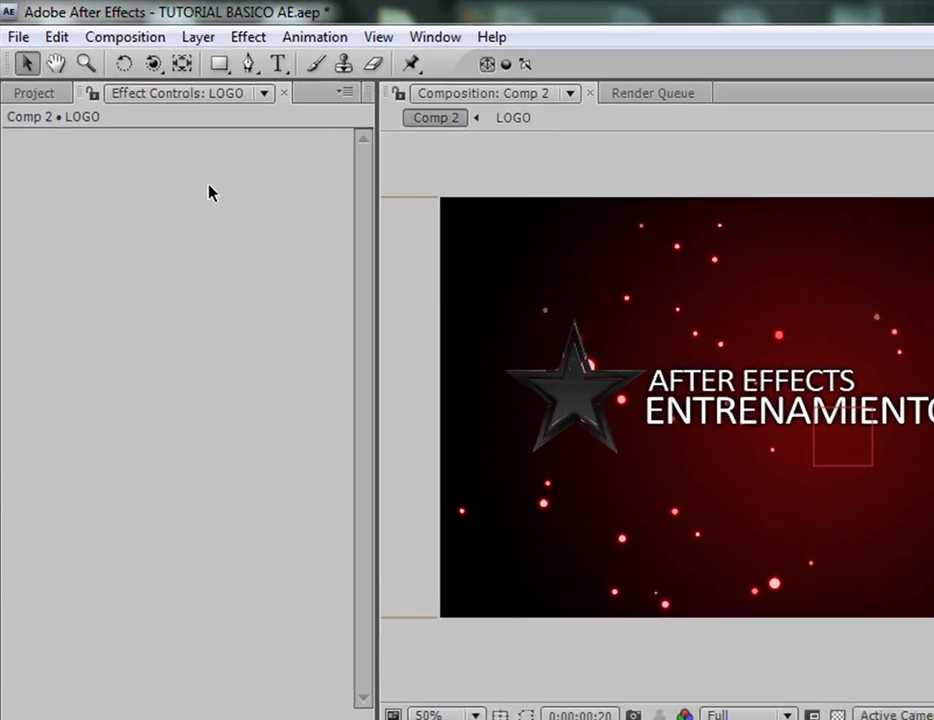
# Add a new adjustment layer above all the other layers in Comp 2
pyautogui.click(208, 40)
pyautogui.moveTo(409, 74)
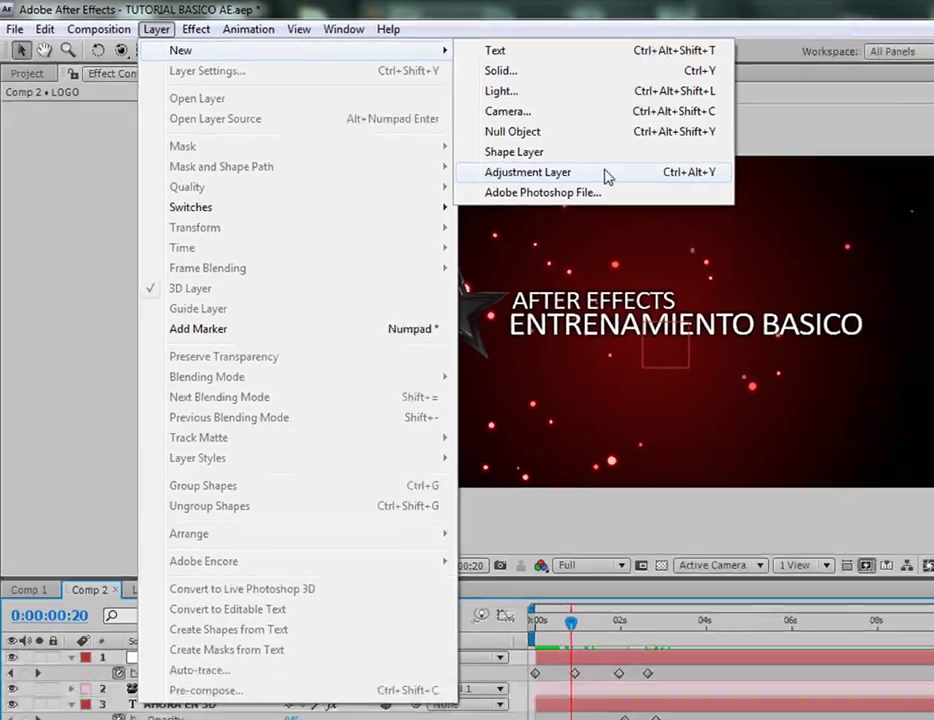
pyautogui.click(739, 211)
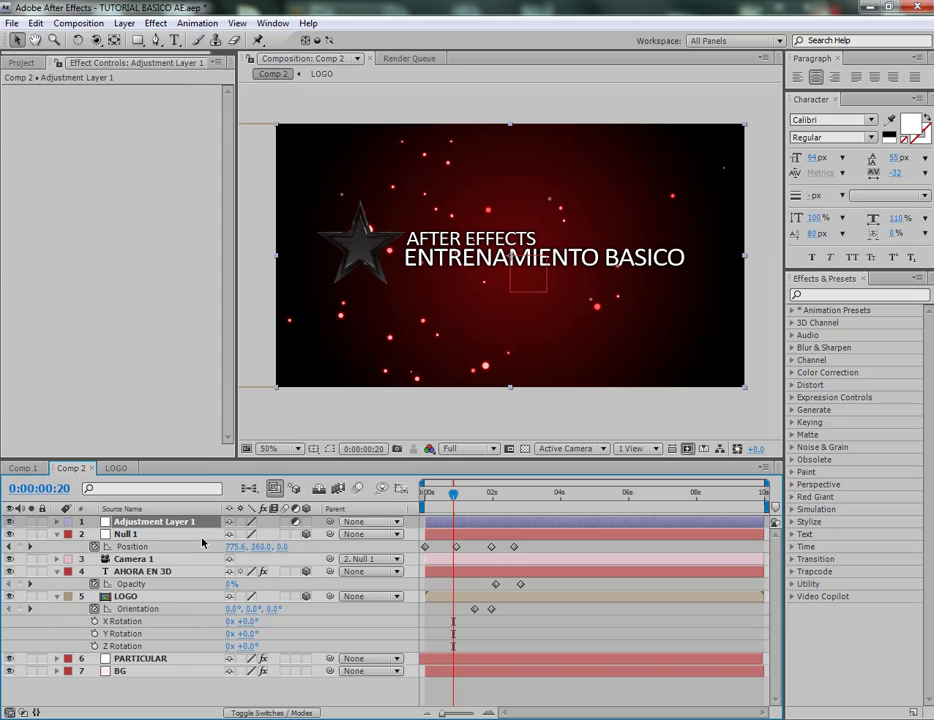
# Move the adjustment layer beneath Null 1, and return it to the head of the layer stack
pyautogui.click(127, 536)
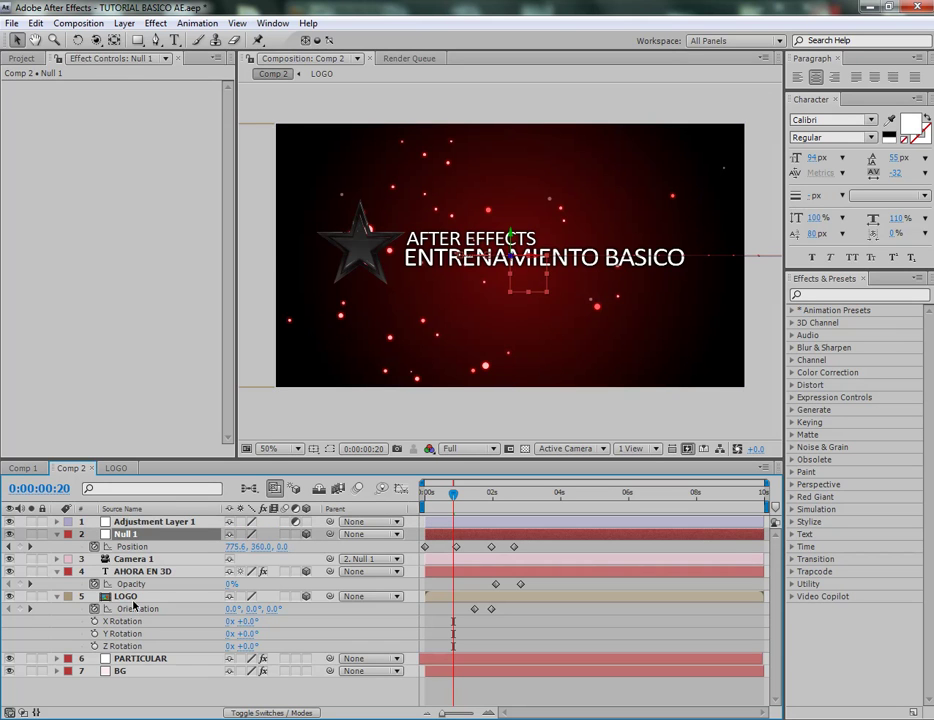
pyautogui.keyDown('shift'); pyautogui.click(139, 673); pyautogui.keyUp('shift')
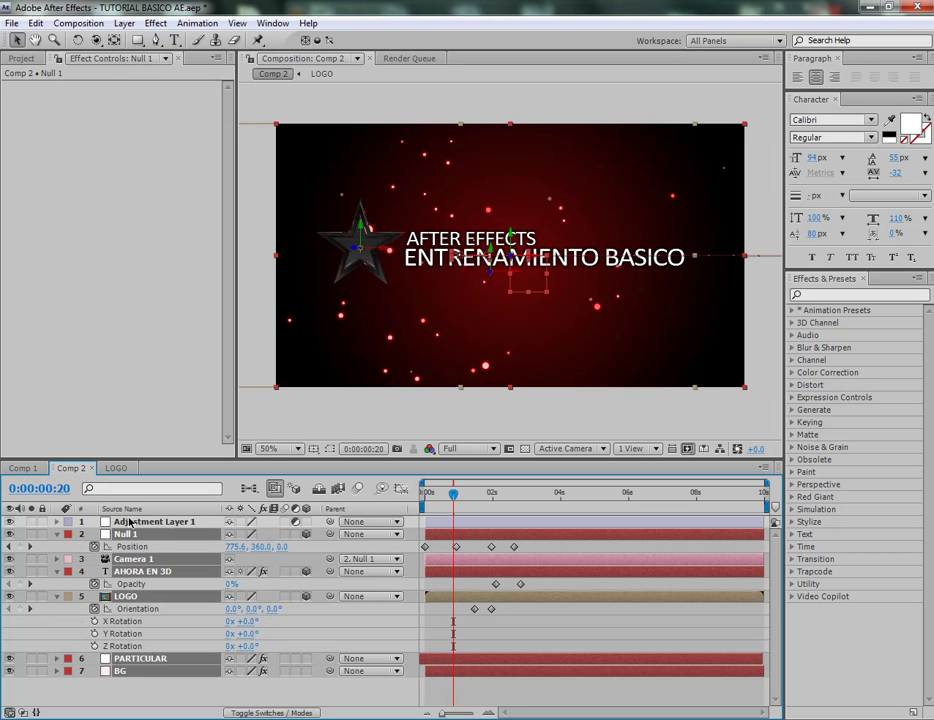
pyautogui.click(148, 522)
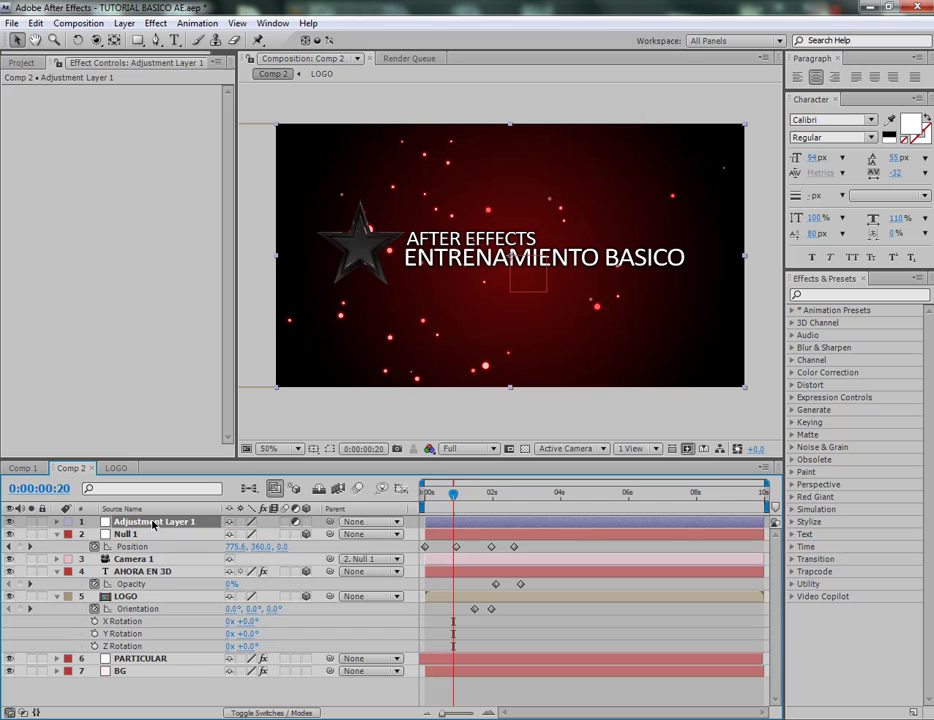
pyautogui.moveTo(107, 527); pyautogui.dragTo(106, 557)
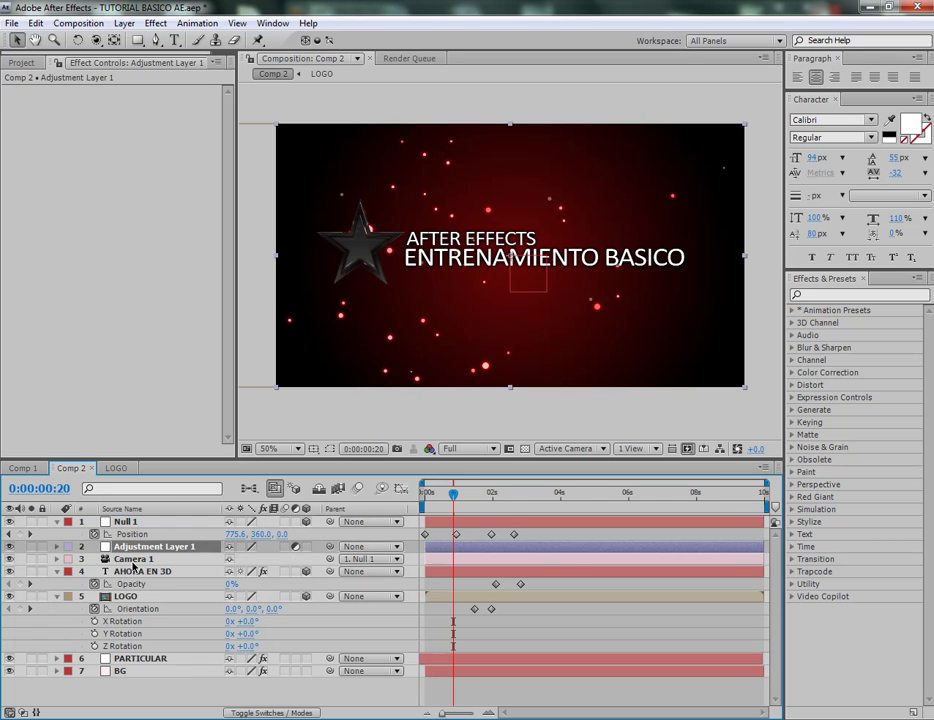
pyautogui.click(132, 561)
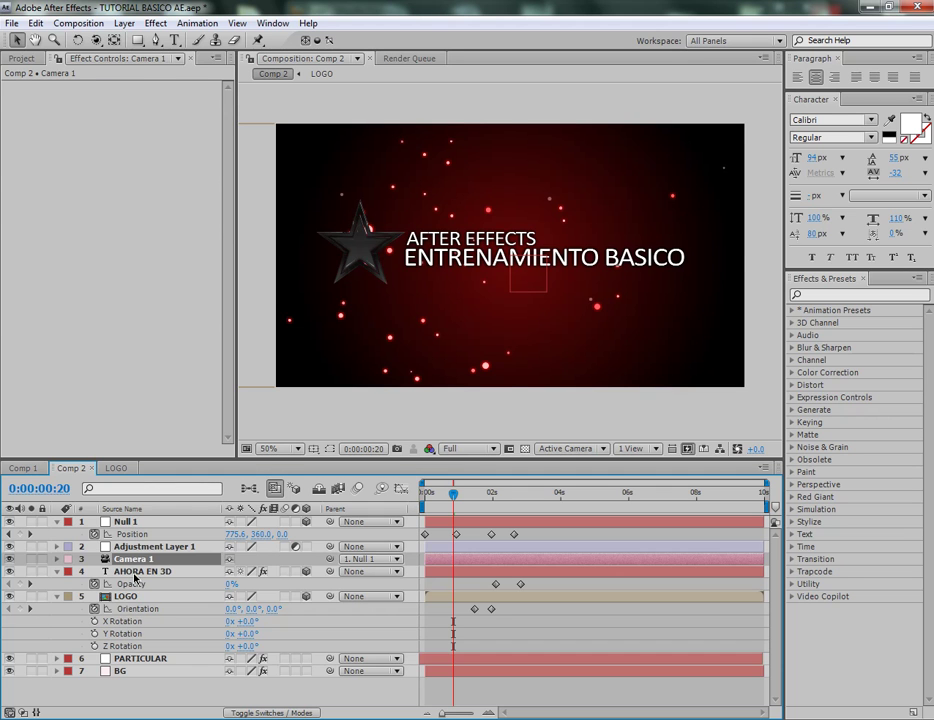
pyautogui.click(134, 572)
pyautogui.keyDown('shift'); pyautogui.click(131, 671); pyautogui.keyUp('shift')
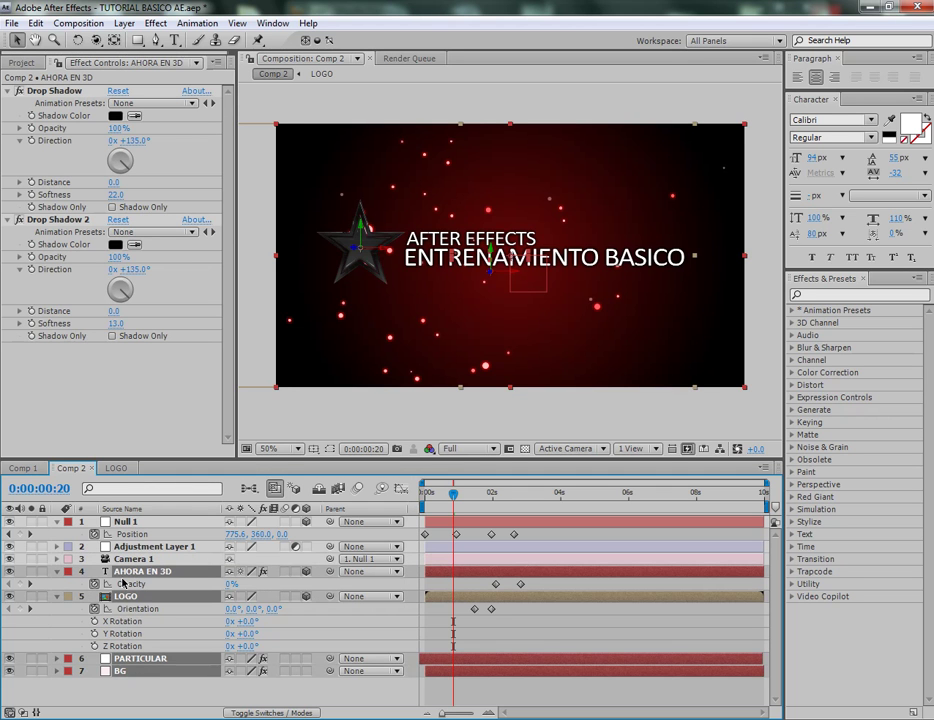
pyautogui.click(133, 522)
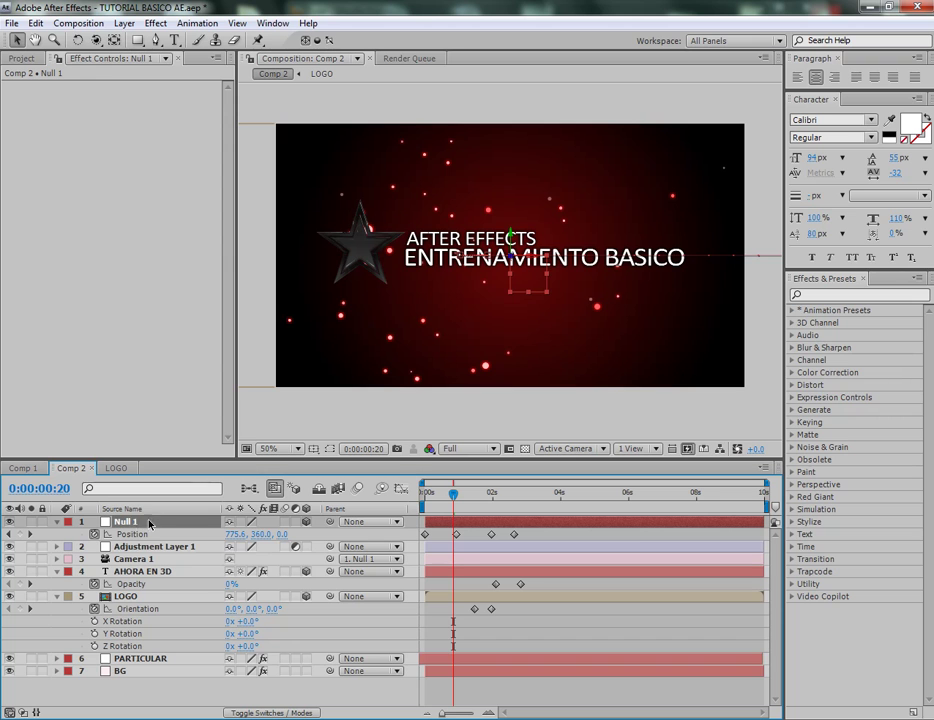
pyautogui.moveTo(107, 549); pyautogui.dragTo(115, 534)
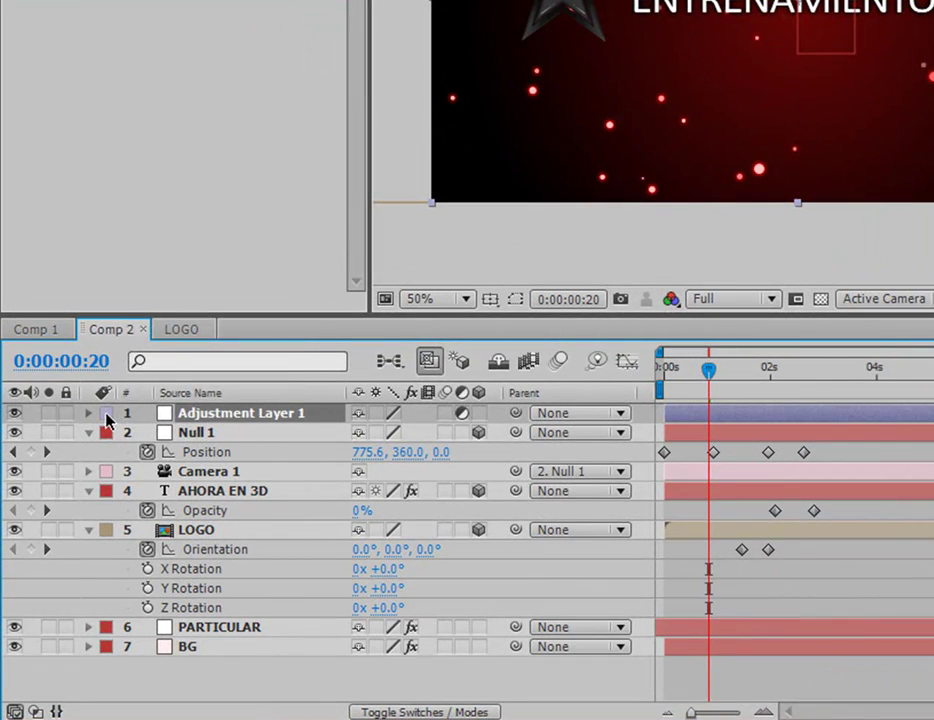
# Change the adjustment layer's label color to Orange and move the current time to 0:00:01:00
pyautogui.click(106, 415)
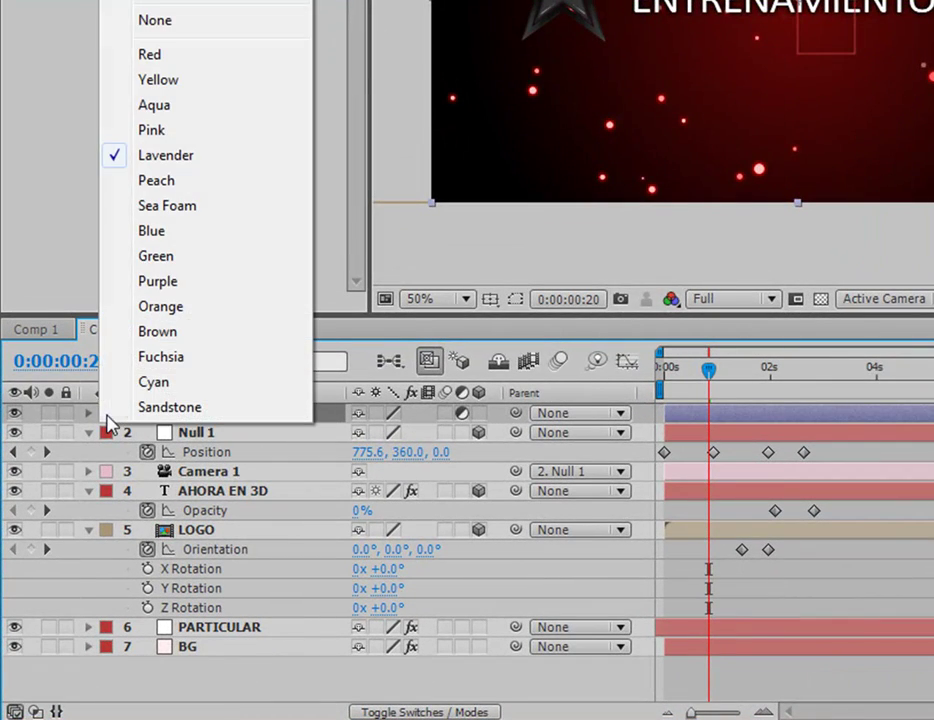
pyautogui.click(182, 307)
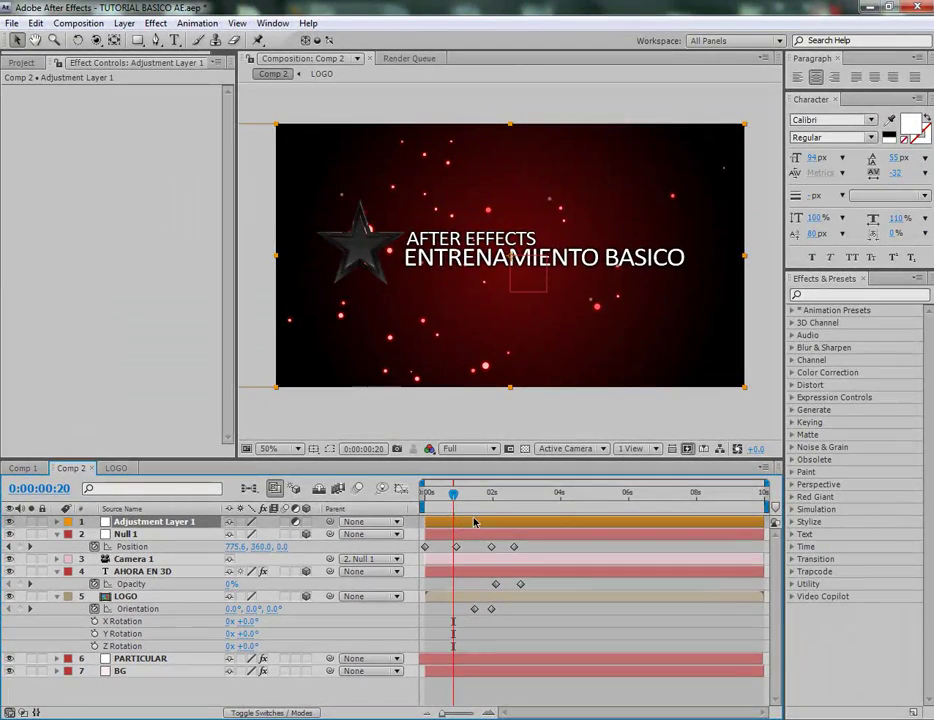
pyautogui.moveTo(455, 505)
pyautogui.mouseDown()
pyautogui.moveTo(480, 497)
pyautogui.moveTo(459, 497)
pyautogui.mouseUp()
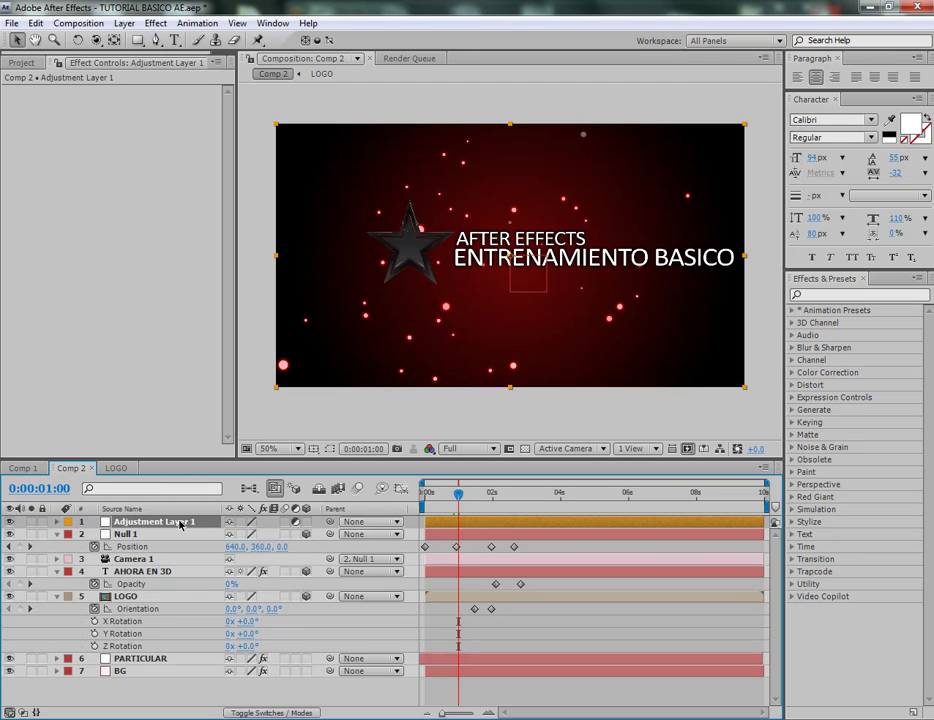
pyautogui.click(124, 23)
pyautogui.moveTo(143, 40)
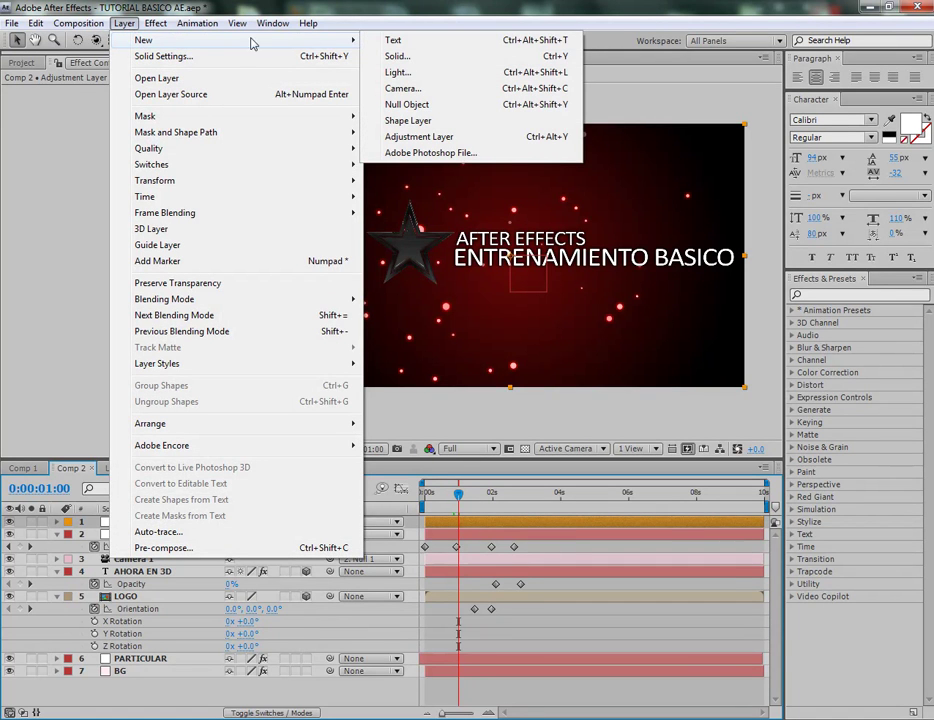
pyautogui.click(62, 391)
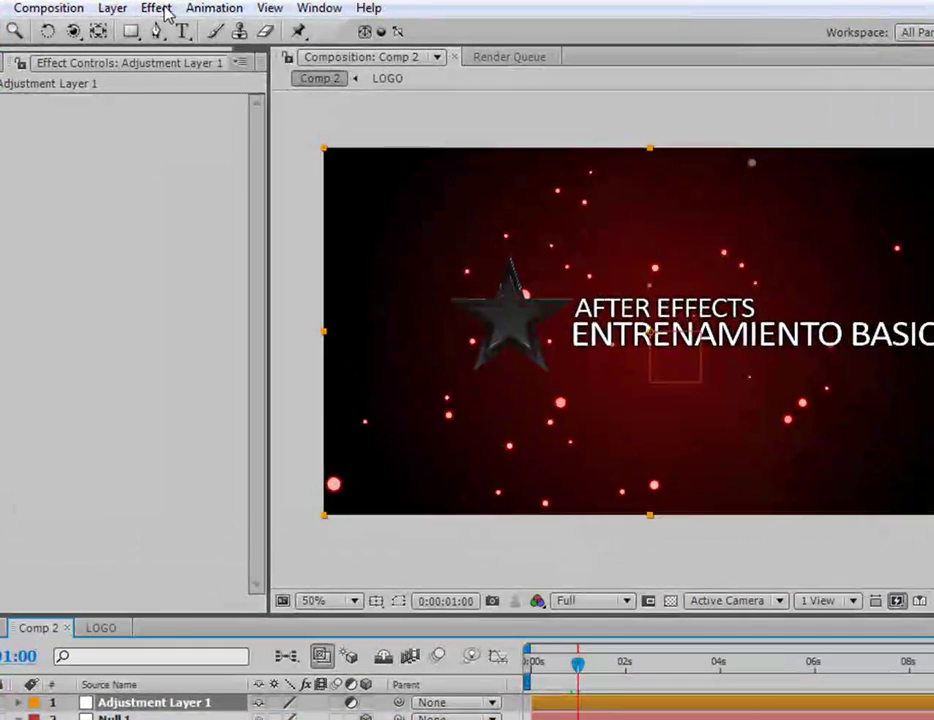
# Apply the Hue/Saturation effect to the adjustment layer, enable Colorize and set Colorize Hue to +243°
pyautogui.click(155, 23)
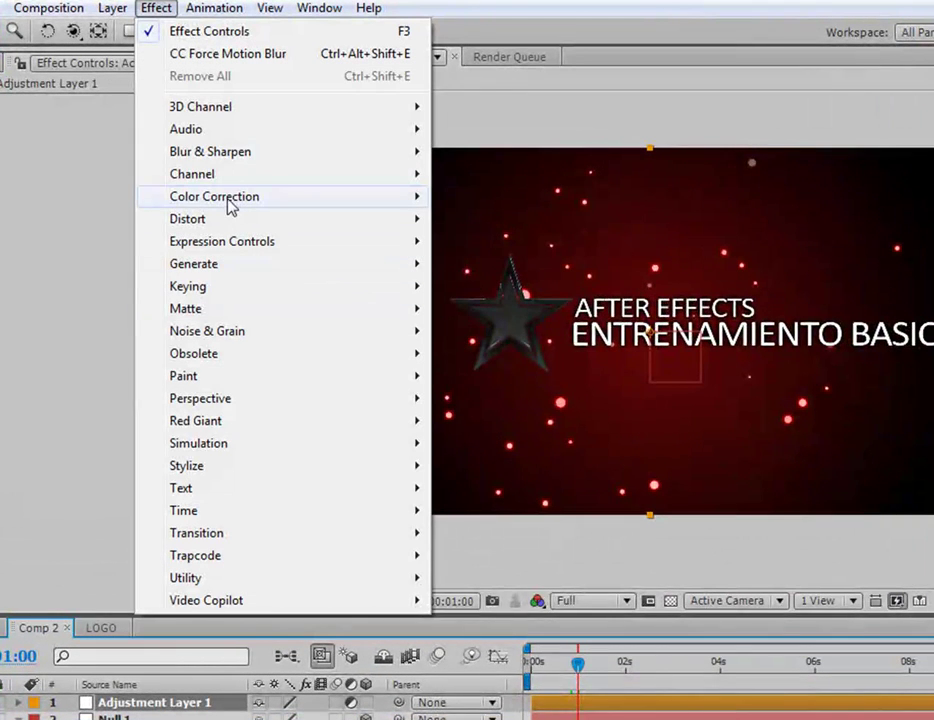
pyautogui.moveTo(229, 200)
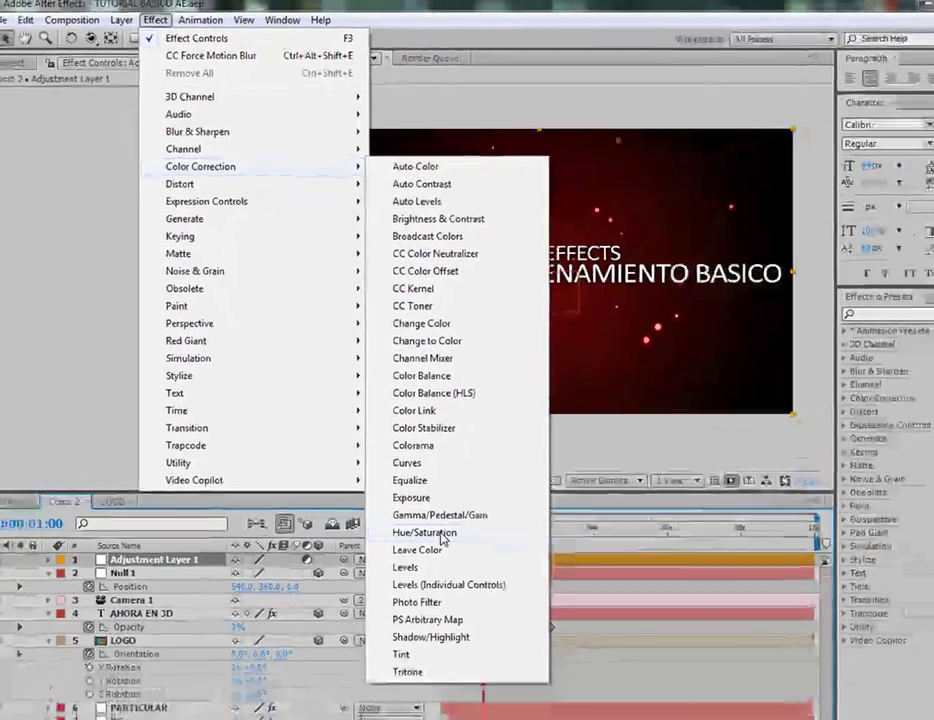
pyautogui.click(441, 534)
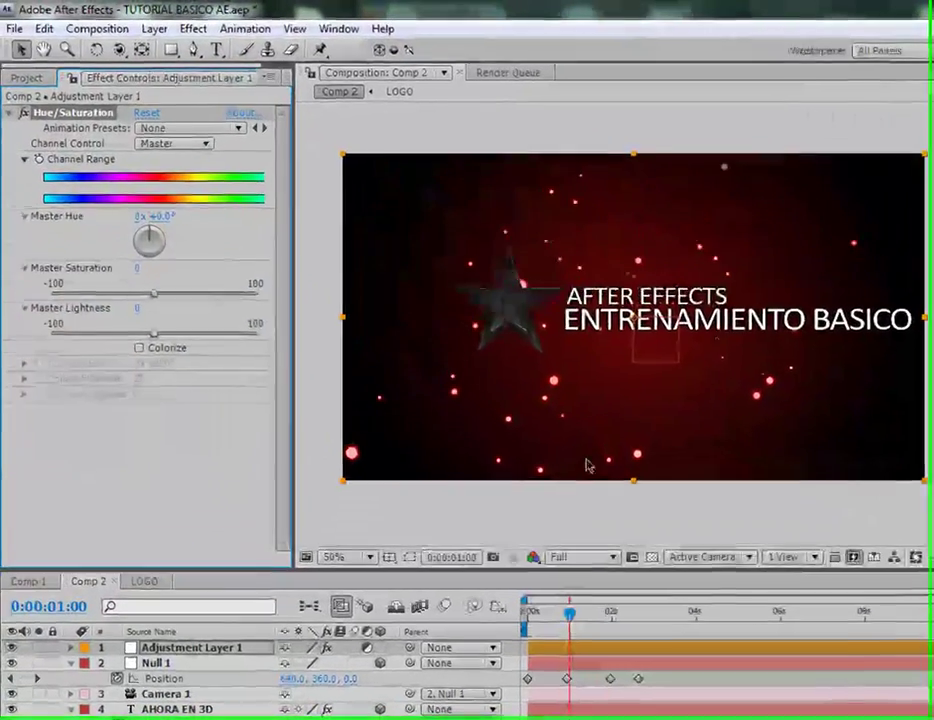
pyautogui.click(121, 302)
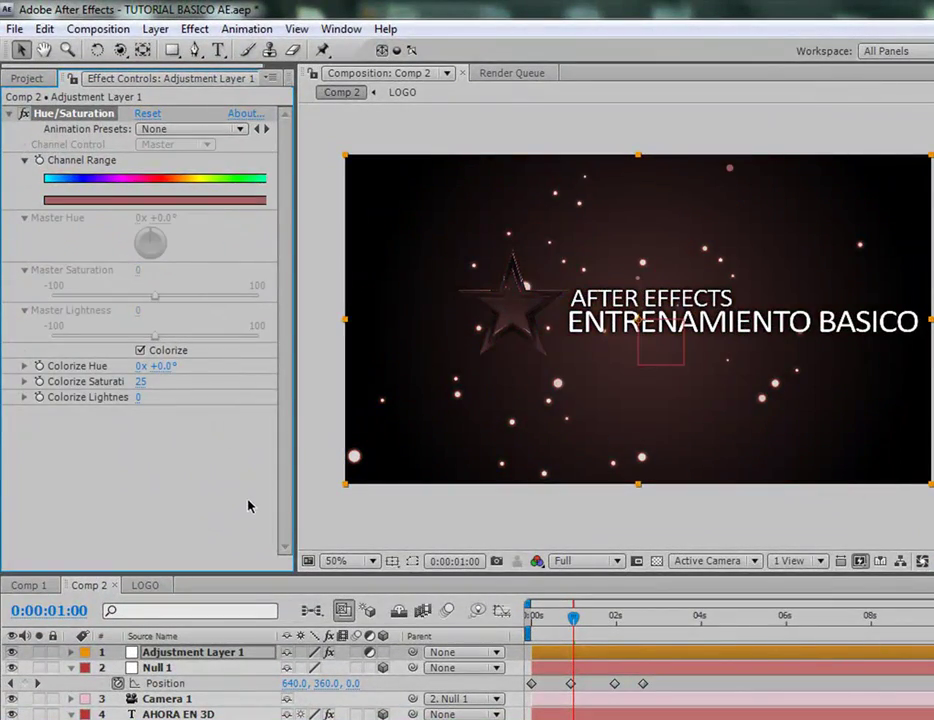
pyautogui.moveTo(160, 367); pyautogui.dragTo(207, 368)
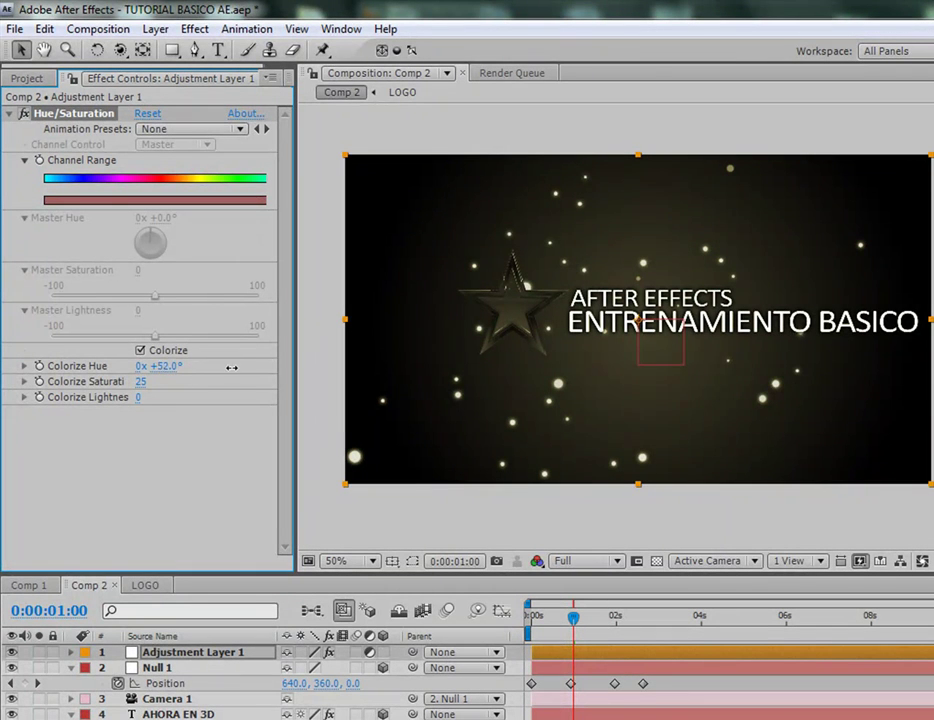
pyautogui.moveTo(160, 367); pyautogui.dragTo(290, 365)
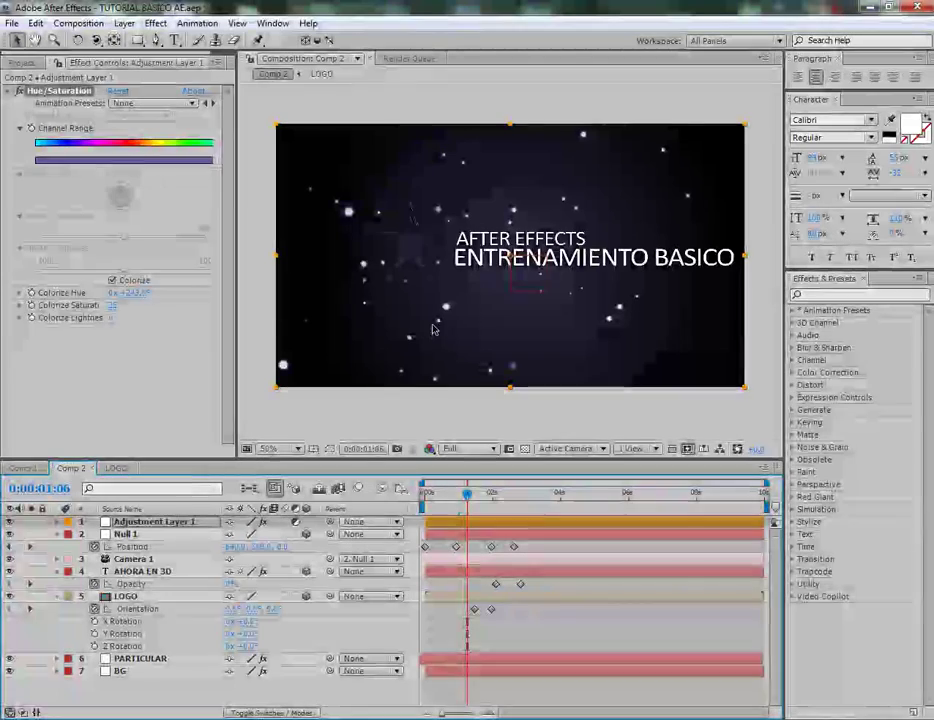
# Preview the colorized composition up to 0:00:01:10, and delete the Hue/Saturation effect from the adjustment layer
pyautogui.moveTo(463, 494); pyautogui.dragTo(441, 494)
pyautogui.click(473, 493)
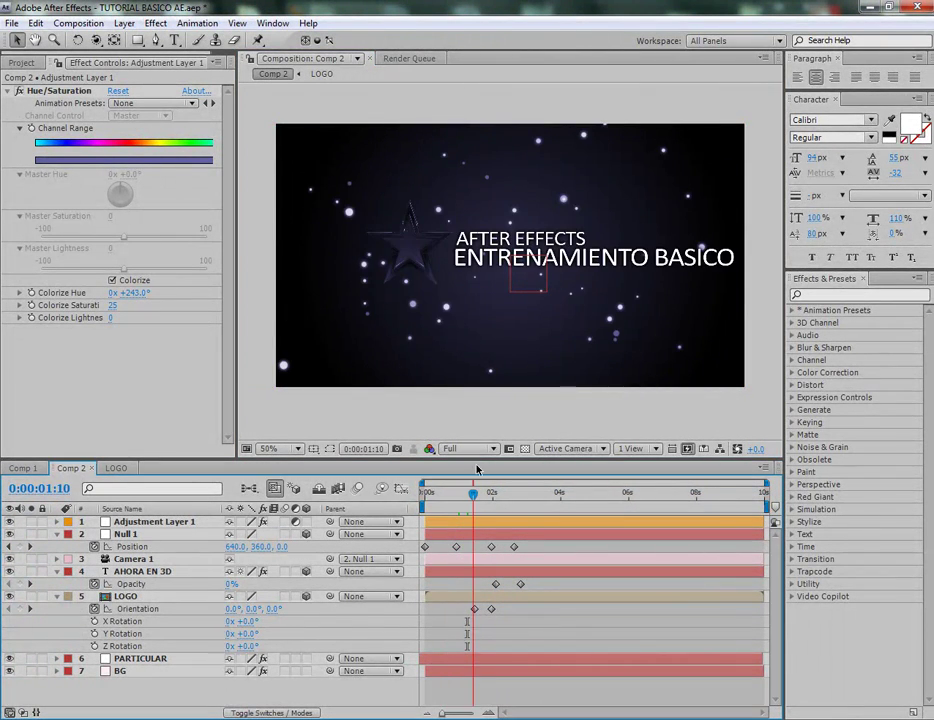
pyautogui.click(151, 523)
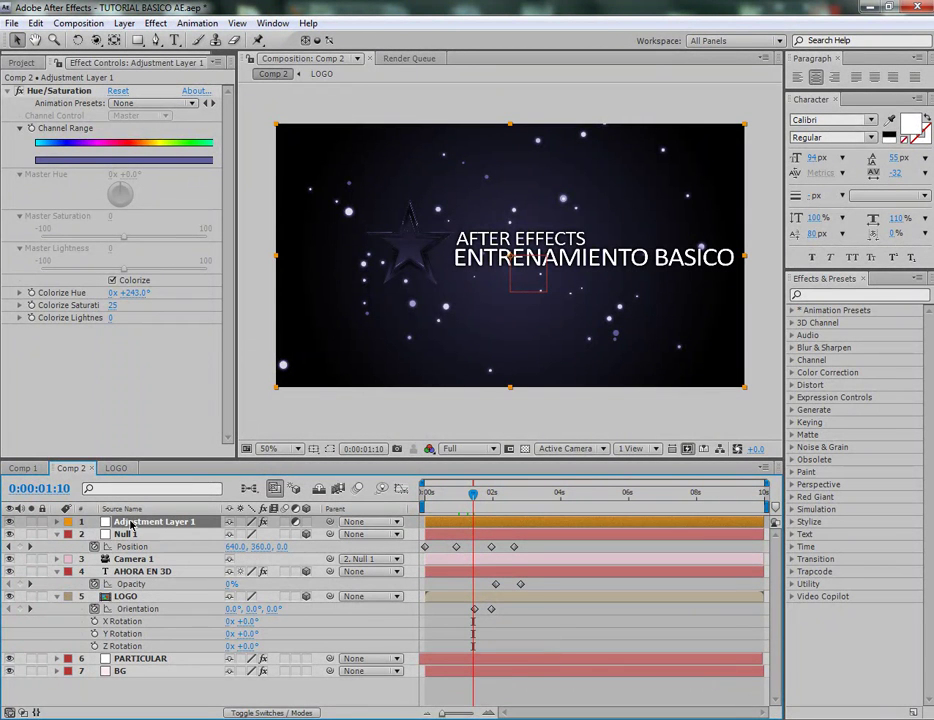
pyautogui.click(58, 91)
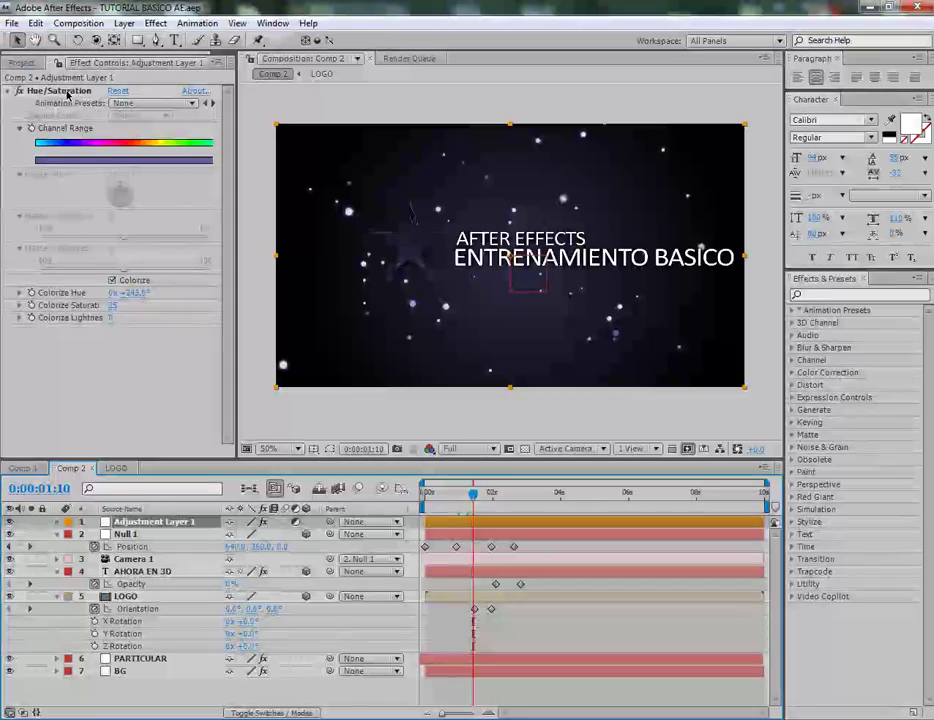
pyautogui.press('Delete')
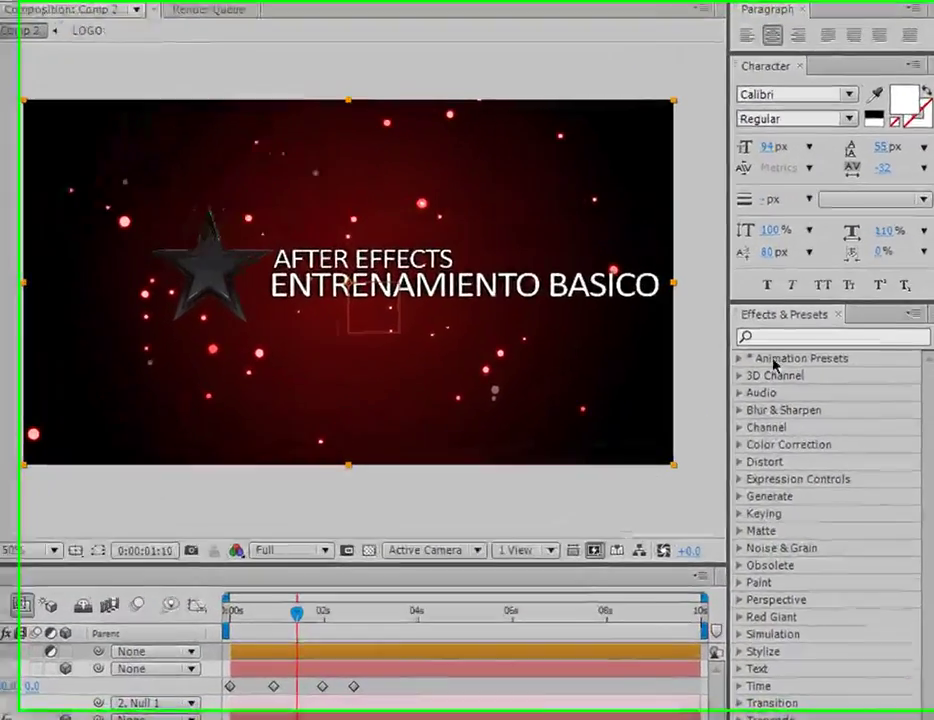
# Search the effects for "force", apply CC Force Motion Blur to the adjustment layer and check the blur at 0:00:00:12
pyautogui.click(828, 294)
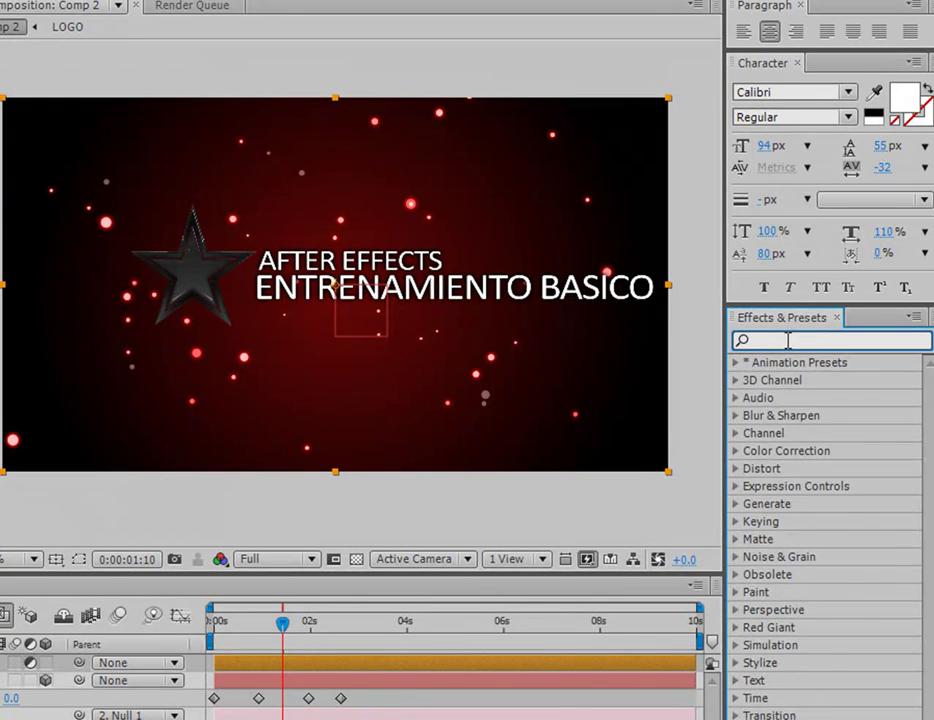
pyautogui.write('force')
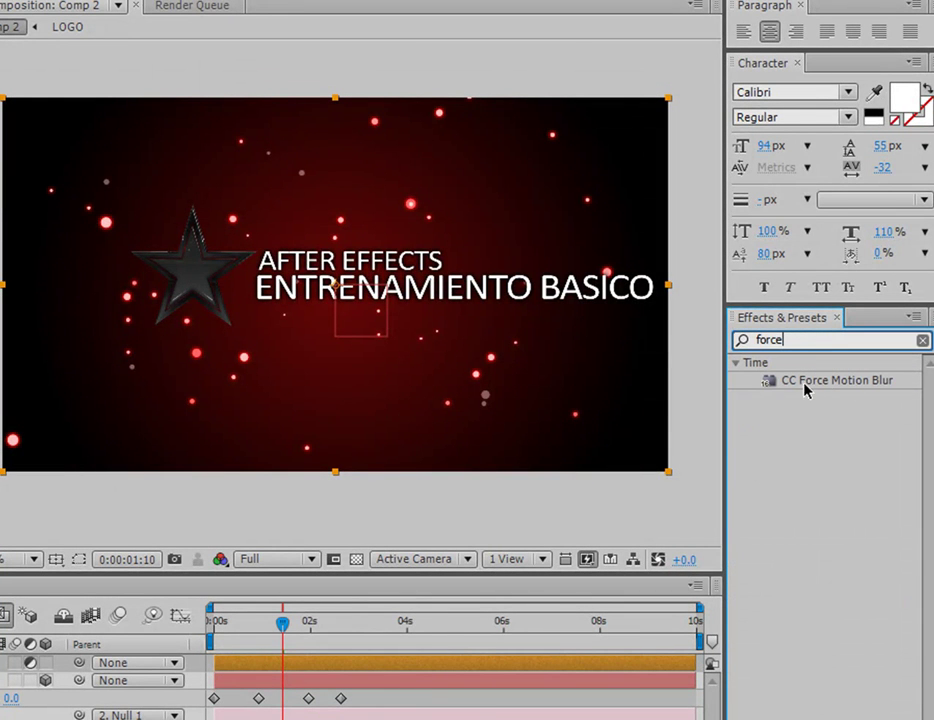
pyautogui.moveTo(823, 383); pyautogui.dragTo(373, 341)
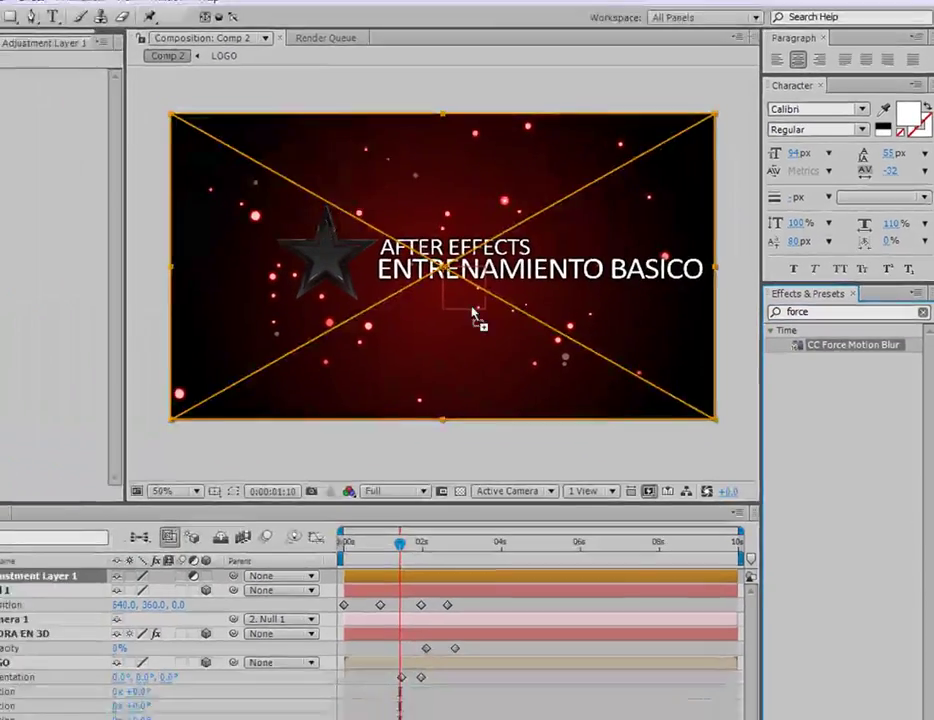
pyautogui.moveTo(473, 313); pyautogui.dragTo(32, 582)
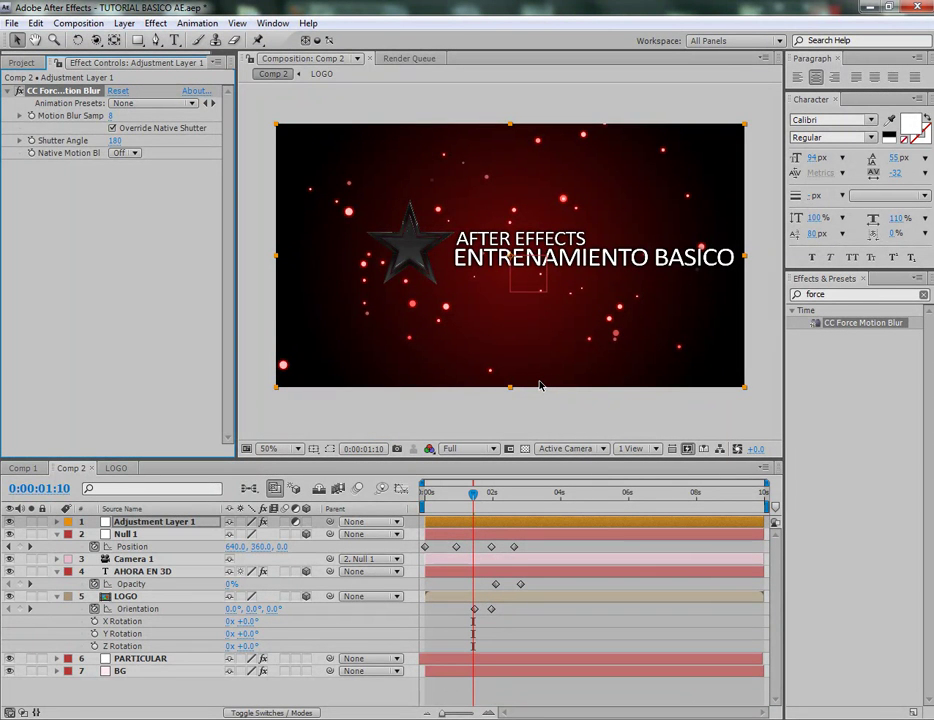
pyautogui.click(441, 492)
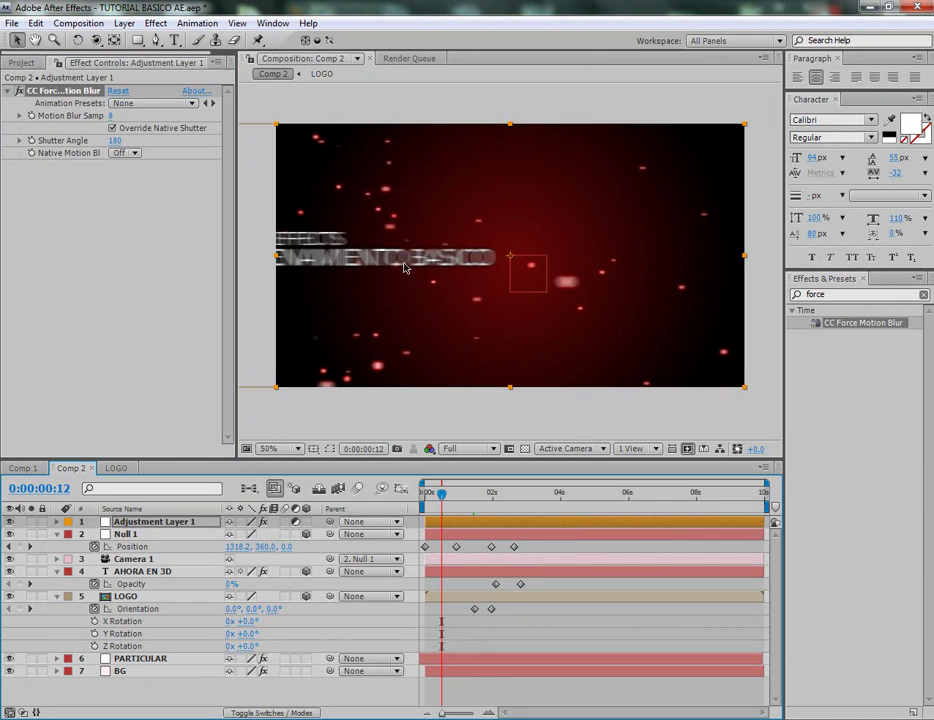
# Compare the logo text with and without the adjustment layer's motion blur at 0:00:00:12
pyautogui.scroll(1, 405, 267)
pyautogui.moveTo(377, 247); pyautogui.dragTo(553, 232)
pyautogui.scroll(-1, 478, 287)
pyautogui.moveTo(516, 270); pyautogui.dragTo(482, 280)
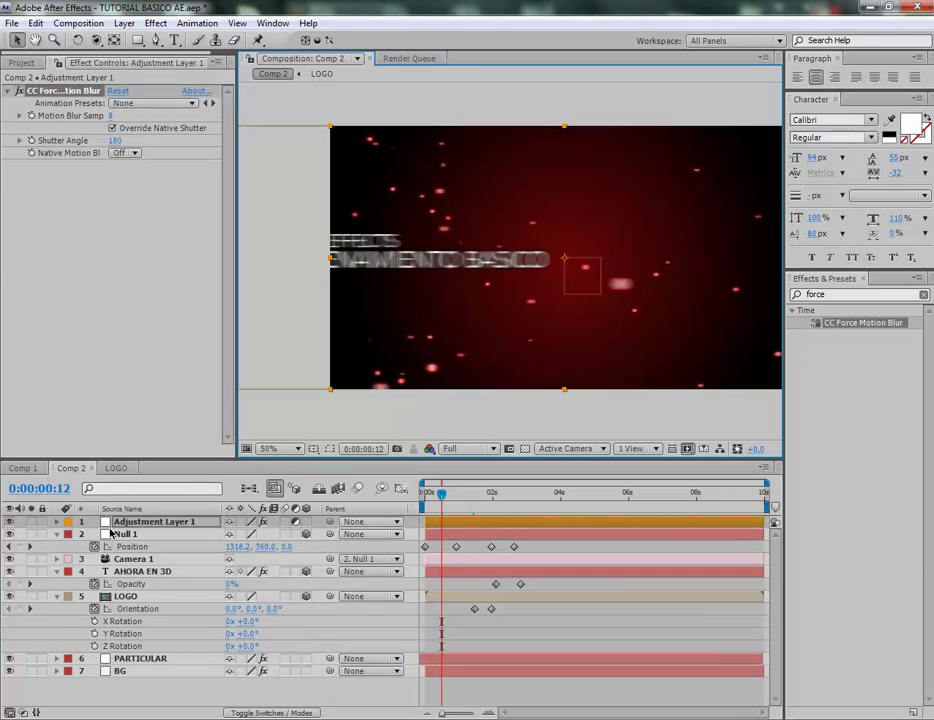
pyautogui.click(10, 522)
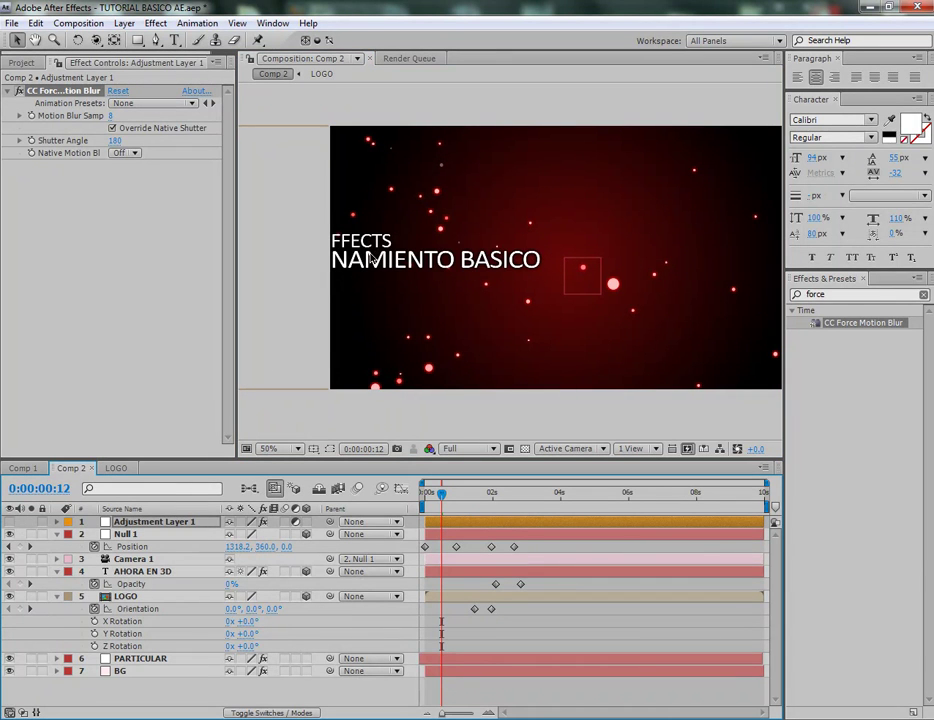
pyautogui.click(10, 522)
# Examine the motion blur at 0:00:00:16 and 0:00:00:13, inspecting the logo text at 100% magnification
pyautogui.moveTo(442, 500); pyautogui.dragTo(447, 500)
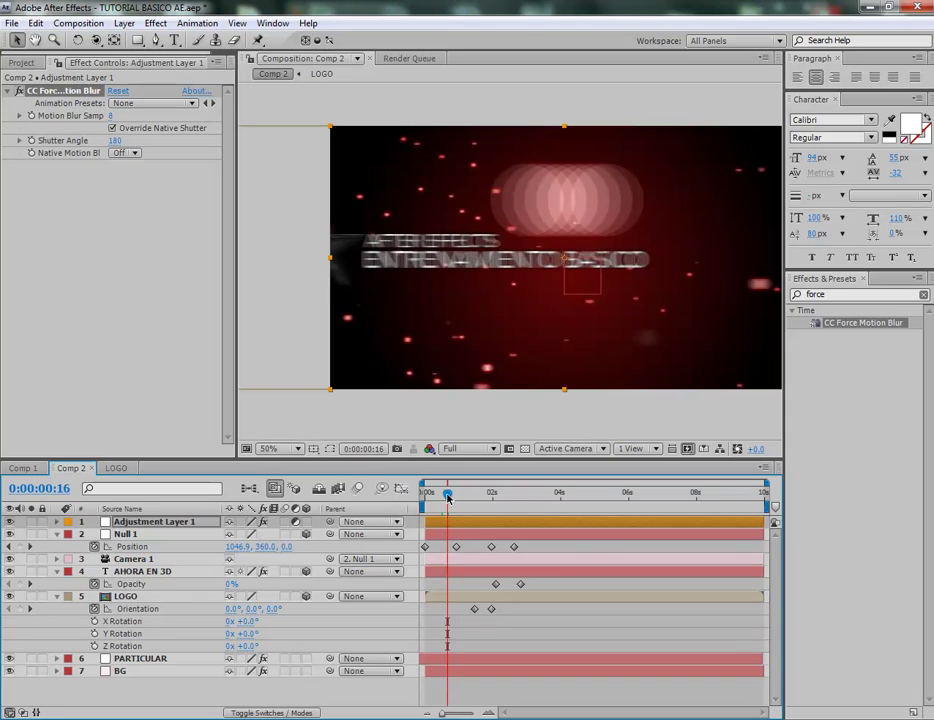
pyautogui.moveTo(447, 497)
pyautogui.mouseDown()
pyautogui.moveTo(456, 497)
pyautogui.moveTo(447, 497)
pyautogui.mouseUp()
pyautogui.moveTo(447, 495); pyautogui.dragTo(443, 495)
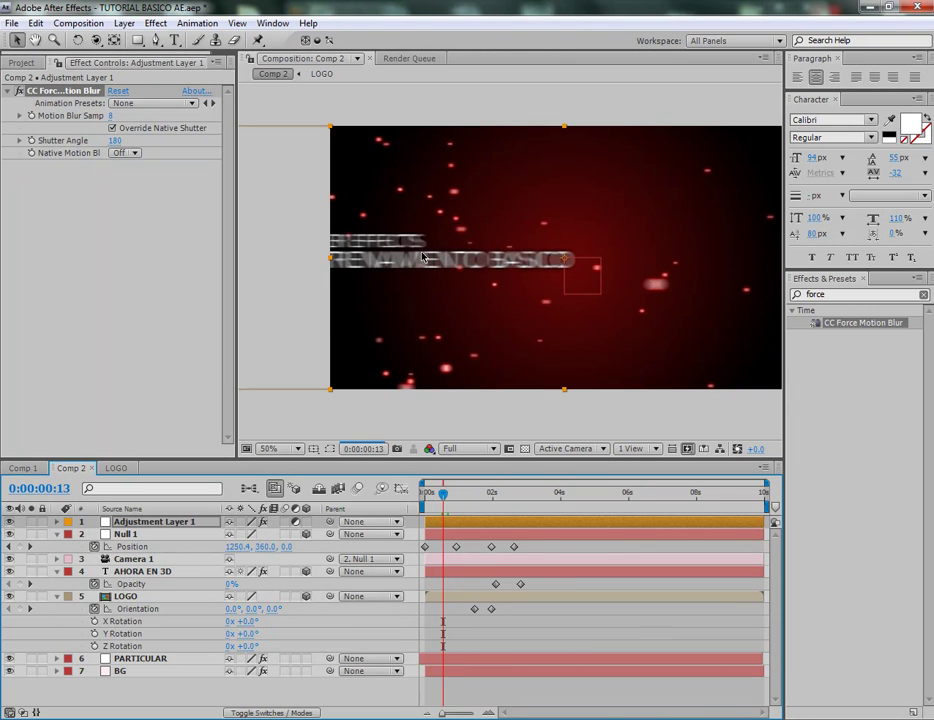
pyautogui.scroll(2, 423, 258)
pyautogui.press('h')
pyautogui.moveTo(375, 288); pyautogui.dragTo(494, 292)
pyautogui.click(16, 40)
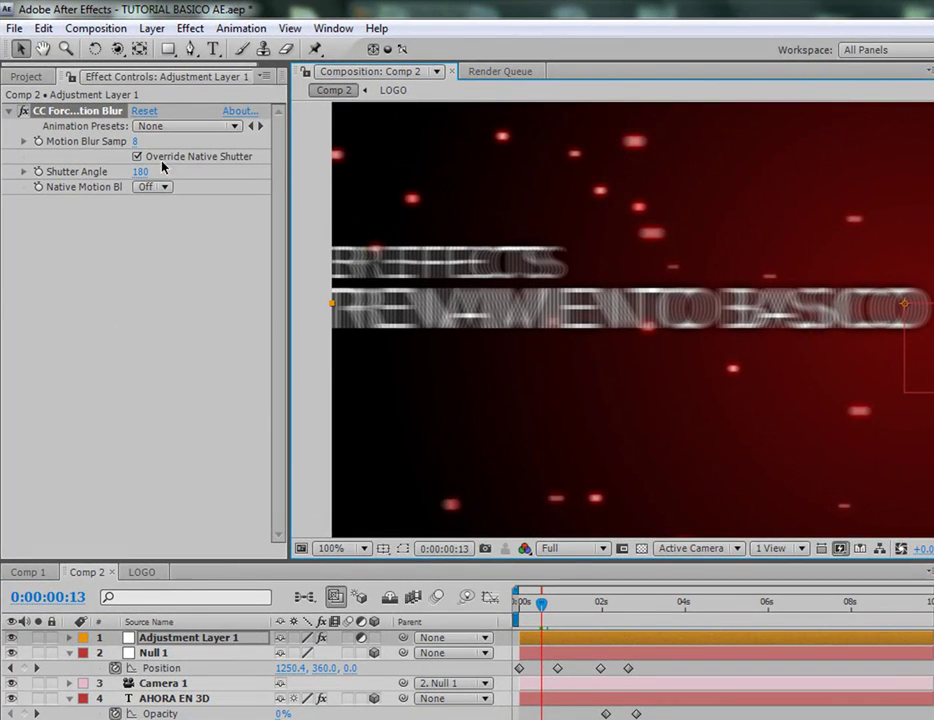
# Set the CC Force Motion Blur Shutter Angle to 284 and Motion Blur Samples to 16
pyautogui.moveTo(141, 171); pyautogui.dragTo(236, 171)
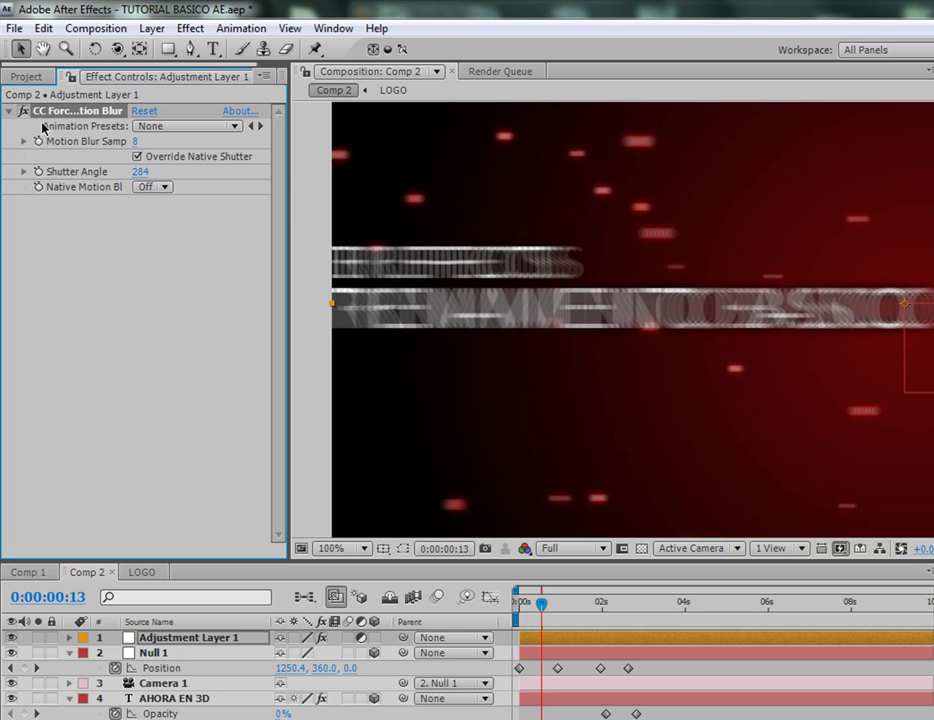
pyautogui.moveTo(289, 171)
pyautogui.mouseDown()
pyautogui.moveTo(350, 167)
pyautogui.moveTo(280, 172)
pyautogui.mouseUp()
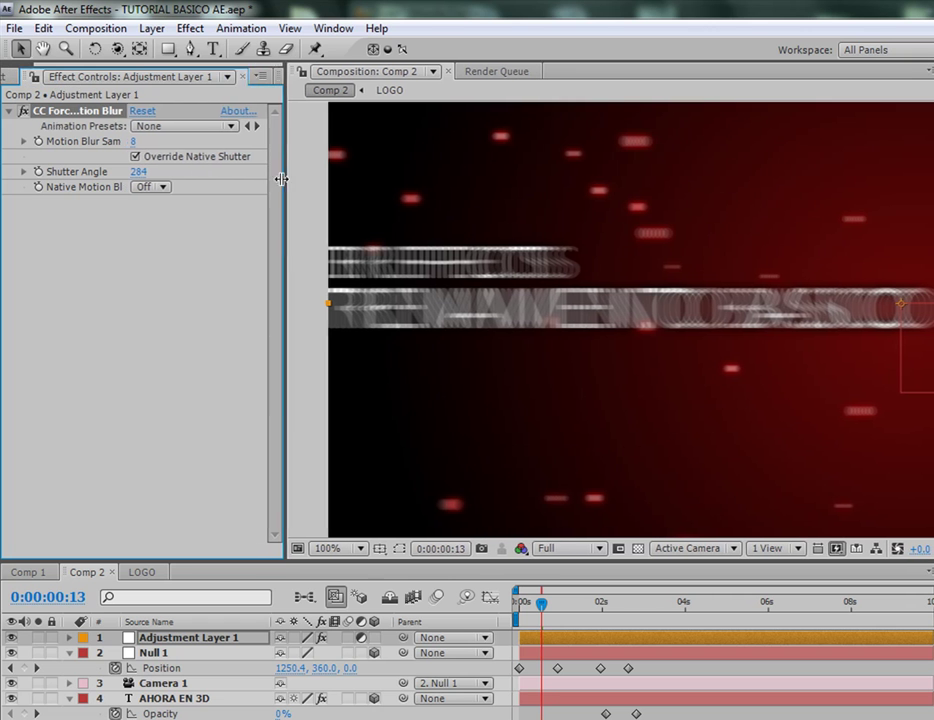
pyautogui.click(143, 142)
pyautogui.write('16')
pyautogui.press('Return')
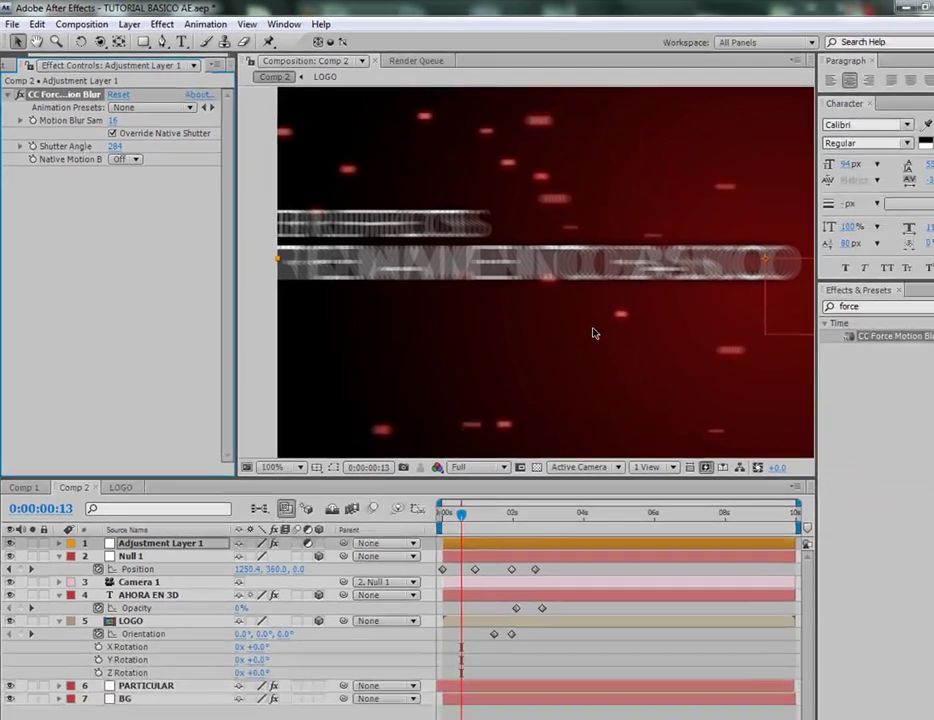
# Compare the rotating logo with and without the adjustment layer's blur between 0:00:01:12 and 0:00:01:15
pyautogui.scroll(-1, 582, 368)
pyautogui.moveTo(582, 267); pyautogui.dragTo(505, 271)
pyautogui.moveTo(443, 493); pyautogui.dragTo(480, 497)
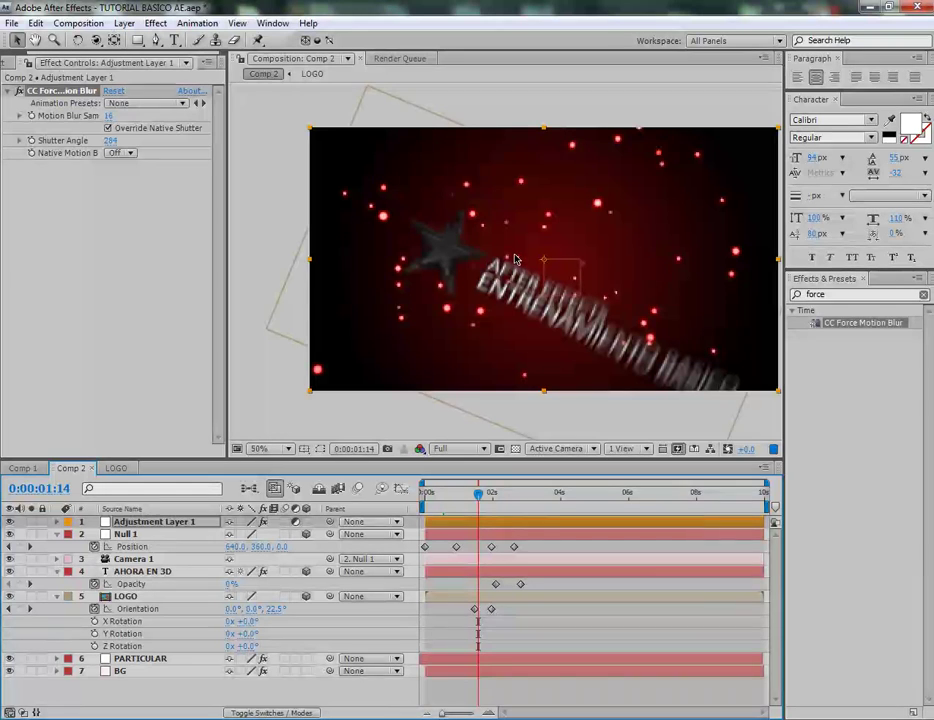
pyautogui.click(9, 522)
pyautogui.moveTo(482, 497)
pyautogui.mouseDown()
pyautogui.moveTo(459, 497)
pyautogui.moveTo(493, 497)
pyautogui.moveTo(440, 497)
pyautogui.moveTo(480, 497)
pyautogui.mouseUp()
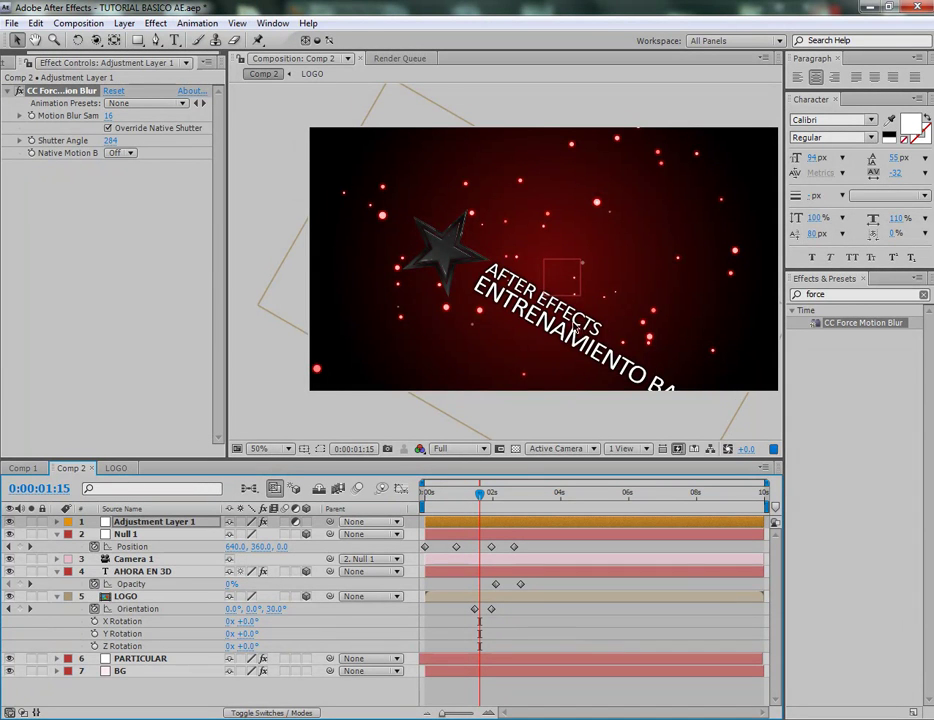
pyautogui.moveTo(480, 499); pyautogui.dragTo(478, 500)
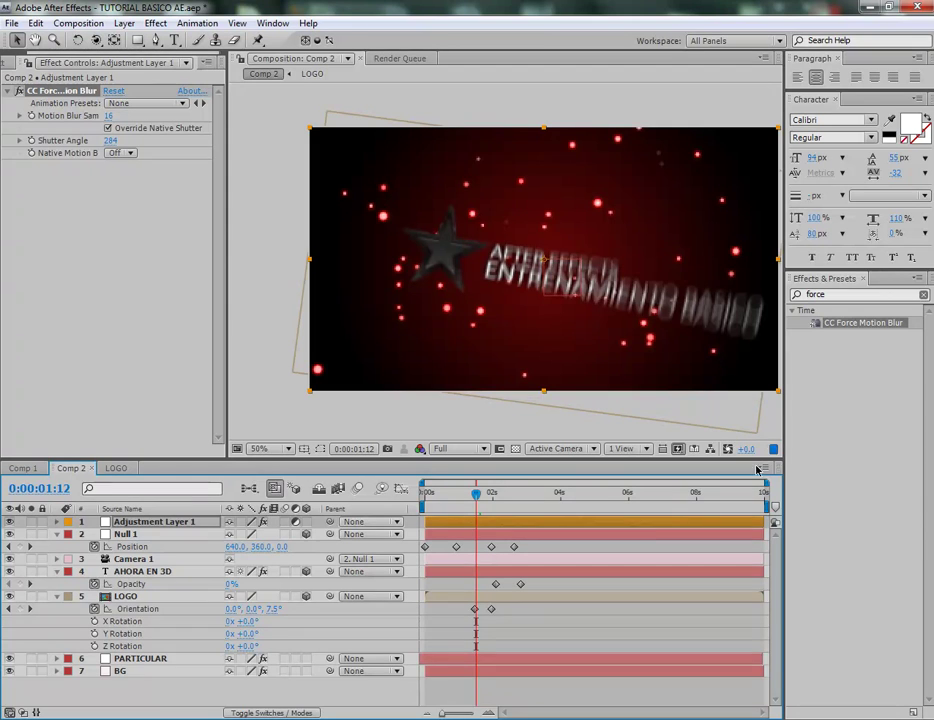
pyautogui.click(9, 522)
# Recheck the blur around 0:00:01:14, then leave the adjustment layer hidden and move the current time to 0:00:03:07
pyautogui.moveTo(478, 495); pyautogui.dragTo(458, 490)
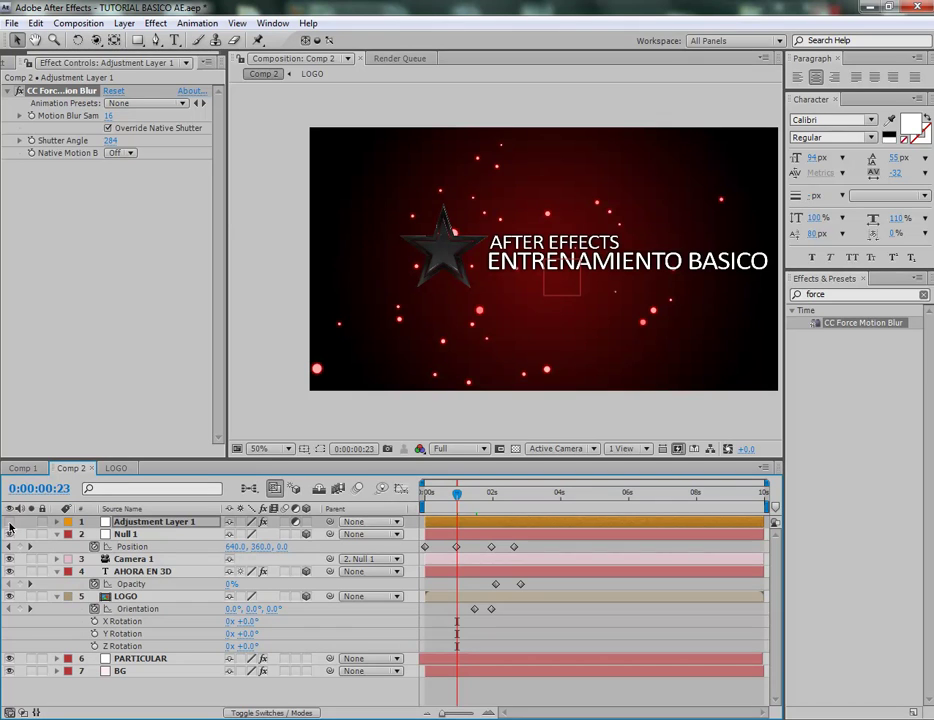
pyautogui.click(463, 493)
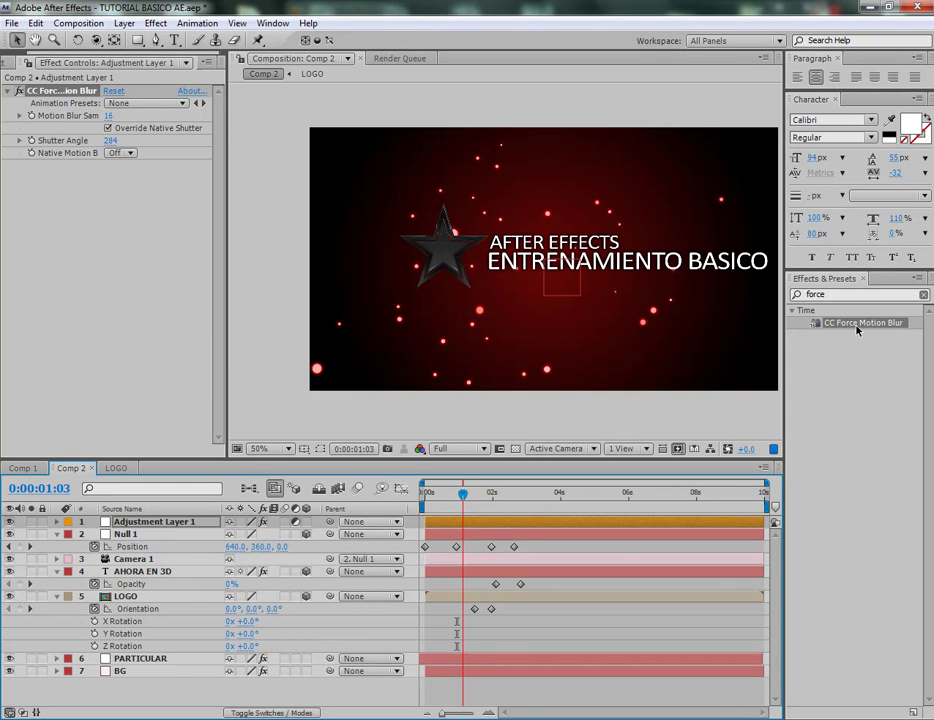
pyautogui.press('space')
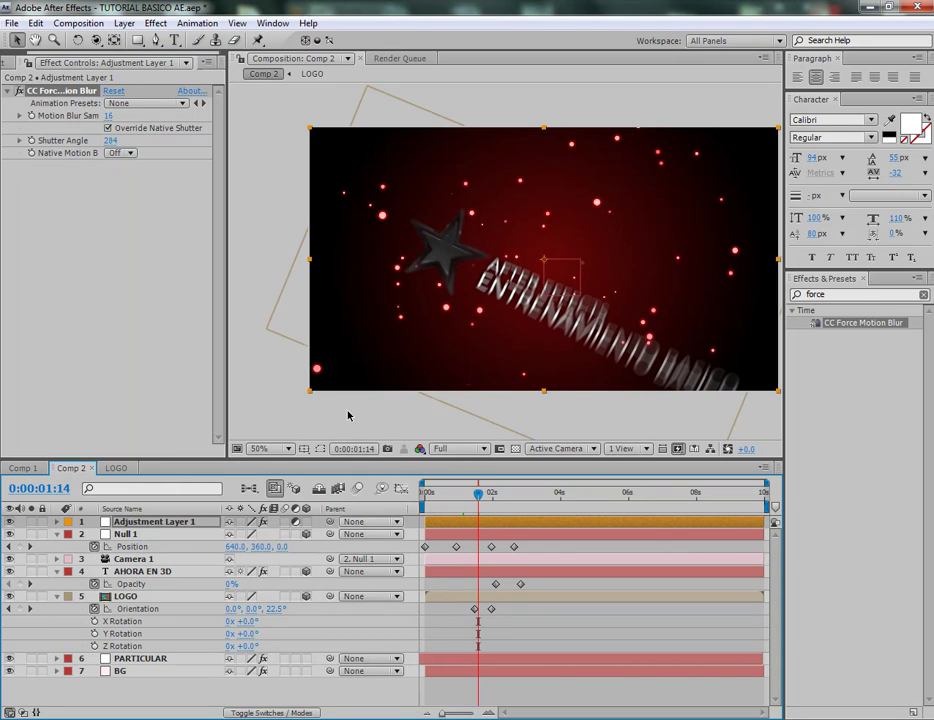
pyautogui.press('h')
pyautogui.moveTo(572, 287); pyautogui.dragTo(527, 290)
pyautogui.press('v')
pyautogui.moveTo(480, 497); pyautogui.dragTo(536, 494)
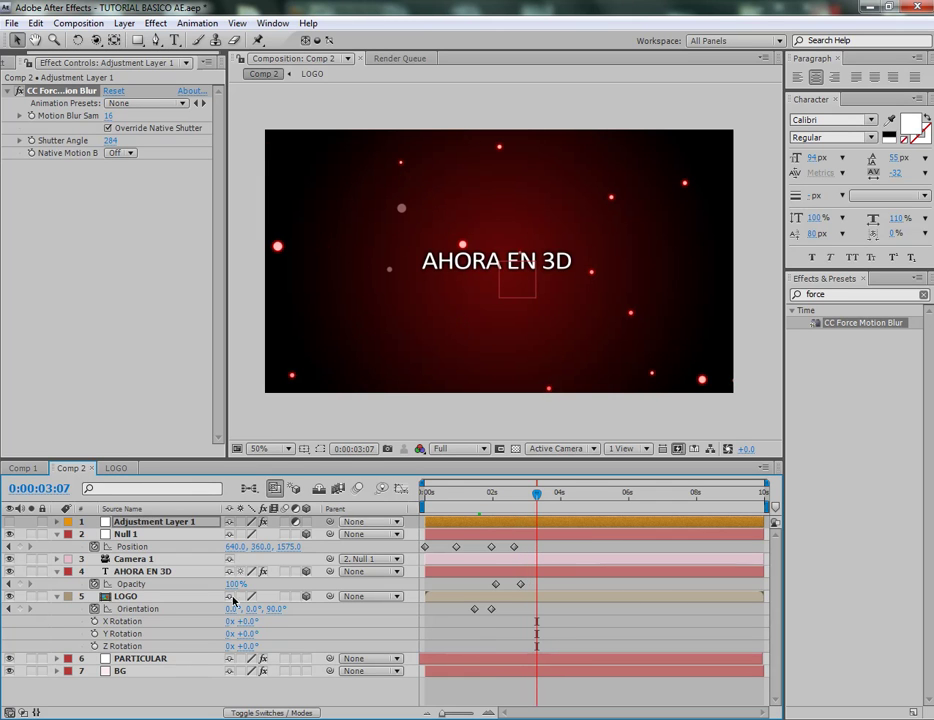
# Collapse the LOGO layer's properties in the timeline and select the Null 1 layer
pyautogui.click(126, 596)
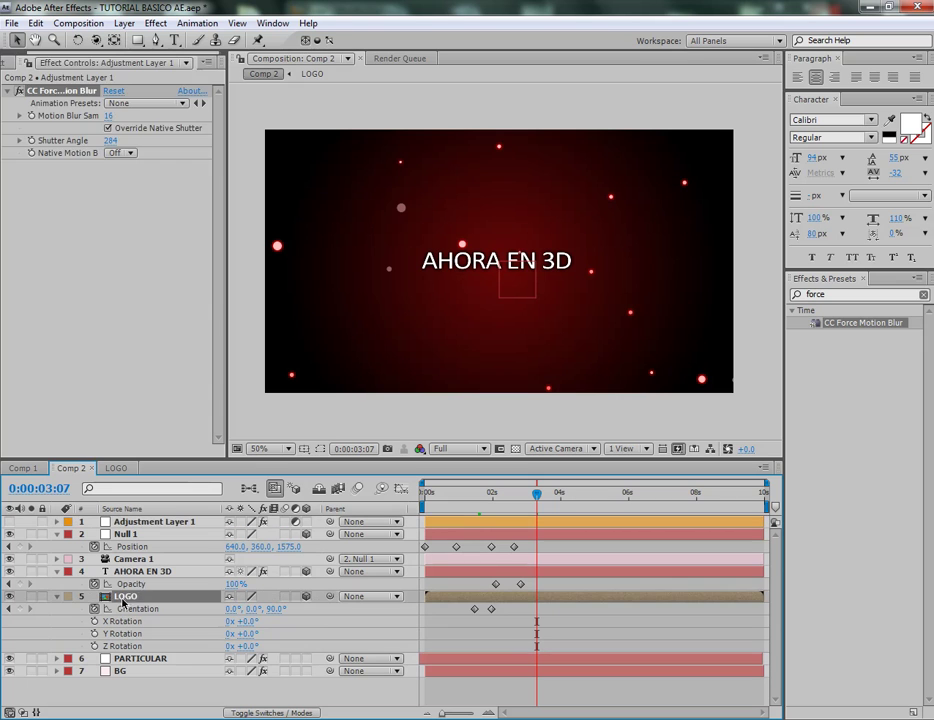
pyautogui.click(56, 596)
pyautogui.click(143, 537)
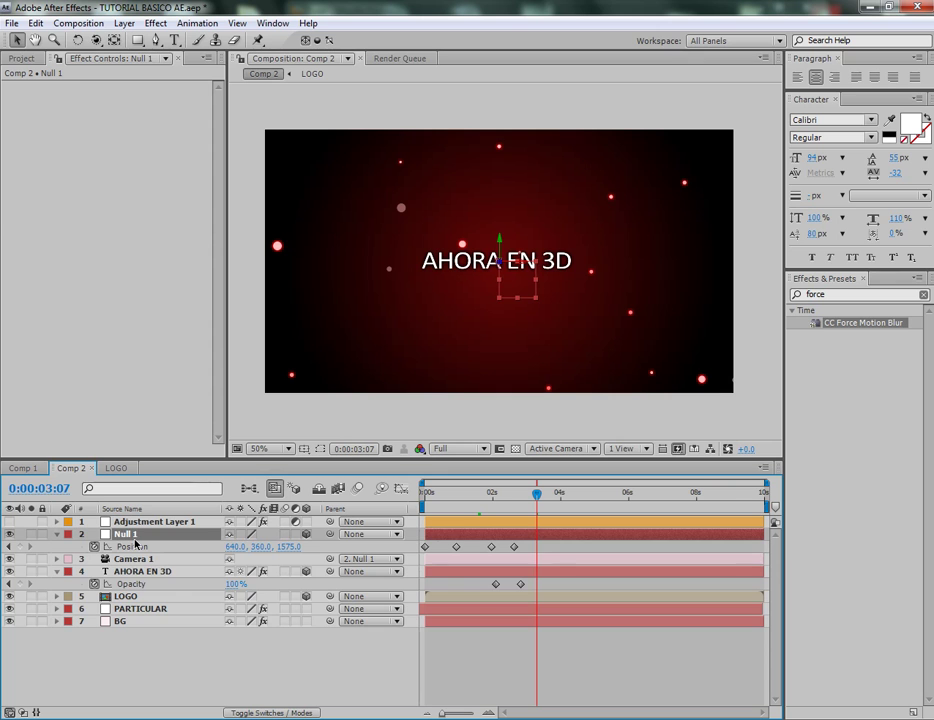
# Show the Position and rotation properties of the AHORA EN 3D text layer and examine its Orientation
pyautogui.click(139, 572)
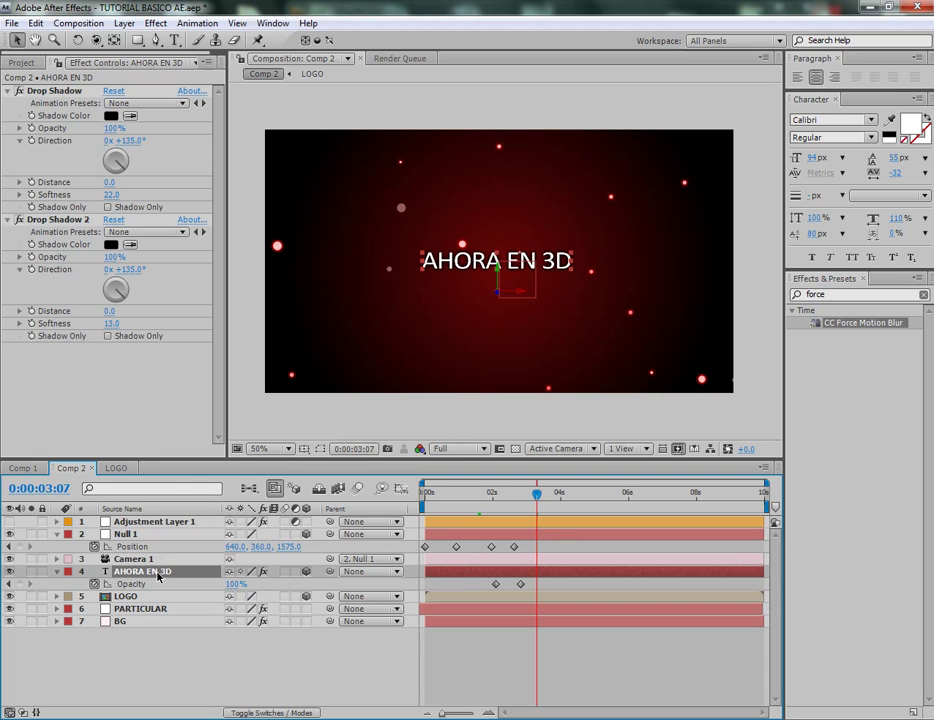
pyautogui.press('p')
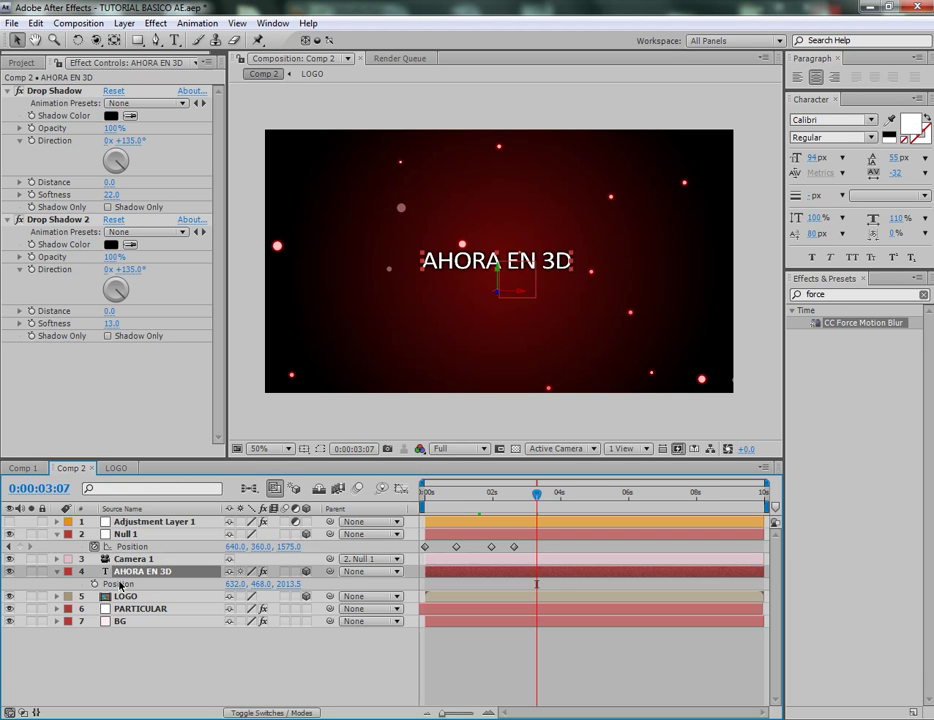
pyautogui.hotkey('shift', 'r')
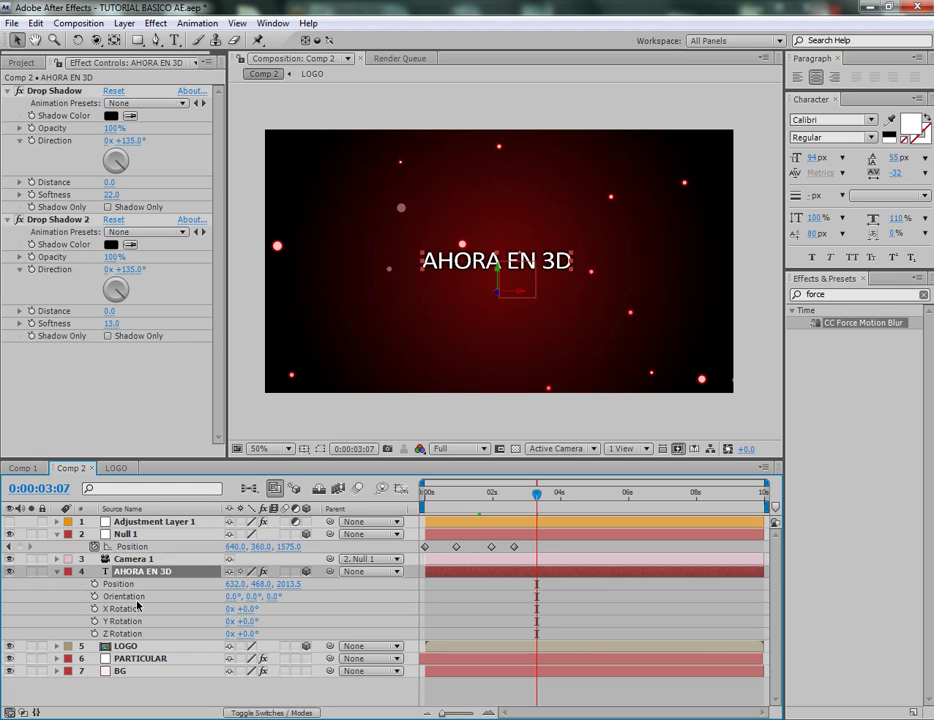
pyautogui.click(121, 596)
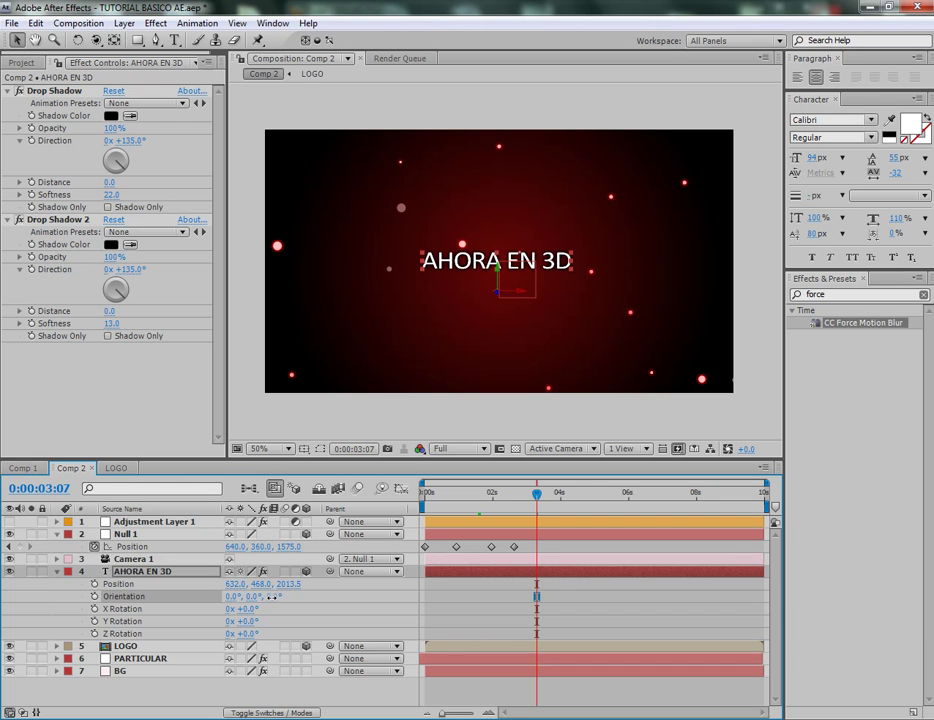
pyautogui.moveTo(279, 596)
pyautogui.mouseDown()
pyautogui.moveTo(315, 596)
pyautogui.moveTo(273, 596)
pyautogui.mouseUp()
# Collapse the AHORA EN 3D layer and show Null 1's rotation properties alongside its Position
pyautogui.click(131, 536)
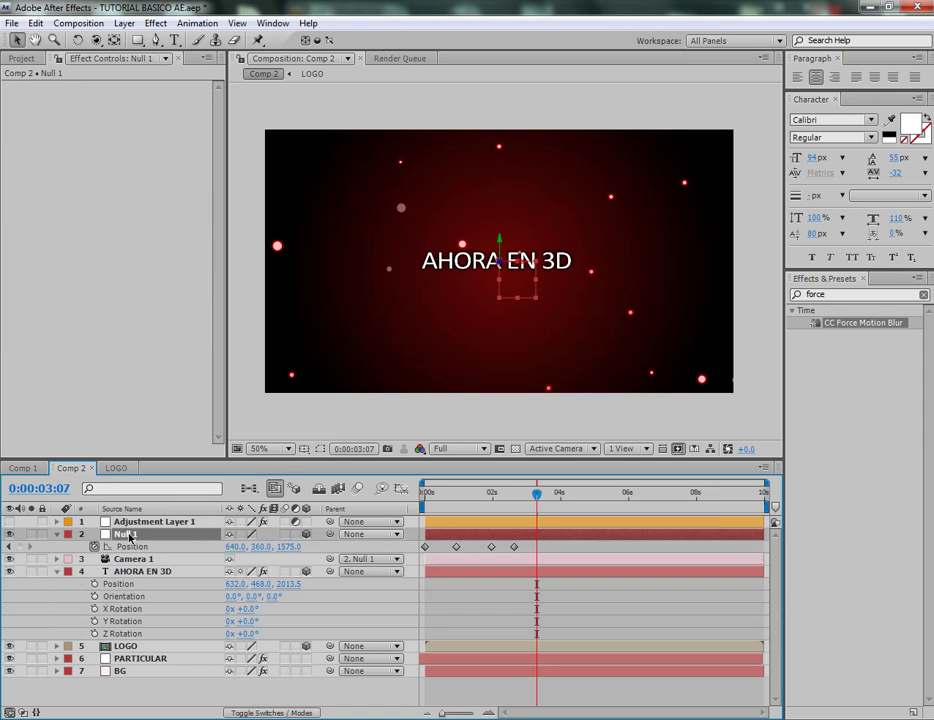
pyautogui.click(57, 572)
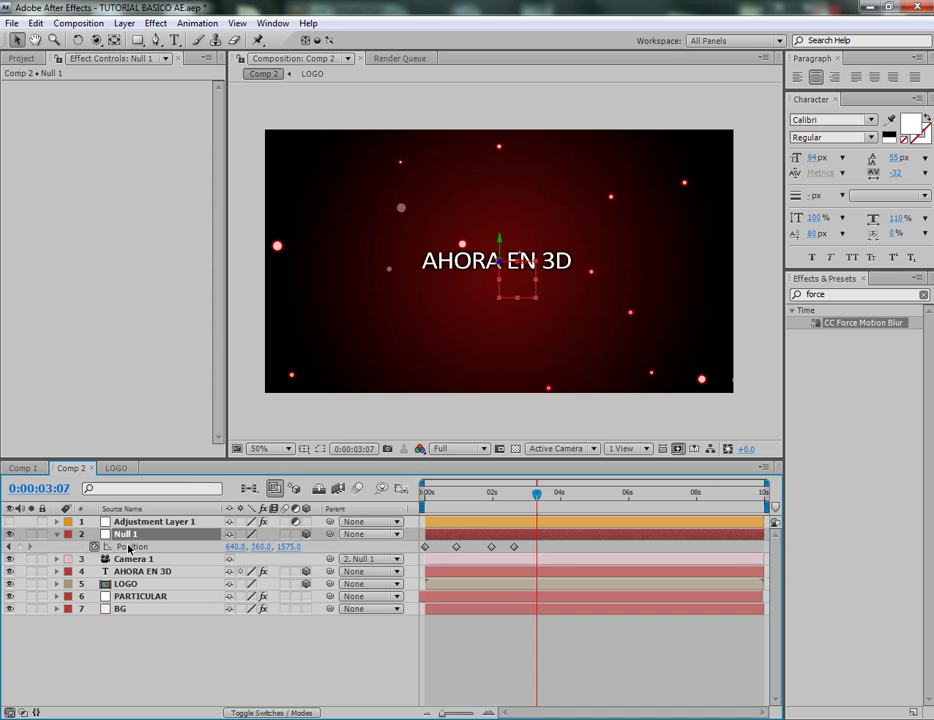
pyautogui.hotkey('shift', 'r')
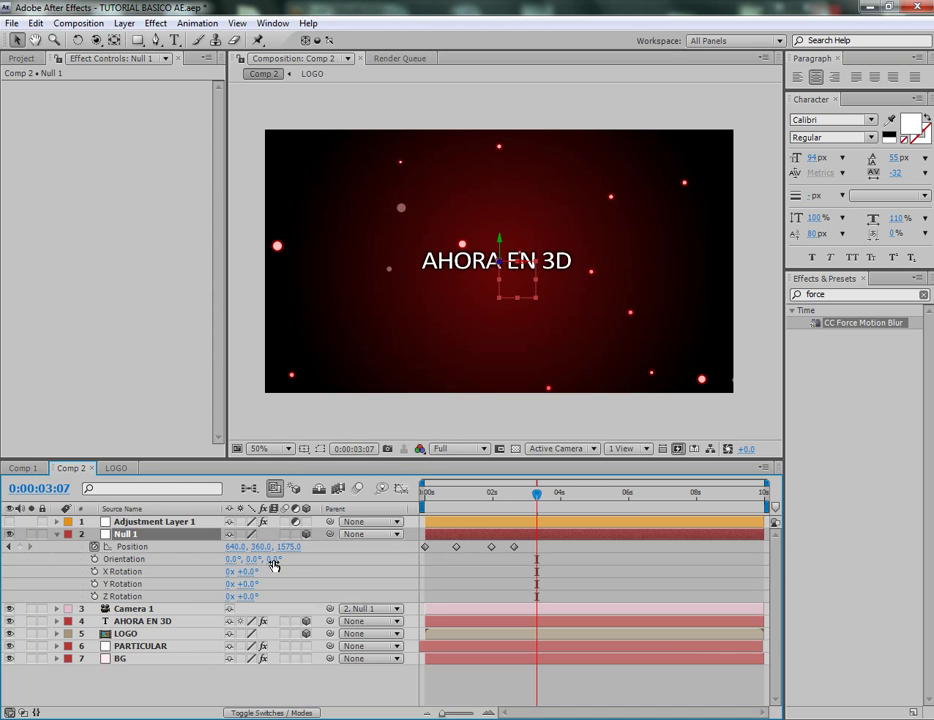
# Try changing Null 1's Orientation on the Z and Y axes at 0:00:03:07, undoing each change
pyautogui.moveTo(272, 559); pyautogui.dragTo(331, 562)
pyautogui.hotkey('ctrl', 'z')
pyautogui.moveTo(251, 560); pyautogui.dragTo(411, 580)
pyautogui.hotkey('ctrl', 'z')
pyautogui.moveTo(257, 559); pyautogui.dragTo(489, 564)
pyautogui.hotkey('ctrl', 'z')
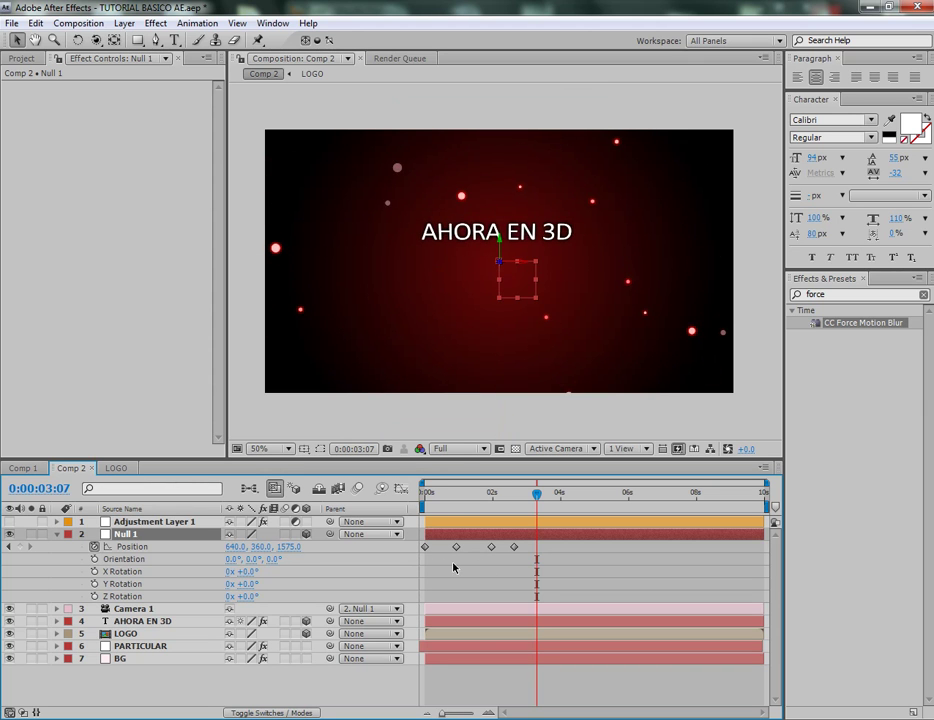
# Add an Orientation keyframe to Null 1 at 0:00:02:15 and move the current time to 0:00:03:07
pyautogui.moveTo(538, 497); pyautogui.dragTo(514, 500)
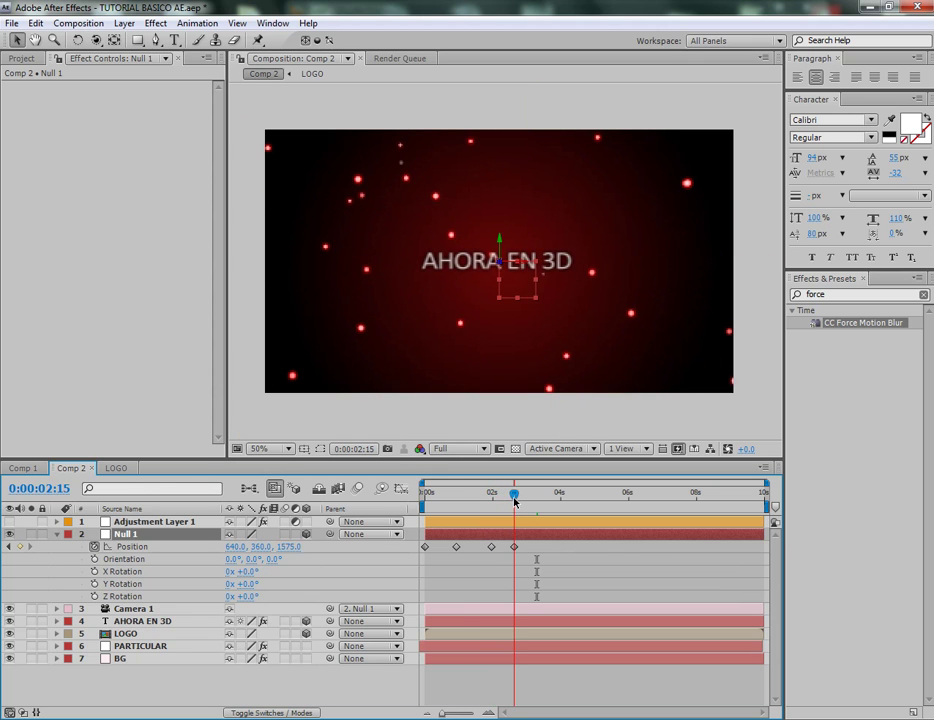
pyautogui.click(95, 559)
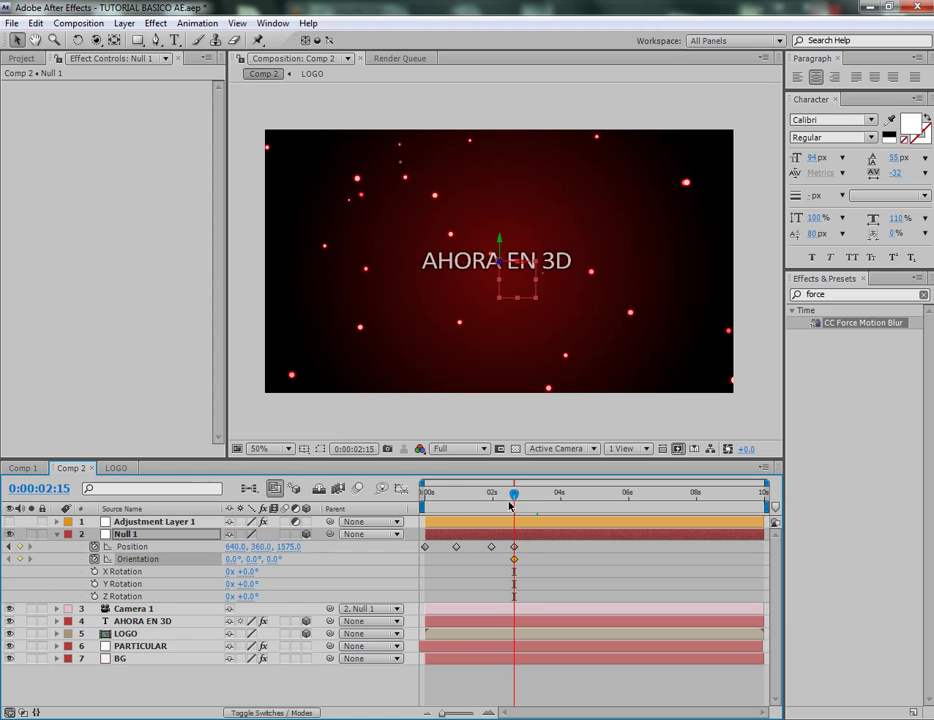
pyautogui.moveTo(514, 496); pyautogui.dragTo(536, 499)
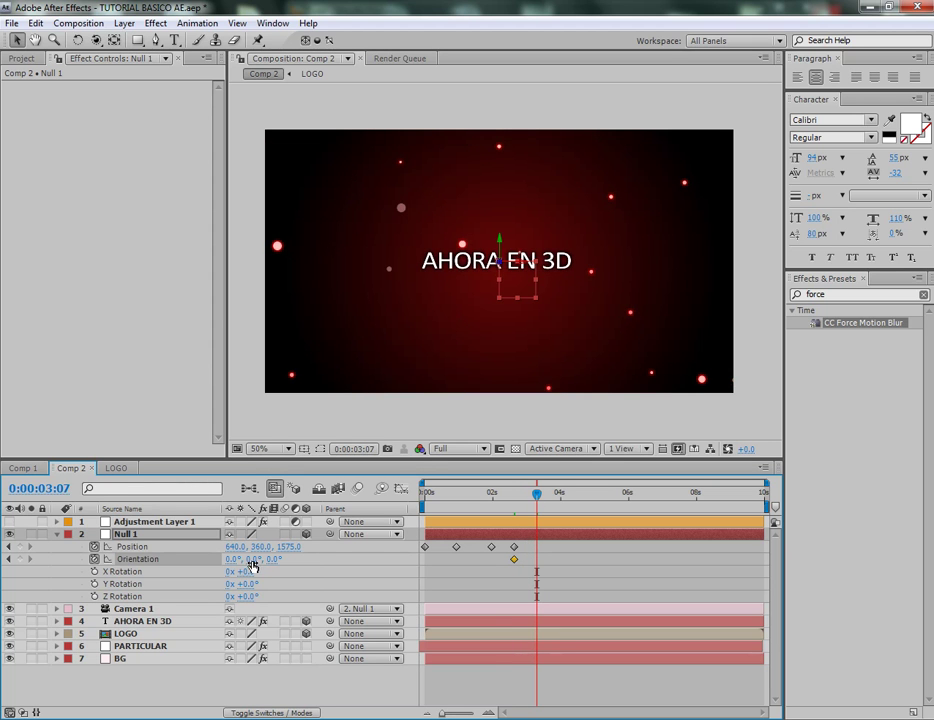
# Try rotating Null 1 with its Y Orientation value, and undo the change
pyautogui.moveTo(252, 566); pyautogui.dragTo(333, 578)
pyautogui.hotkey('ctrl', 'z')
# Switch the composition to the Top view at 12.5% magnification, framing the null's path and the AHORA EN 3D text
pyautogui.click(560, 449)
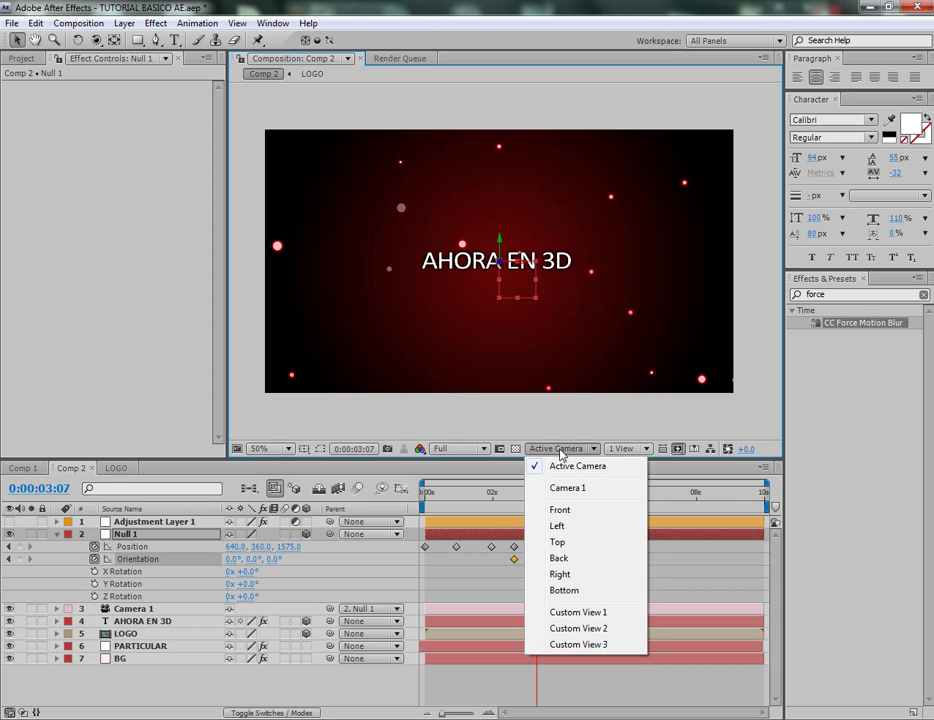
pyautogui.click(573, 546)
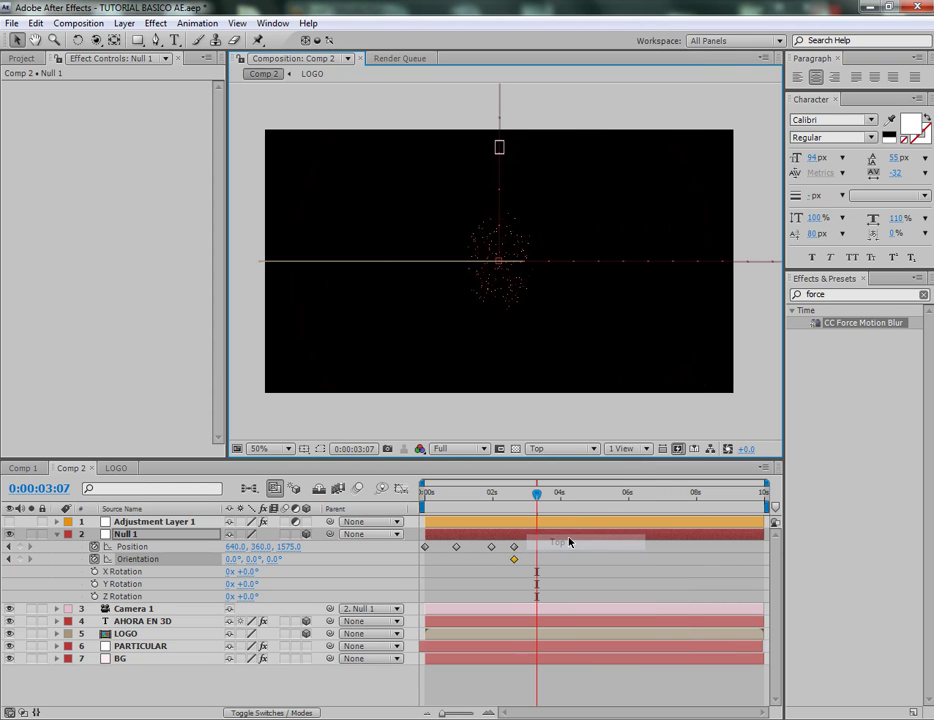
pyautogui.press(',')
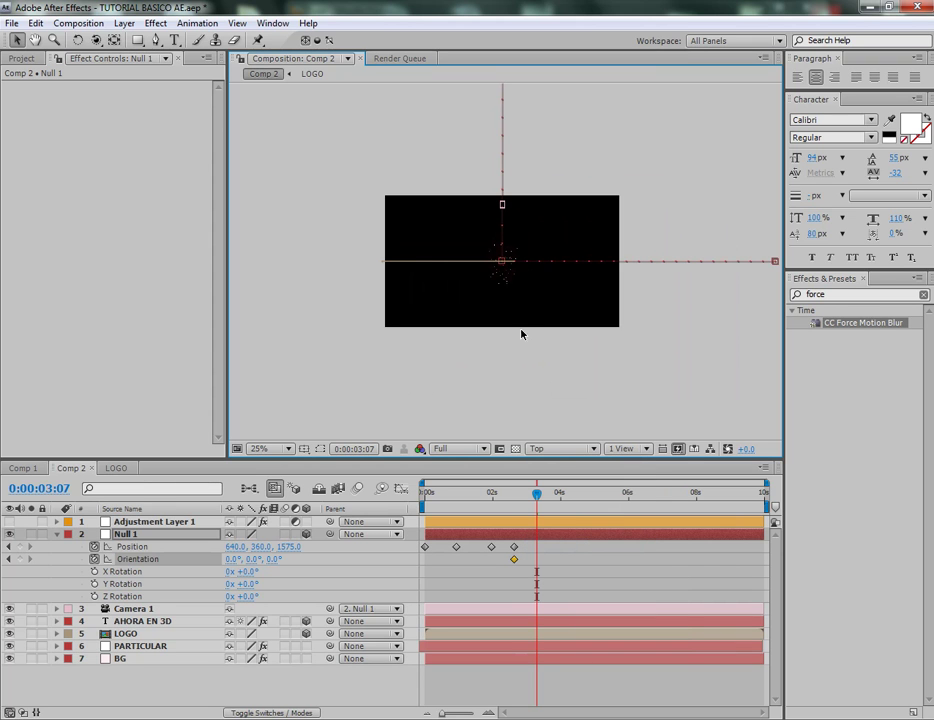
pyautogui.moveTo(542, 256); pyautogui.dragTo(527, 350)
pyautogui.press(',')
pyautogui.moveTo(537, 271); pyautogui.dragTo(536, 281)
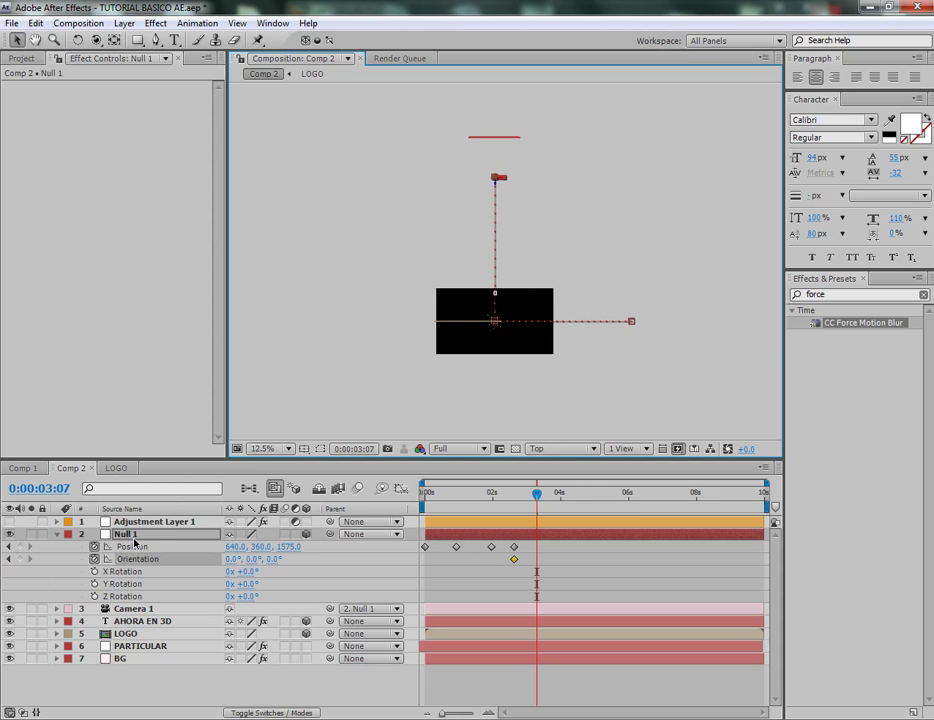
# Compare the positions of the AHORA EN 3D text and Null 1 in the Top view by selecting each
pyautogui.click(140, 621)
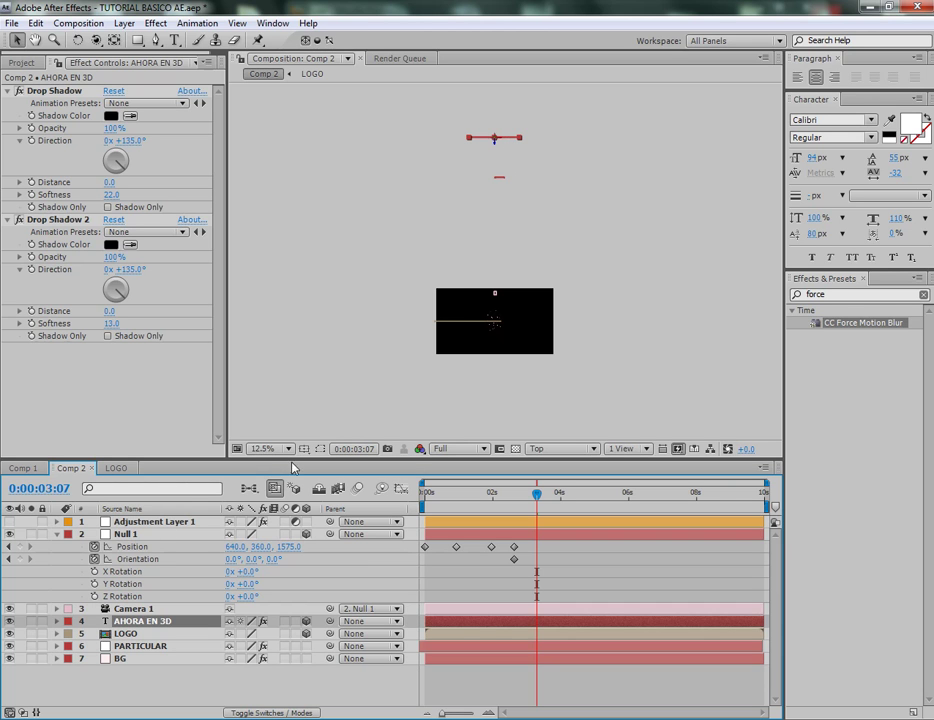
pyautogui.click(499, 180)
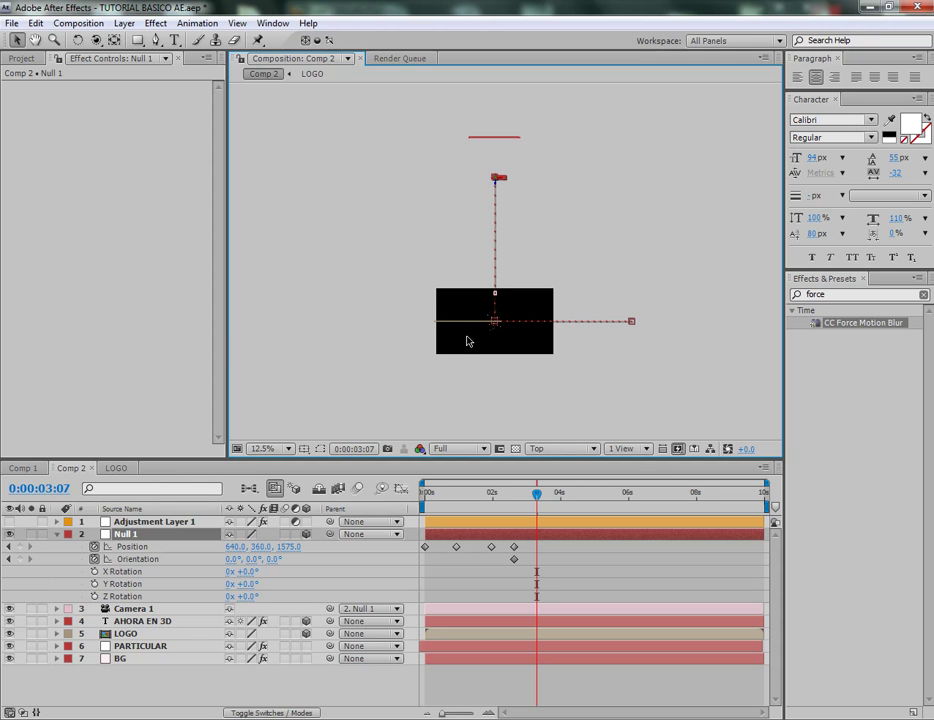
pyautogui.click(155, 622)
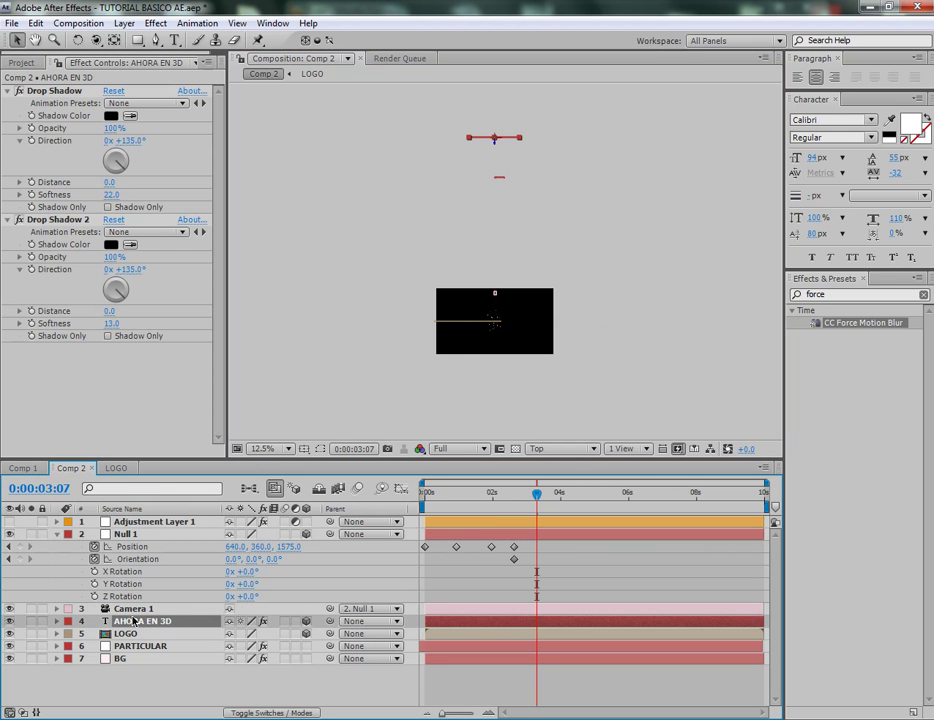
# Move the AHORA EN 3D text along its Z axis in the Top view to align it with Null 1
pyautogui.scroll(1, 526, 274)
pyautogui.press('space')
pyautogui.moveTo(540, 189); pyautogui.dragTo(542, 342)
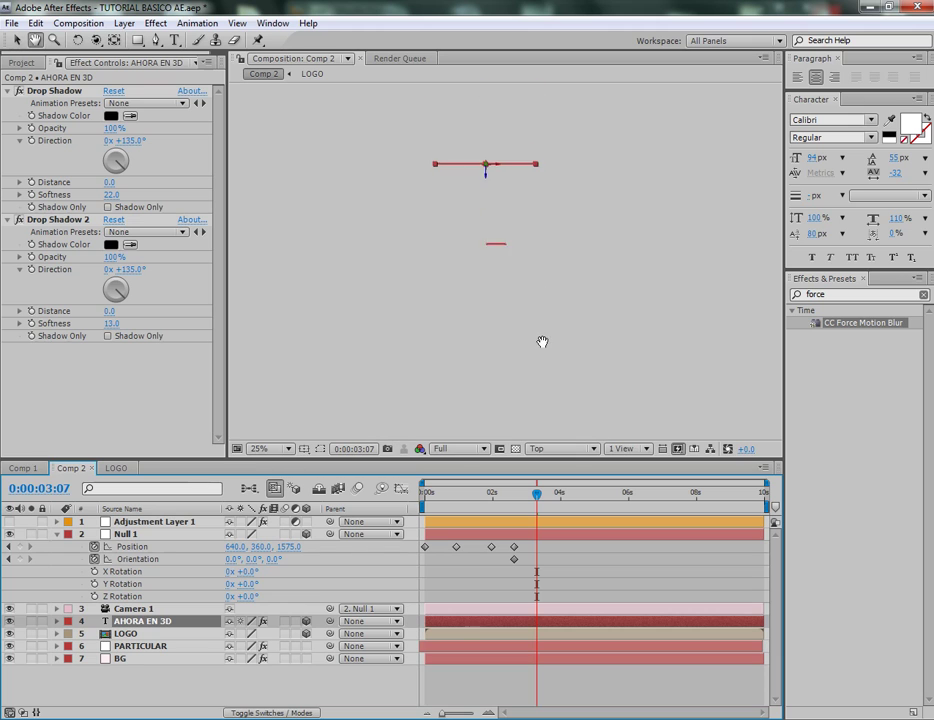
pyautogui.scroll(1, 487, 278)
pyautogui.press('space')
pyautogui.moveTo(563, 246); pyautogui.dragTo(581, 357)
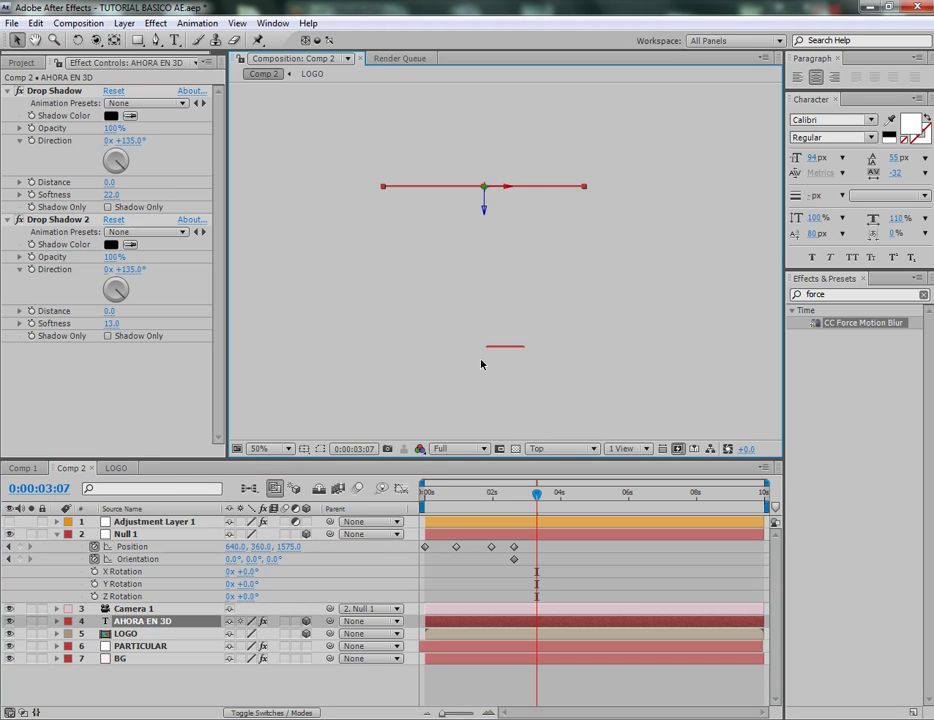
pyautogui.click(140, 535)
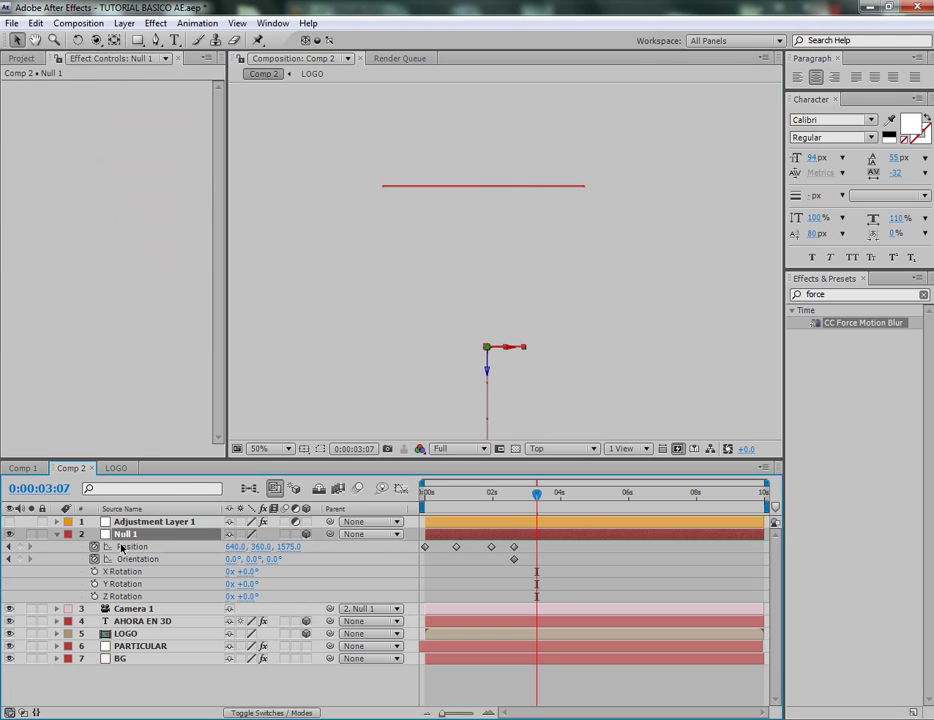
pyautogui.click(141, 622)
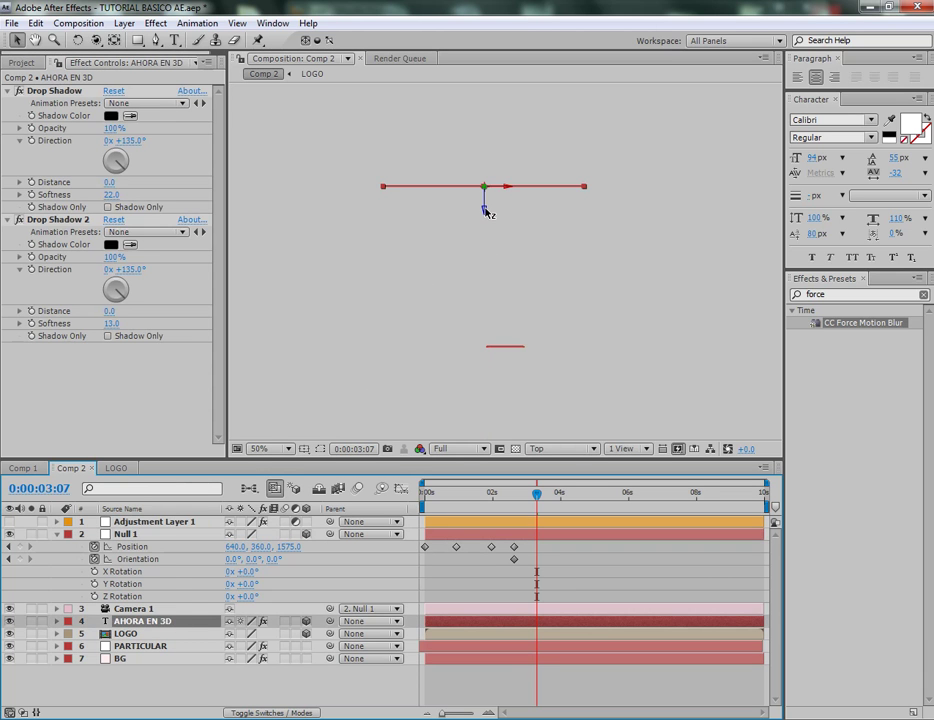
pyautogui.moveTo(485, 212); pyautogui.dragTo(475, 368)
pyautogui.scroll(1, 530, 331)
pyautogui.moveTo(531, 318); pyautogui.dragTo(549, 76)
pyautogui.moveTo(483, 231); pyautogui.dragTo(482, 231)
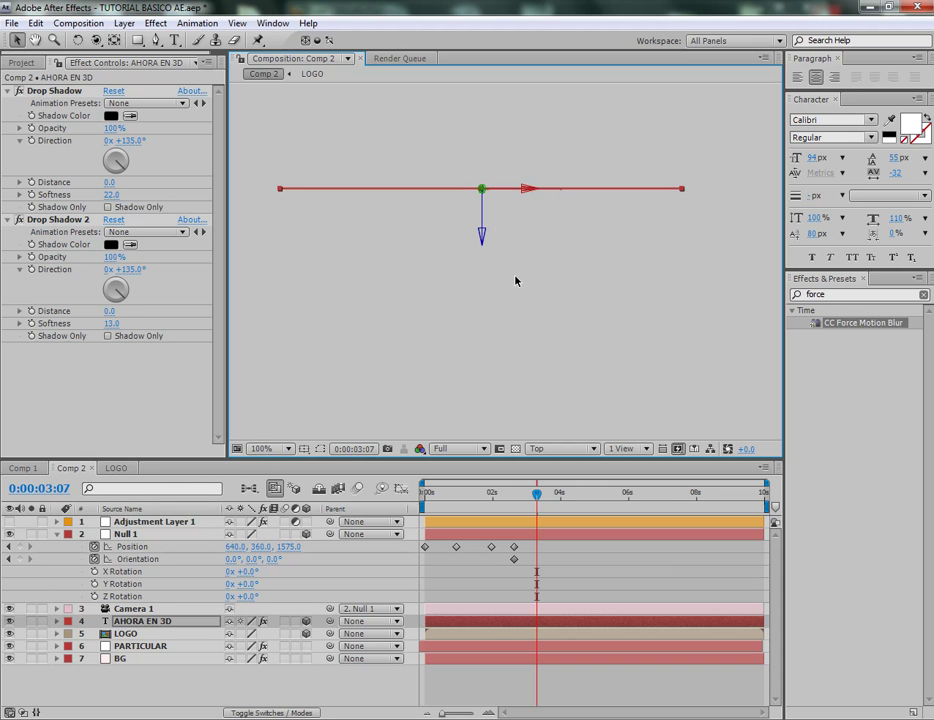
# Switch the composition back to the Active Camera view at 50% magnification with the frame centered
pyautogui.scroll(-4, 516, 281)
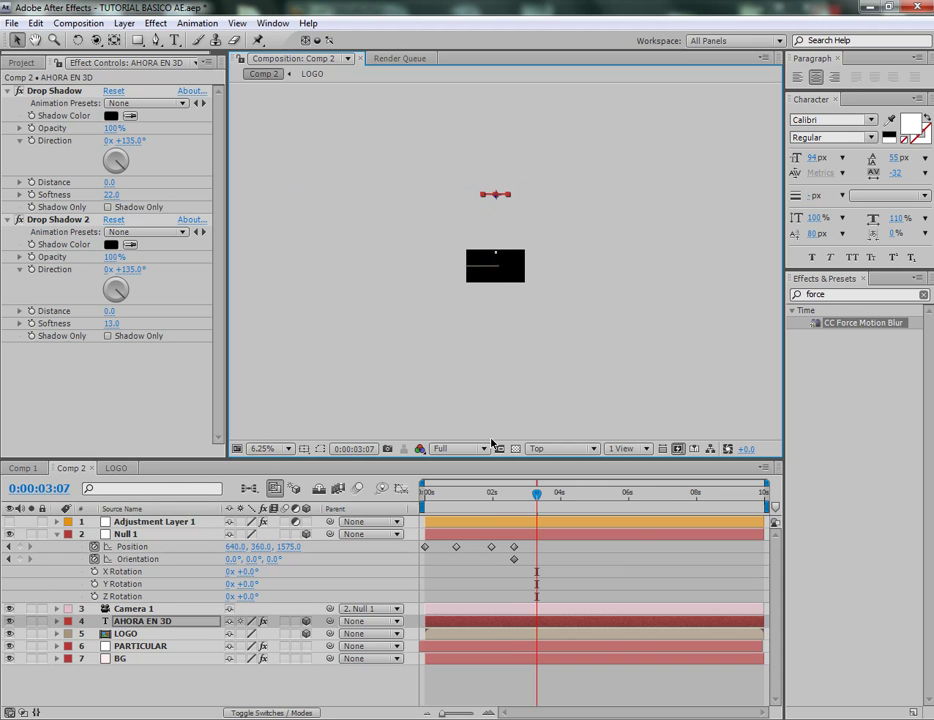
pyautogui.click(560, 448)
pyautogui.click(573, 441)
pyautogui.press('.')
pyautogui.press('.')
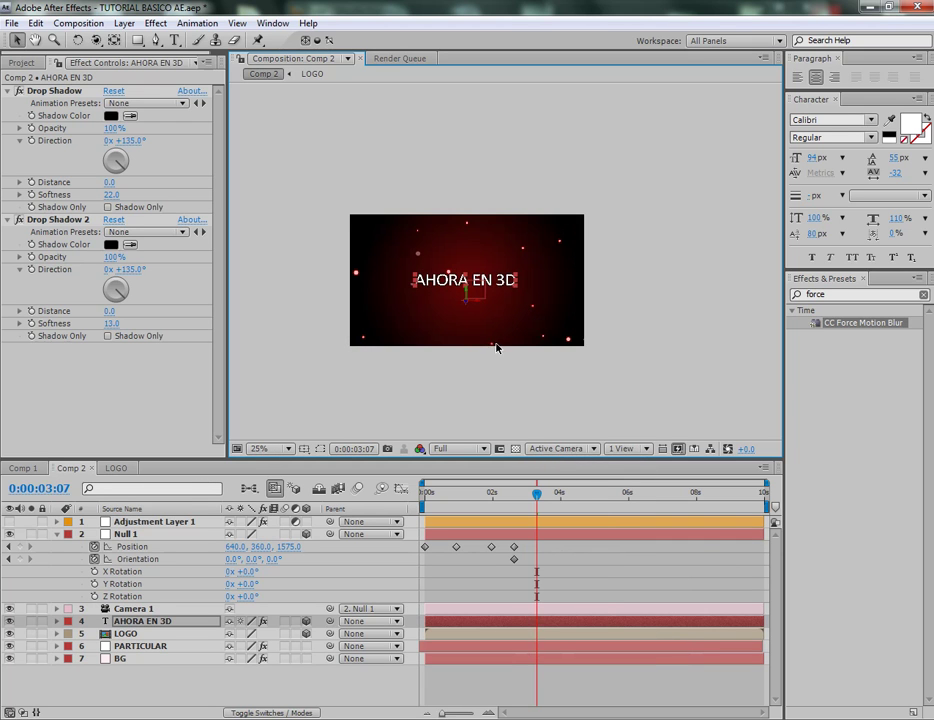
pyautogui.press('space')
pyautogui.moveTo(536, 372); pyautogui.dragTo(577, 325)
pyautogui.scroll(1, 550, 335)
pyautogui.press('space')
pyautogui.moveTo(545, 273); pyautogui.dragTo(536, 324)
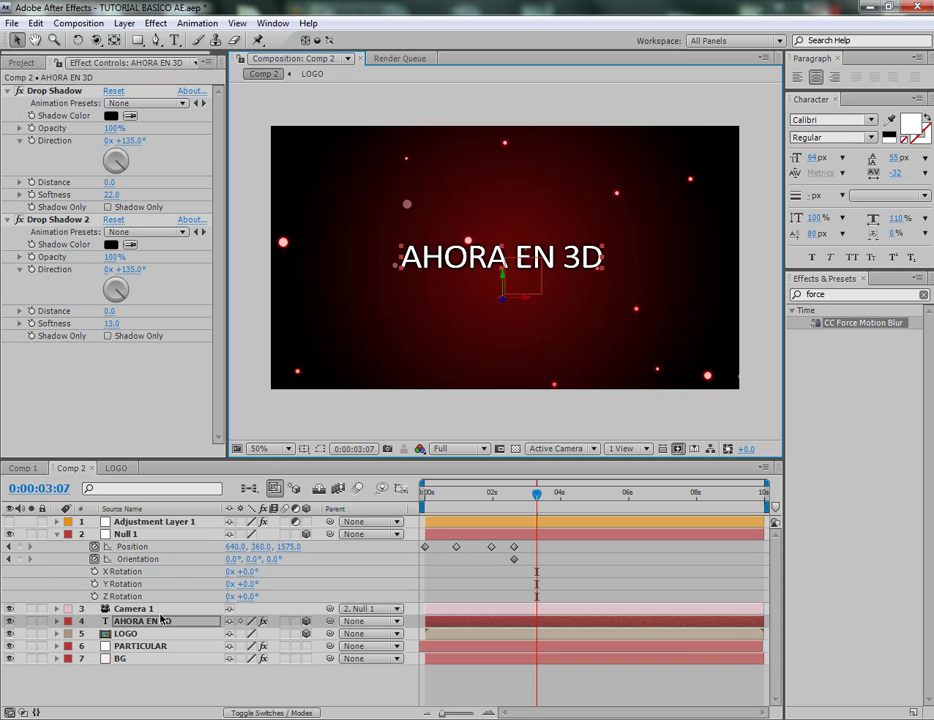
# Set the Scale of the AHORA EN 3D text to 70%
pyautogui.press('s')
pyautogui.moveTo(277, 634); pyautogui.dragTo(261, 634)
pyautogui.hotkey('ctrl', 'z')
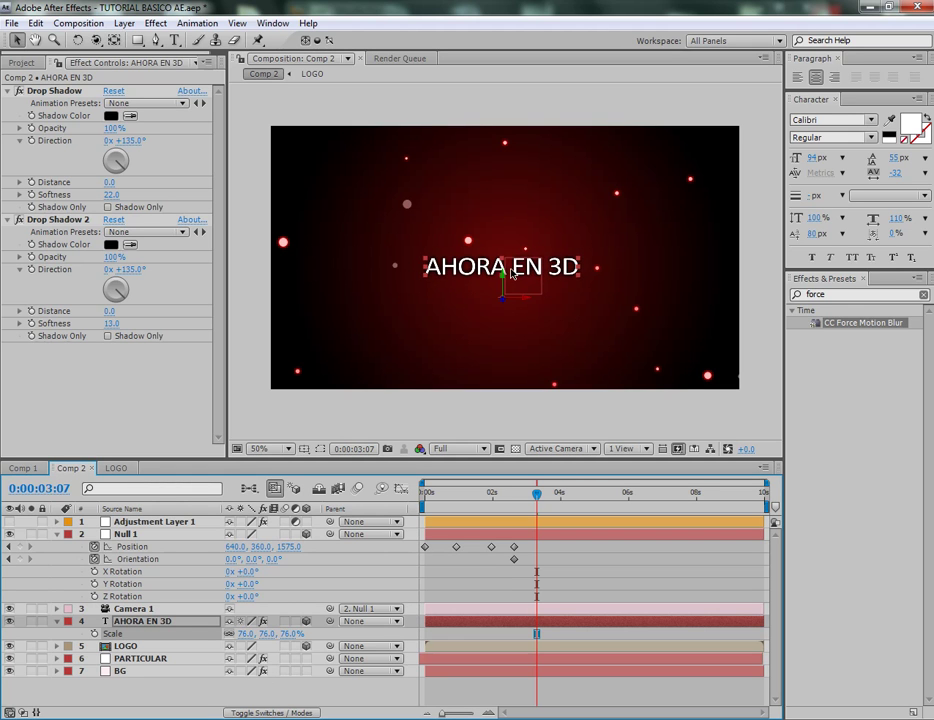
pyautogui.moveTo(262, 634); pyautogui.dragTo(265, 634)
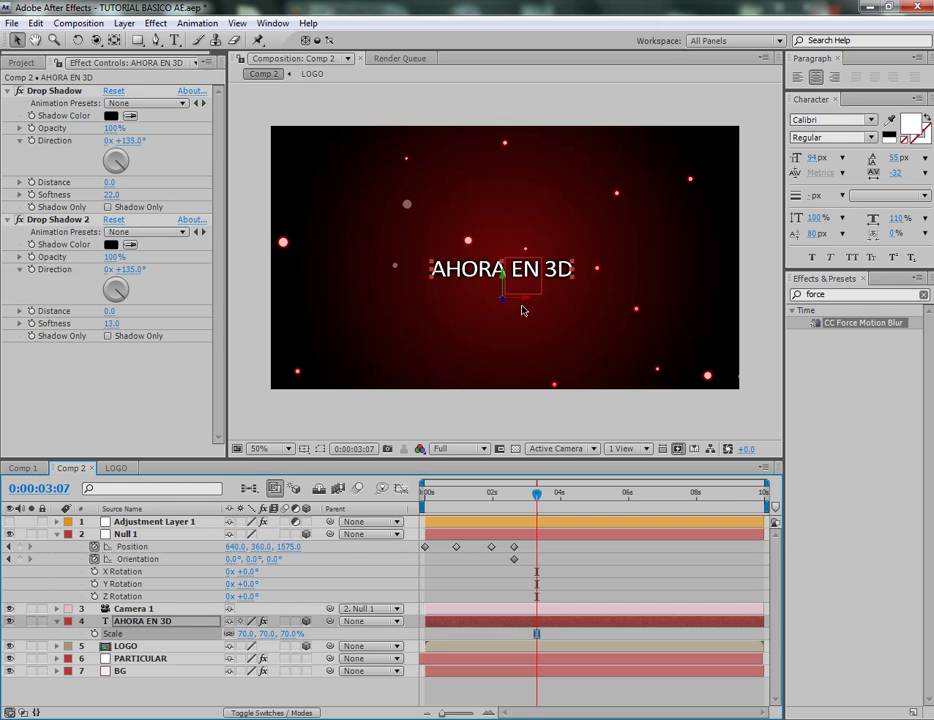
# Center the AHORA EN 3D text vertically in the frame using temporary Title/Action Safe guides, and hide the guides
pyautogui.moveTo(505, 283); pyautogui.dragTo(506, 263)
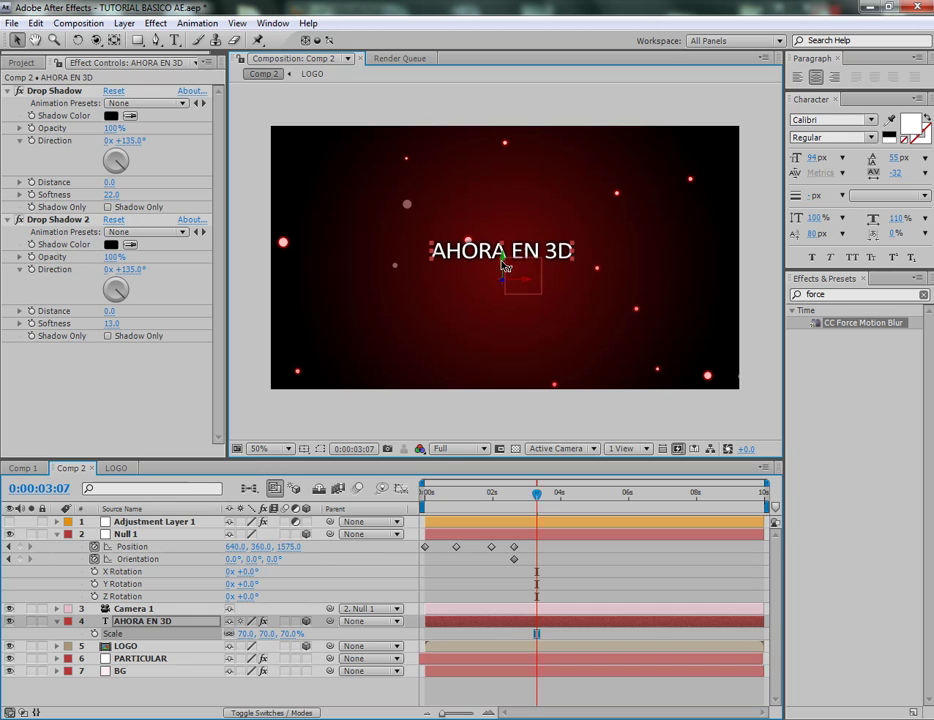
pyautogui.click(303, 449)
pyautogui.click(345, 463)
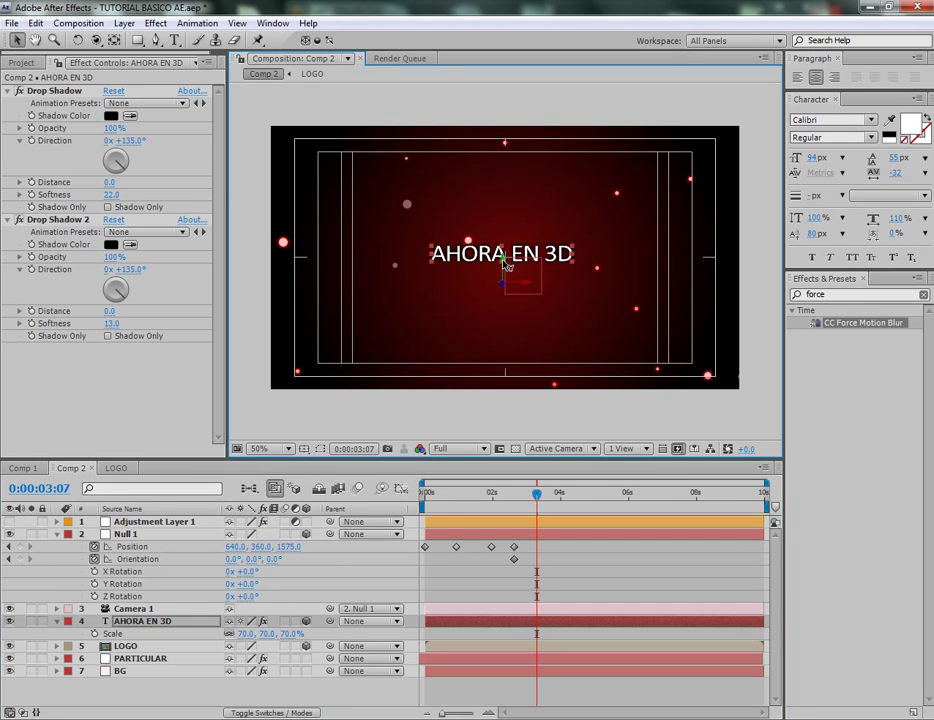
pyautogui.moveTo(504, 263); pyautogui.dragTo(504, 265)
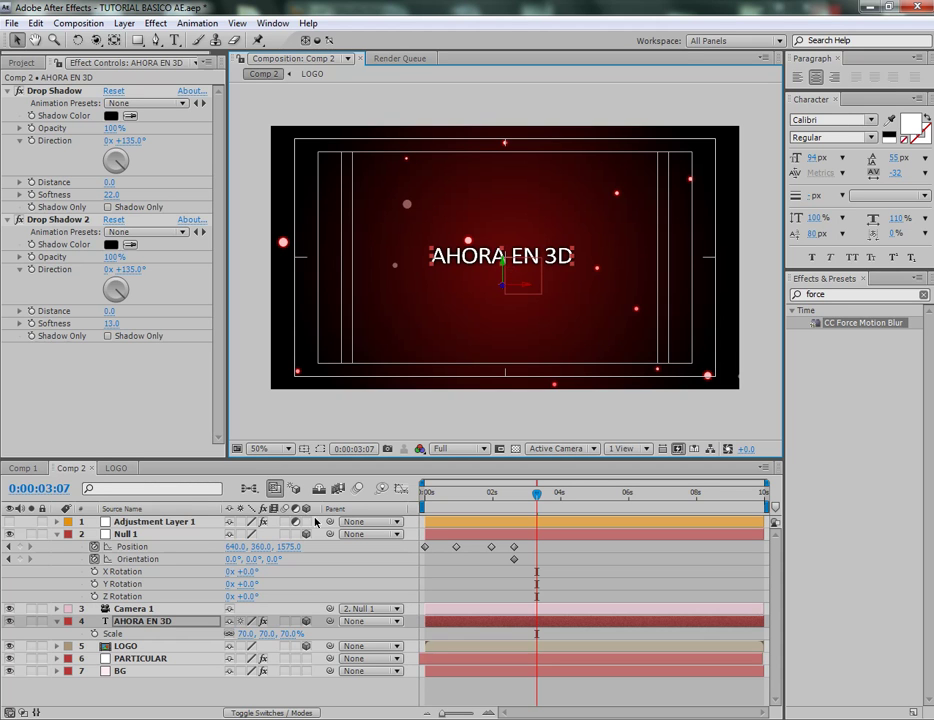
pyautogui.click(303, 449)
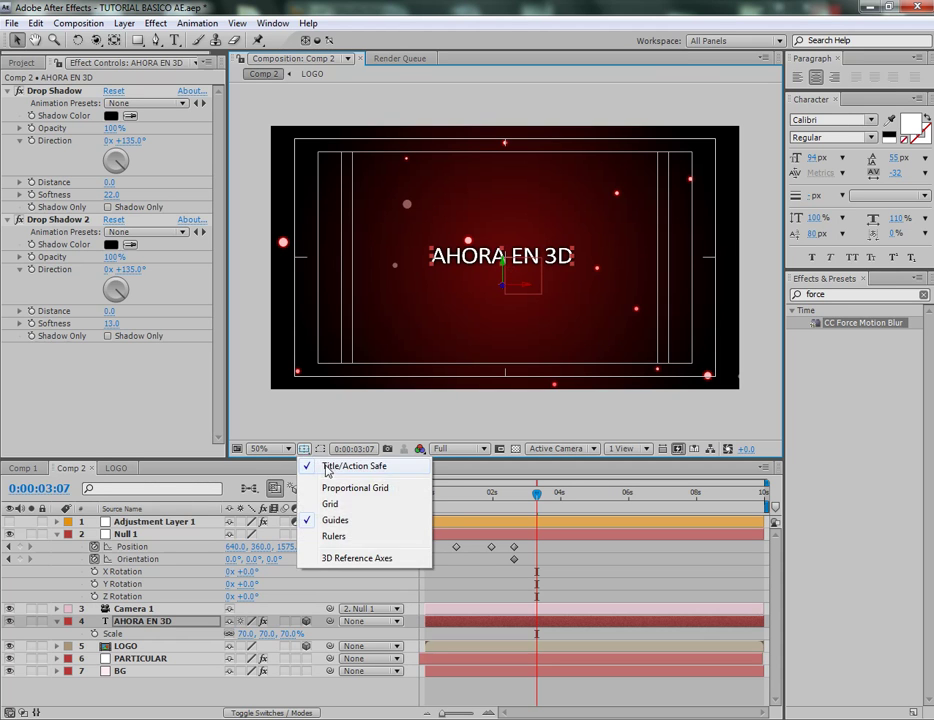
pyautogui.click(340, 463)
pyautogui.click(349, 416)
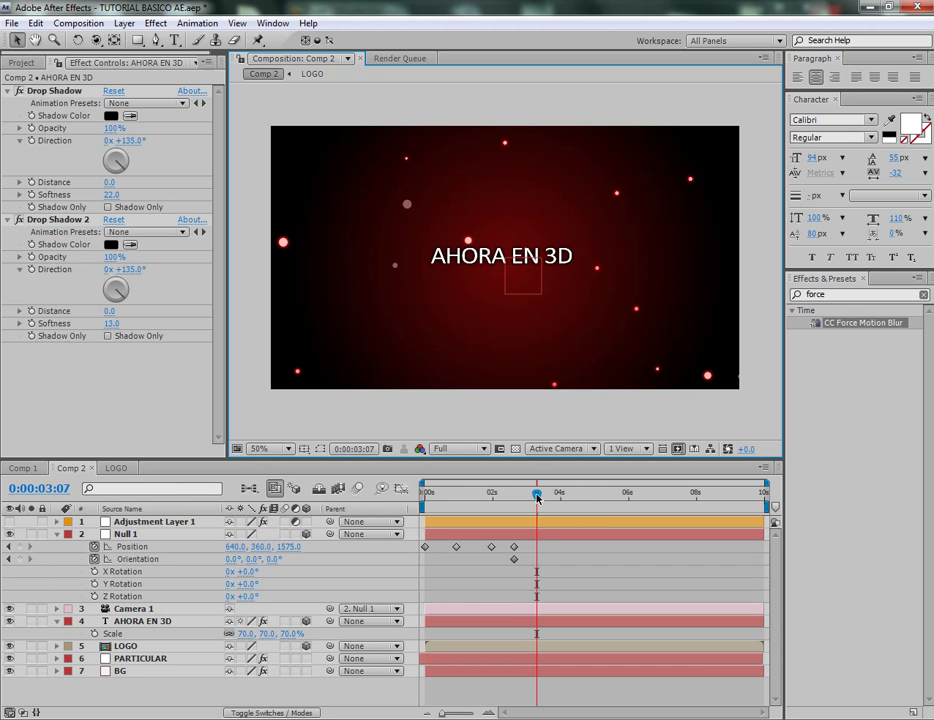
# Move the current time to 0:00:03:06 and try shifting Null 1 with its Y Position value, undoing the shift
pyautogui.moveTo(537, 495)
pyautogui.mouseDown()
pyautogui.moveTo(422, 503)
pyautogui.moveTo(534, 507)
pyautogui.mouseUp()
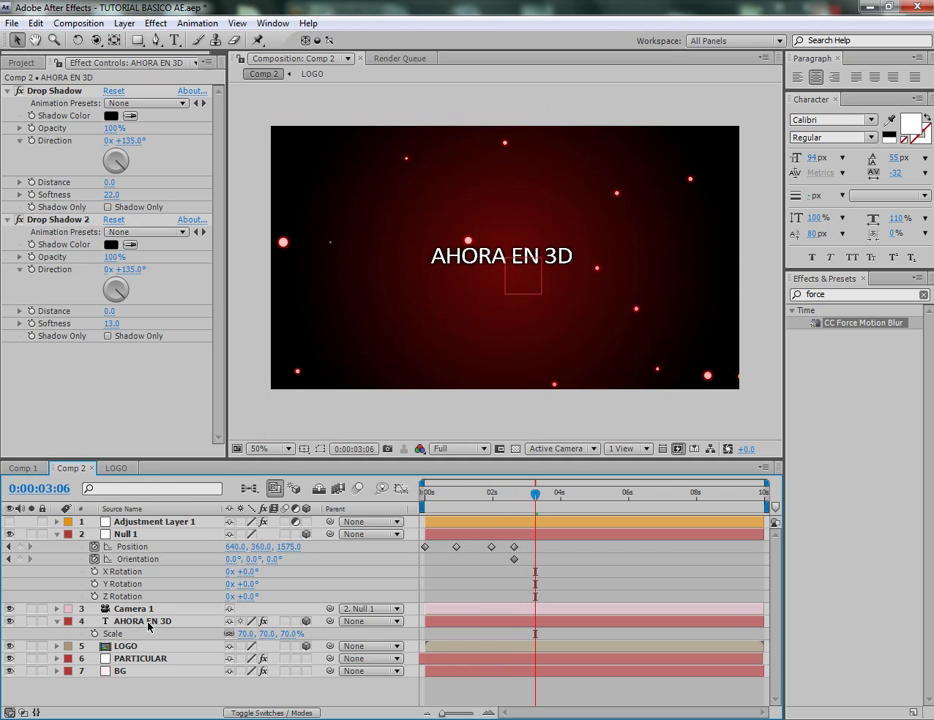
pyautogui.click(148, 625)
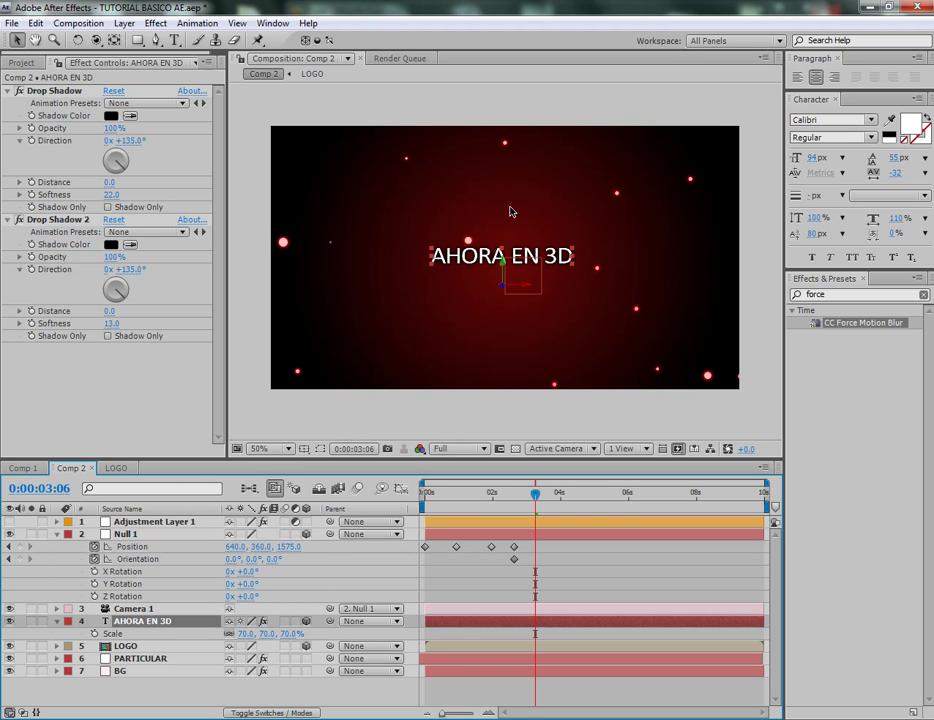
pyautogui.click(136, 535)
pyautogui.moveTo(263, 547); pyautogui.dragTo(318, 549)
pyautogui.hotkey('ctrl', 'z')
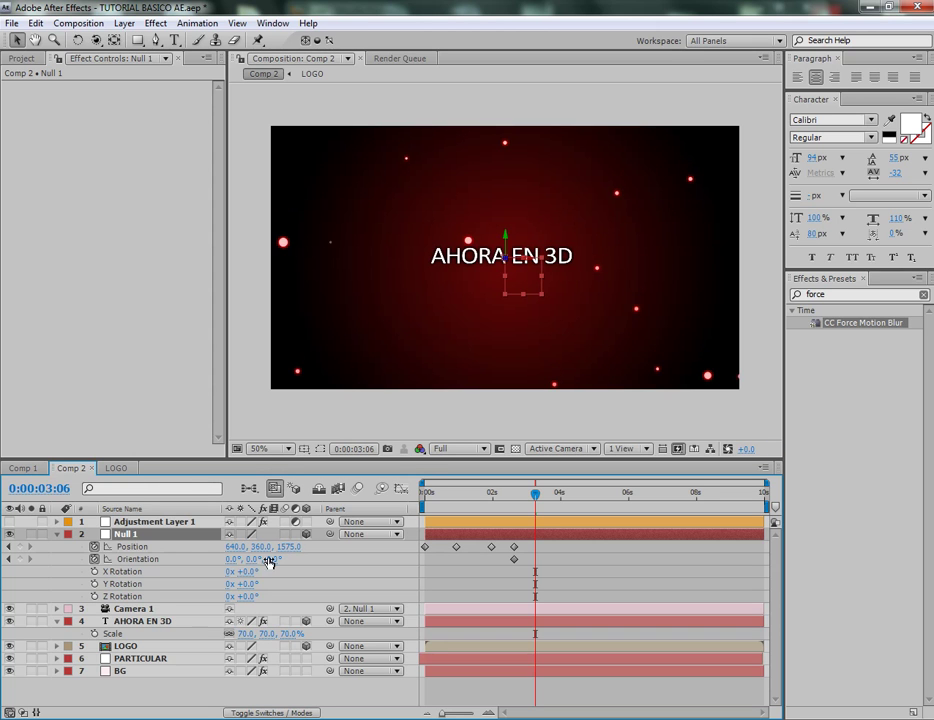
# Try rotating Null 1 with its Z and Y Orientation values, undoing each change
pyautogui.click(165, 560)
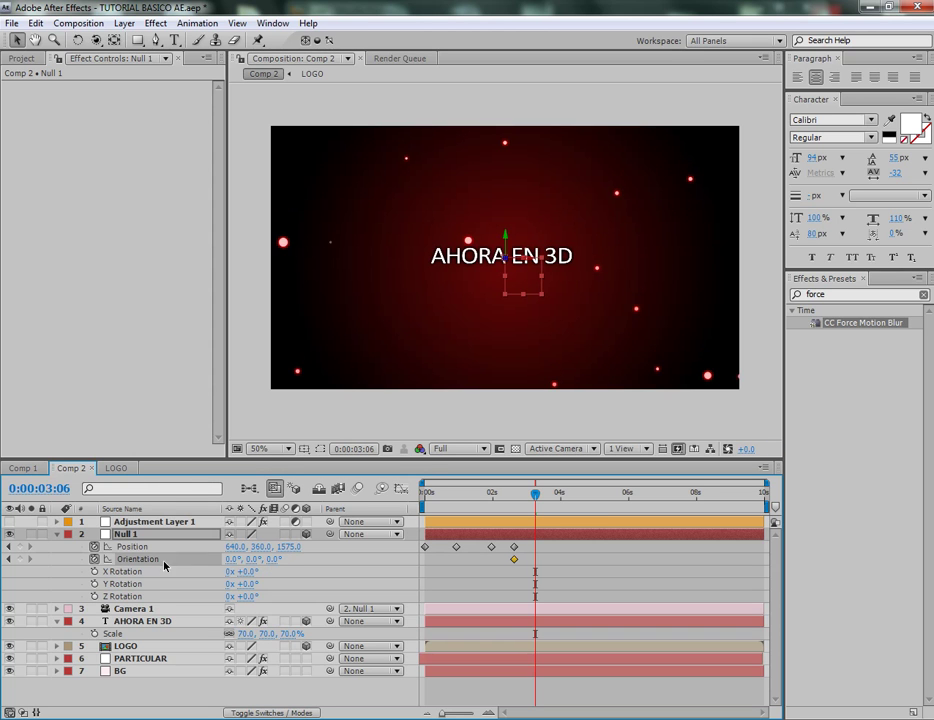
pyautogui.moveTo(273, 561); pyautogui.dragTo(303, 566)
pyautogui.hotkey('ctrl', 'z')
pyautogui.moveTo(258, 559); pyautogui.dragTo(321, 567)
pyautogui.hotkey('ctrl', 'z')
# Add an Orientation keyframe of 0°, 90°, 0° to Null 1 at 0:00:03:06
pyautogui.moveTo(232, 559); pyautogui.dragTo(193, 570)
pyautogui.moveTo(255, 559); pyautogui.dragTo(318, 560)
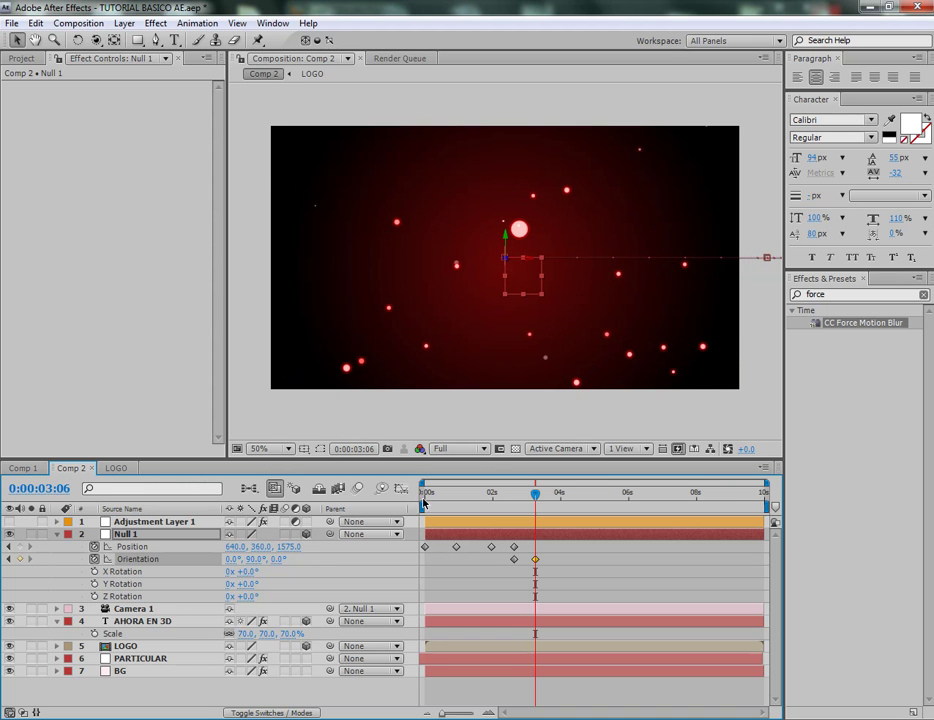
# Trim the end of the AHORA EN 3D layer to 0:00:03:09
pyautogui.moveTo(536, 494)
pyautogui.mouseDown()
pyautogui.moveTo(493, 499)
pyautogui.moveTo(542, 500)
pyautogui.mouseUp()
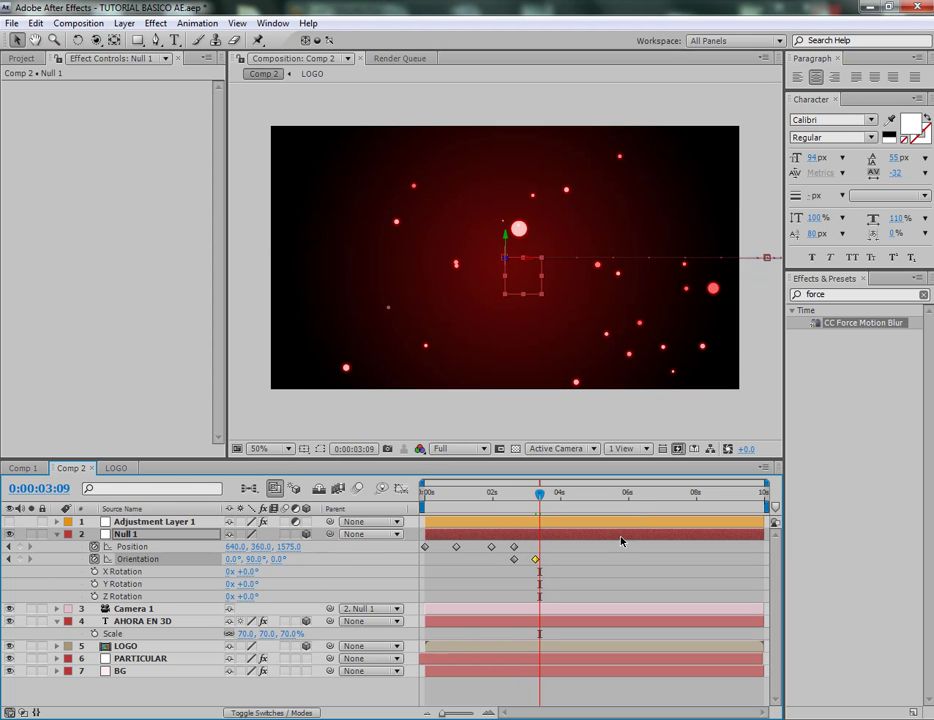
pyautogui.click(489, 543)
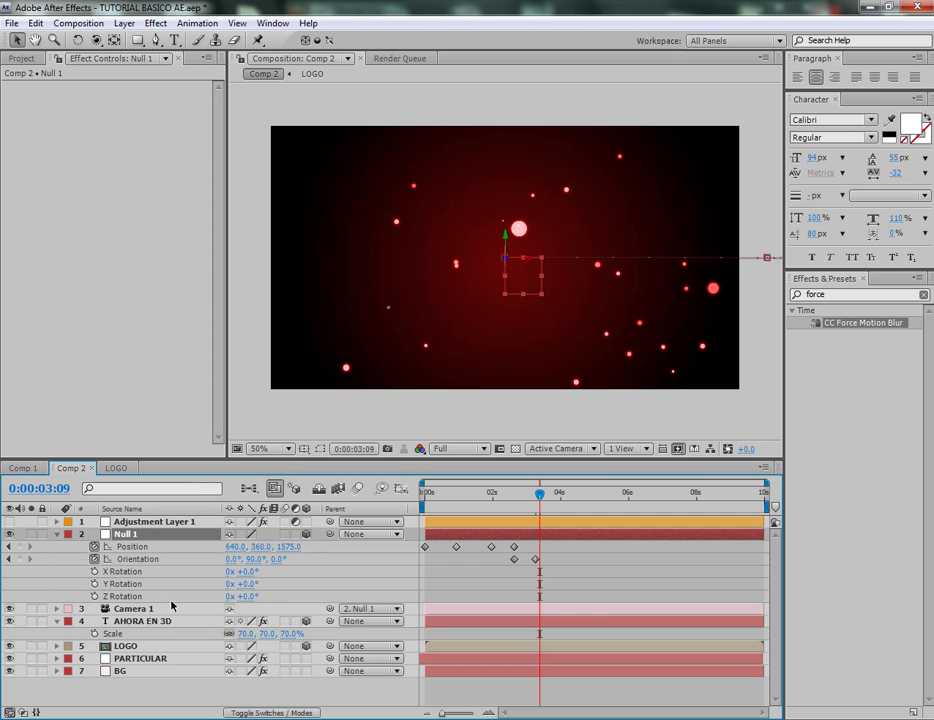
pyautogui.click(160, 623)
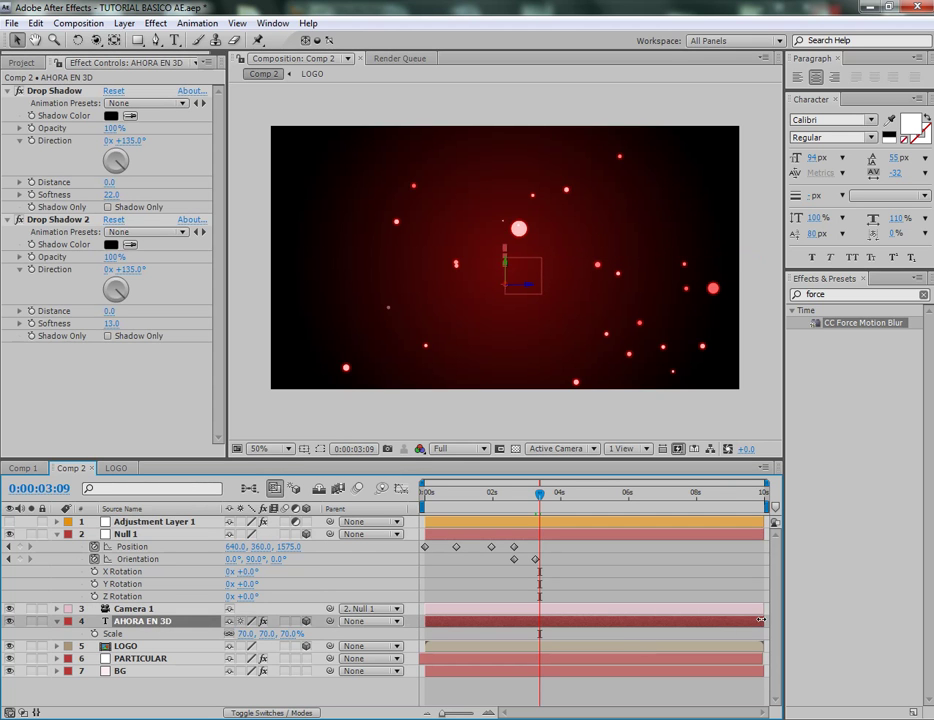
pyautogui.moveTo(762, 621); pyautogui.dragTo(540, 621)
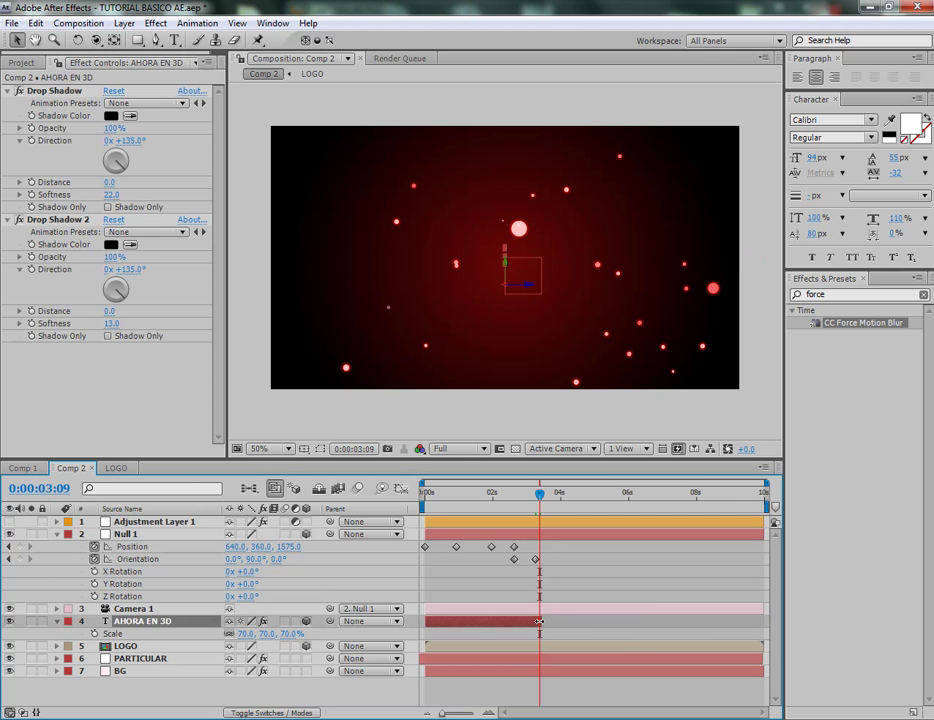
pyautogui.moveTo(540, 496)
pyautogui.mouseDown()
pyautogui.moveTo(507, 496)
pyautogui.moveTo(584, 496)
pyautogui.moveTo(532, 504)
pyautogui.moveTo(541, 505)
pyautogui.mouseUp()
# Duplicate the AHORA EN 3D layer and rotate the copy about its Y axis with the Rotation tool to face the camera
pyautogui.click(37, 24)
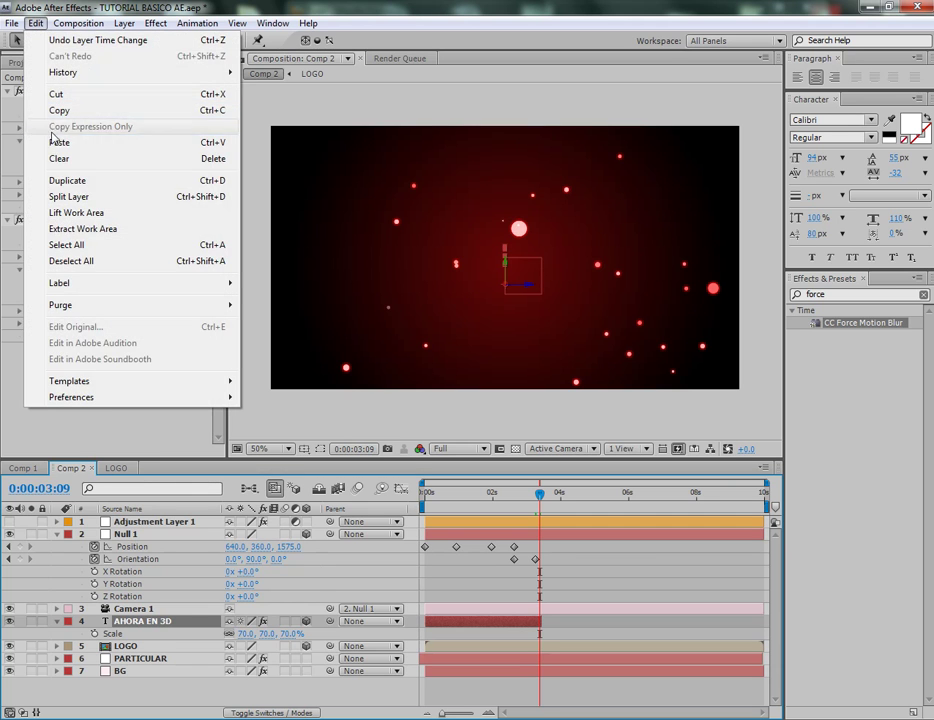
pyautogui.click(90, 183)
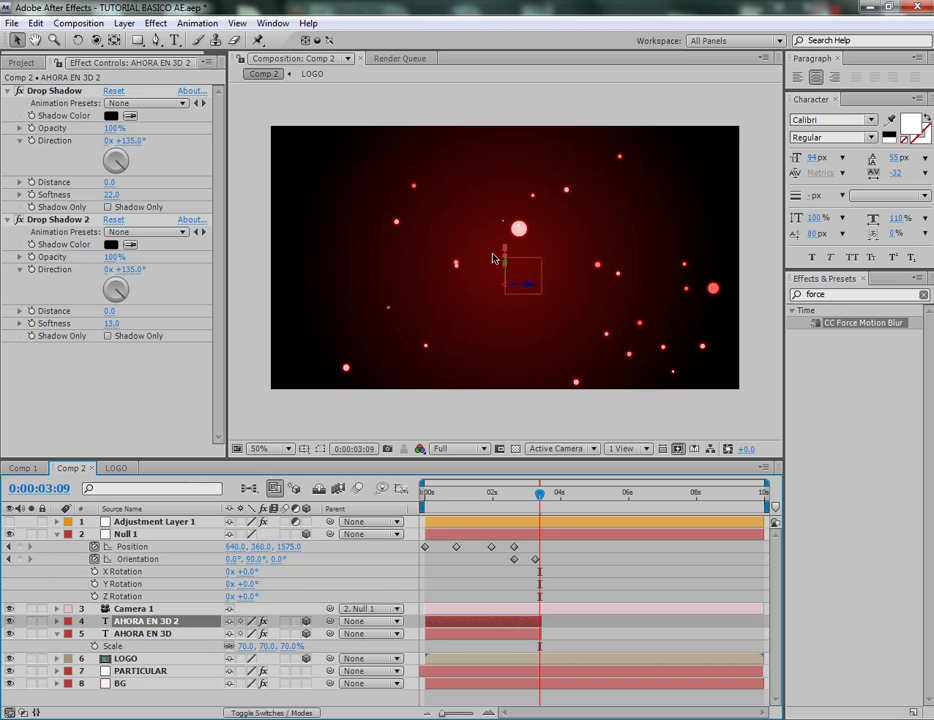
pyautogui.click(77, 40)
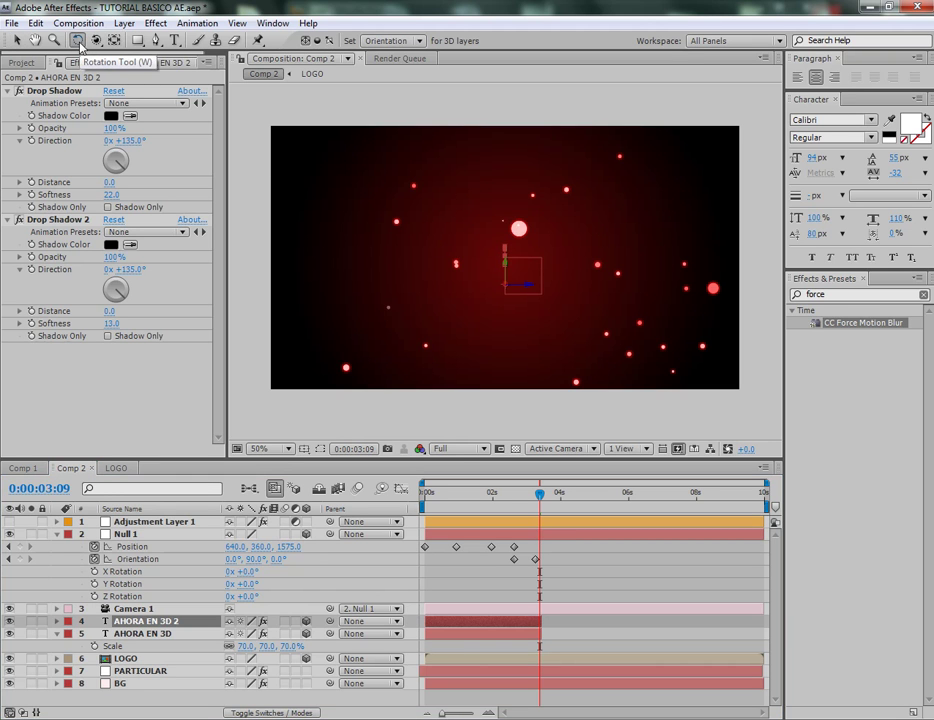
pyautogui.moveTo(503, 258); pyautogui.dragTo(473, 258)
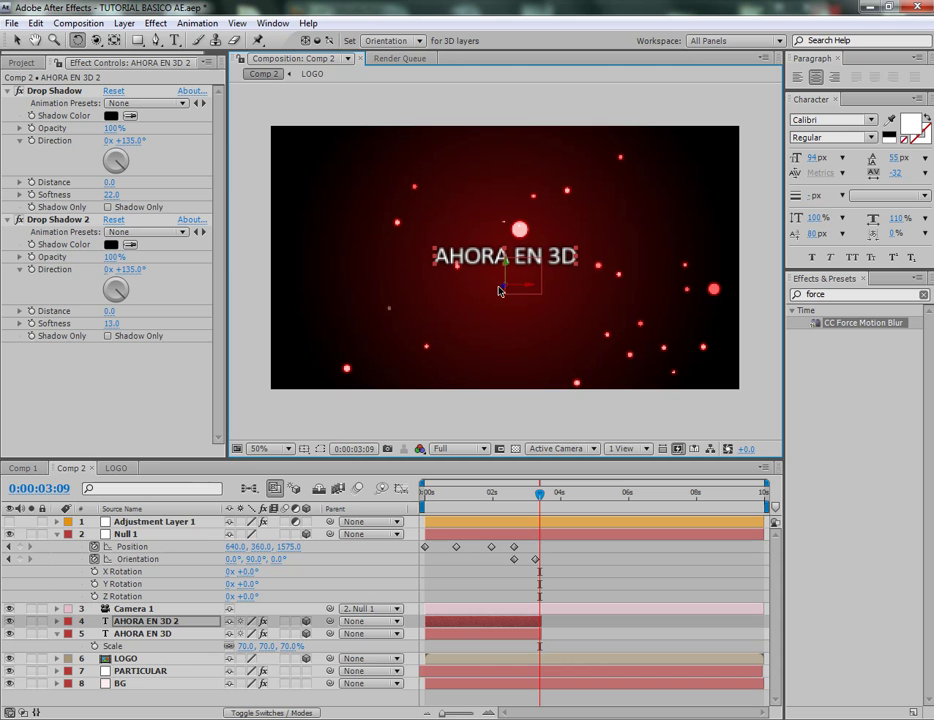
pyautogui.click(16, 40)
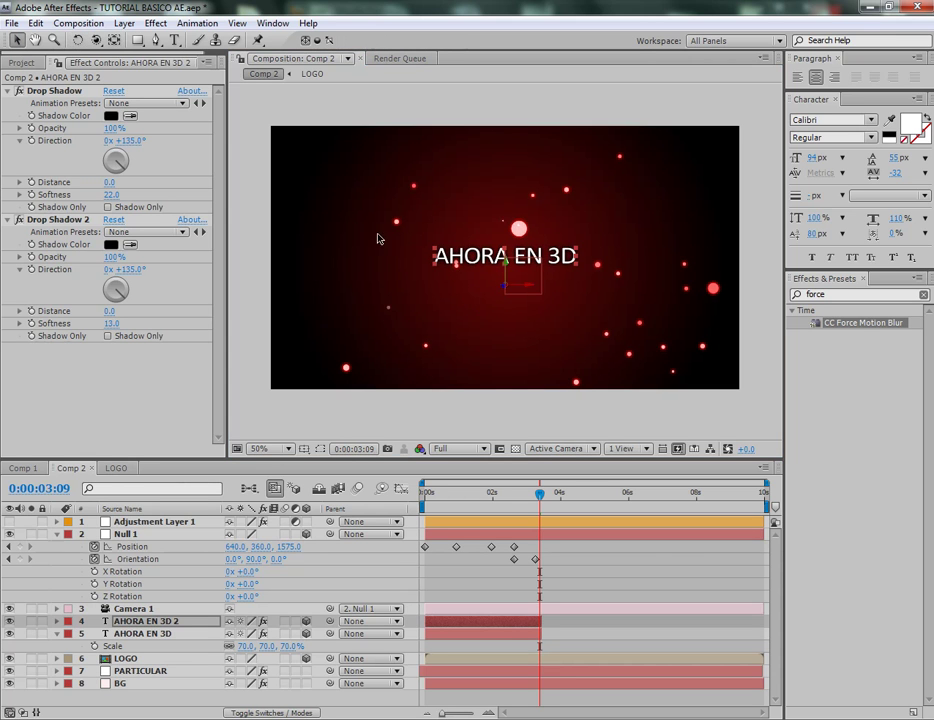
# Replace the duplicated layer's text with ATREVETE and return to the Selection tool
pyautogui.doubleClick(507, 625)
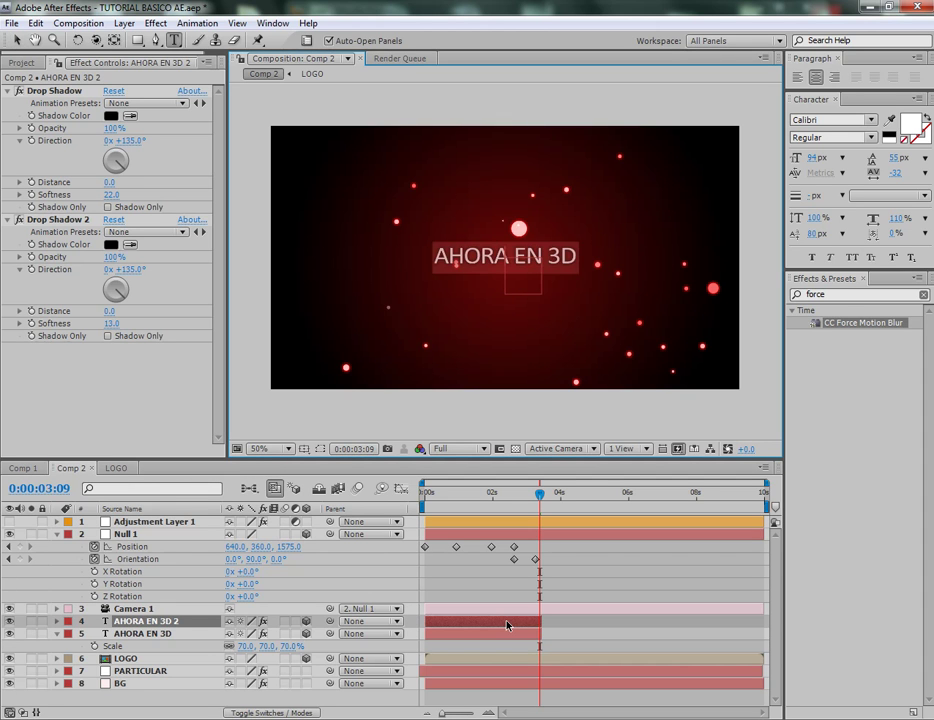
pyautogui.press('Right')
pyautogui.write('ATREVETE')
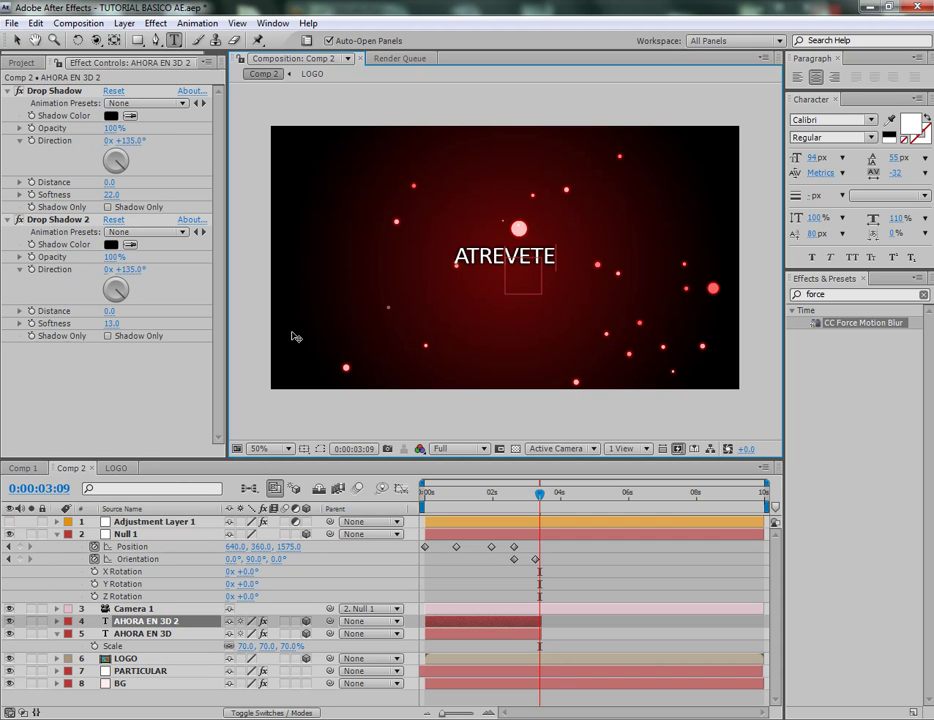
pyautogui.click(17, 40)
pyautogui.press('capslock')
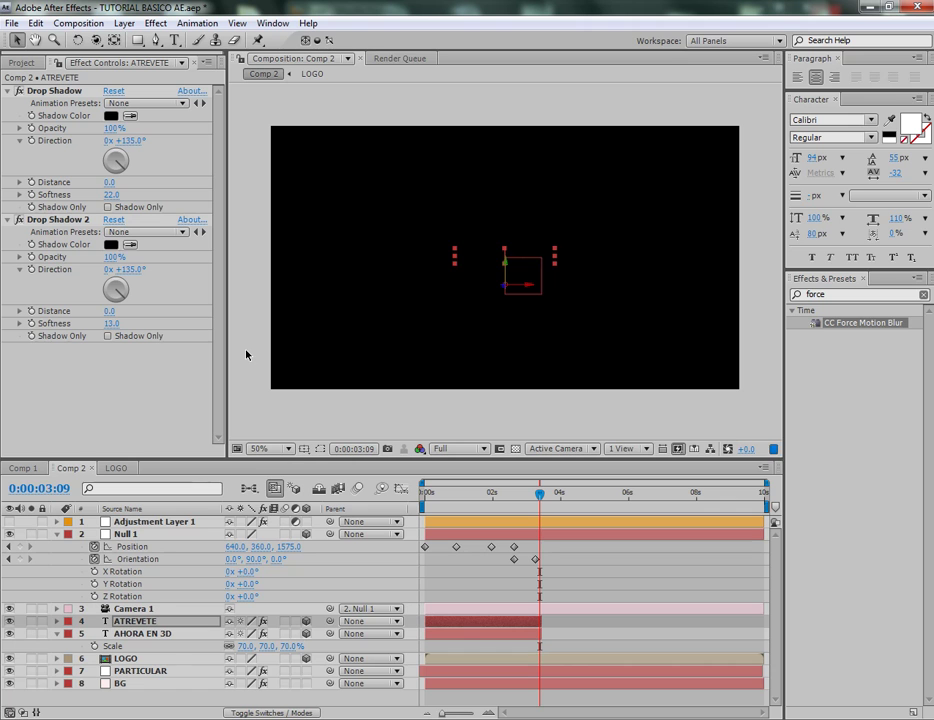
pyautogui.press('capslock')
# Check the camera turn from 0:00:02:09 to 0:00:03:08 and extend the end of the ATREVETE layer to about 8 seconds
pyautogui.moveTo(541, 497); pyautogui.dragTo(505, 497)
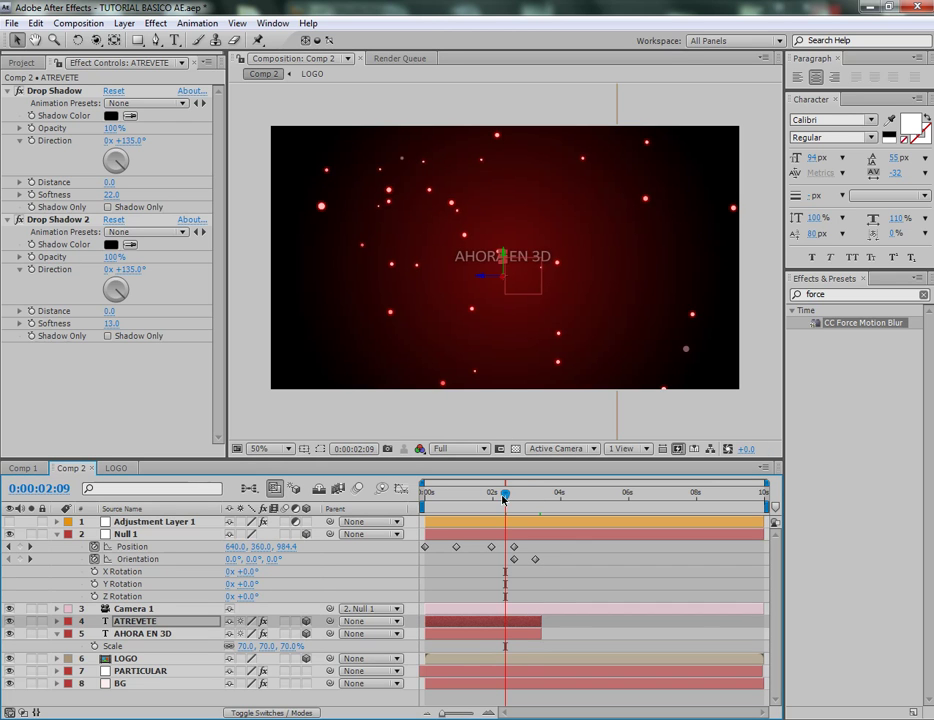
pyautogui.moveTo(505, 497); pyautogui.dragTo(538, 507)
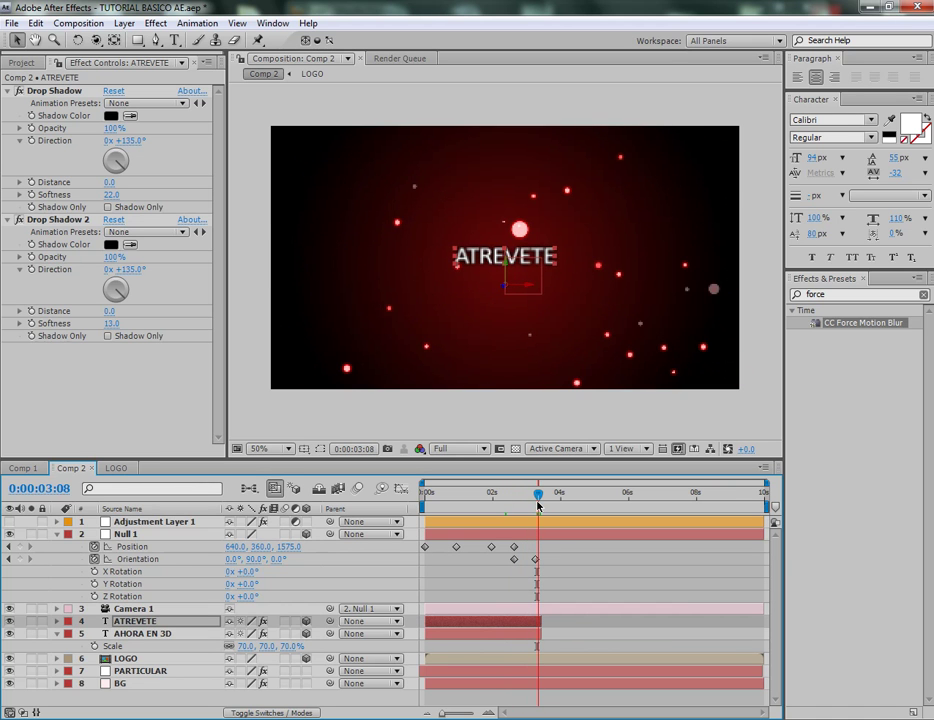
pyautogui.moveTo(541, 621); pyautogui.dragTo(686, 617)
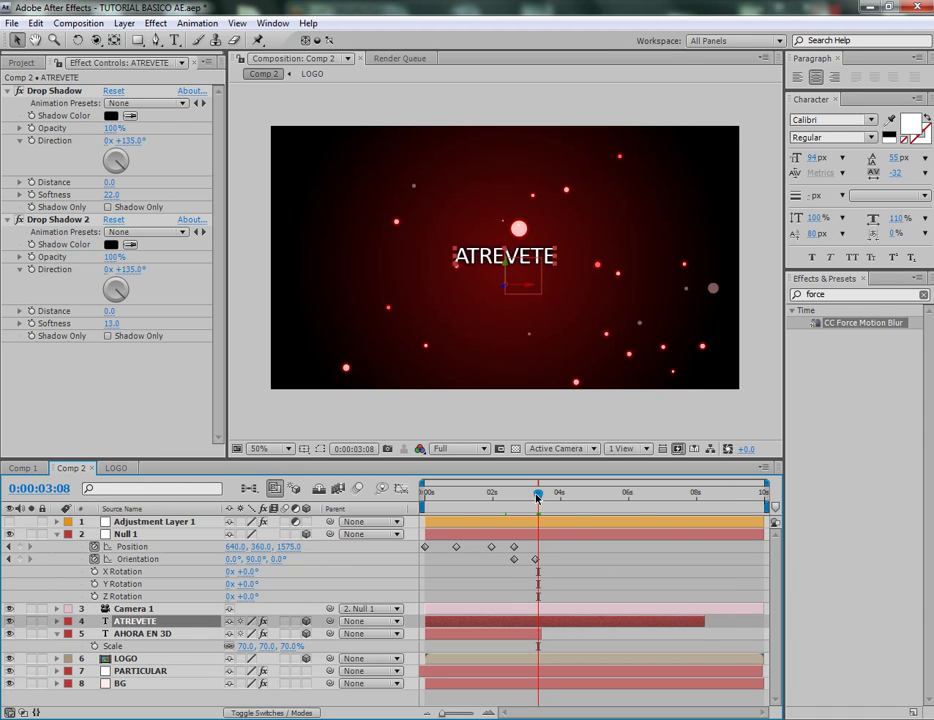
# Set Null 1's Z orientation to 90° at 0:00:04:03 and check how the camera rolls around the ATREVETE text
pyautogui.moveTo(538, 497); pyautogui.dragTo(563, 497)
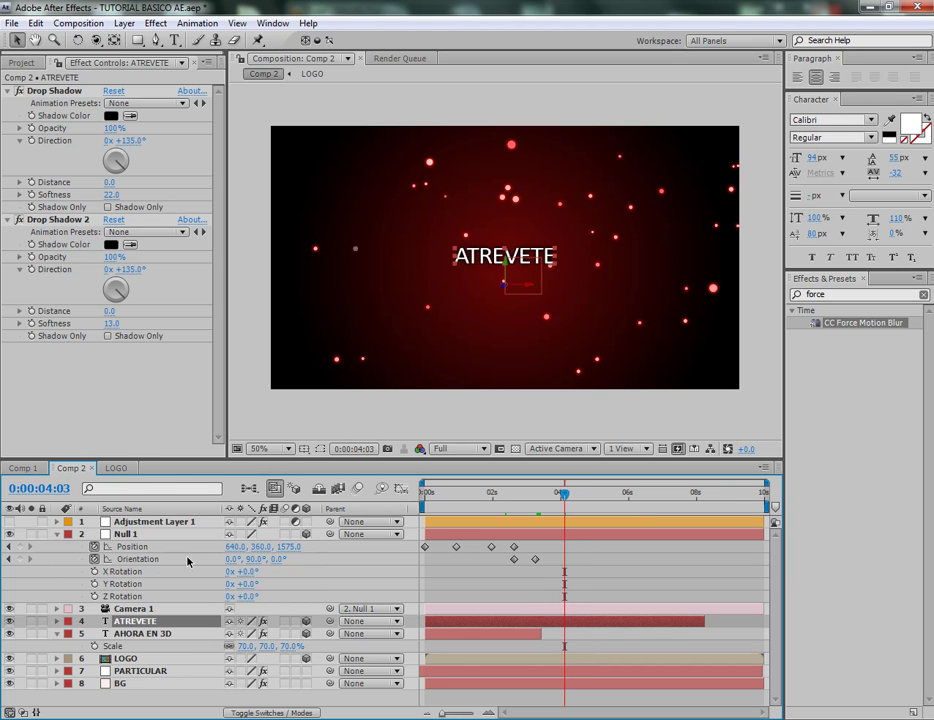
pyautogui.click(127, 534)
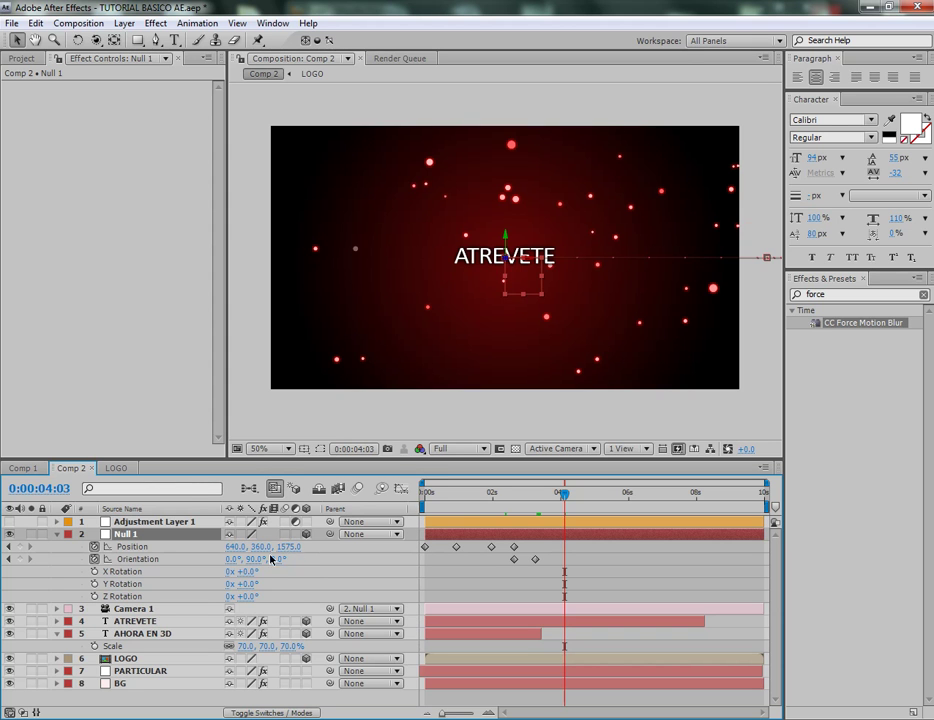
pyautogui.moveTo(278, 563); pyautogui.dragTo(348, 559)
pyautogui.click(535, 496)
pyautogui.moveTo(535, 496); pyautogui.dragTo(566, 498)
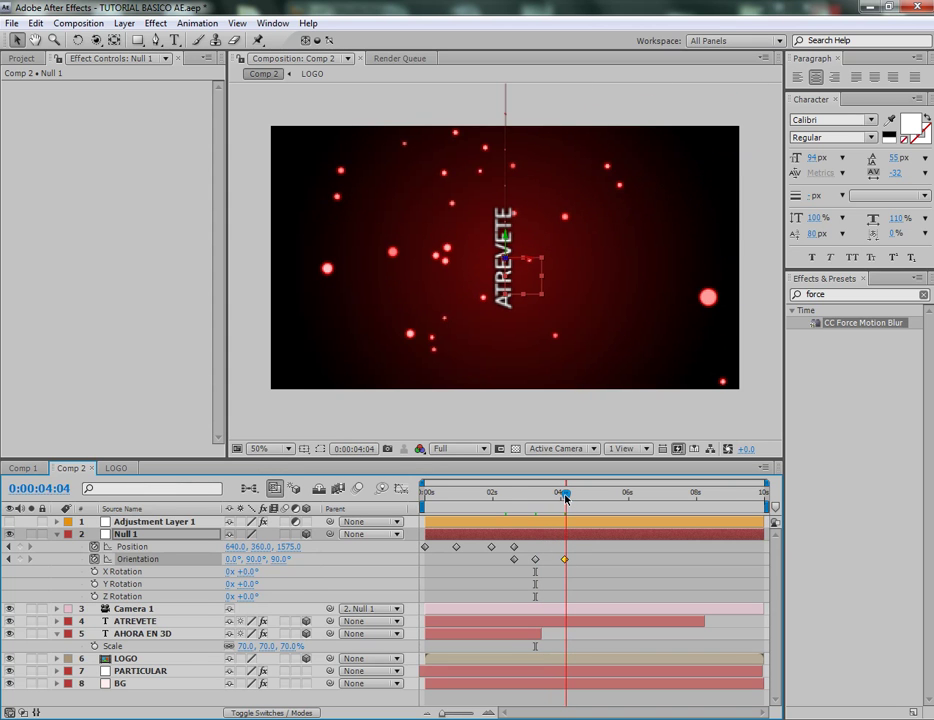
pyautogui.moveTo(566, 498); pyautogui.dragTo(563, 496)
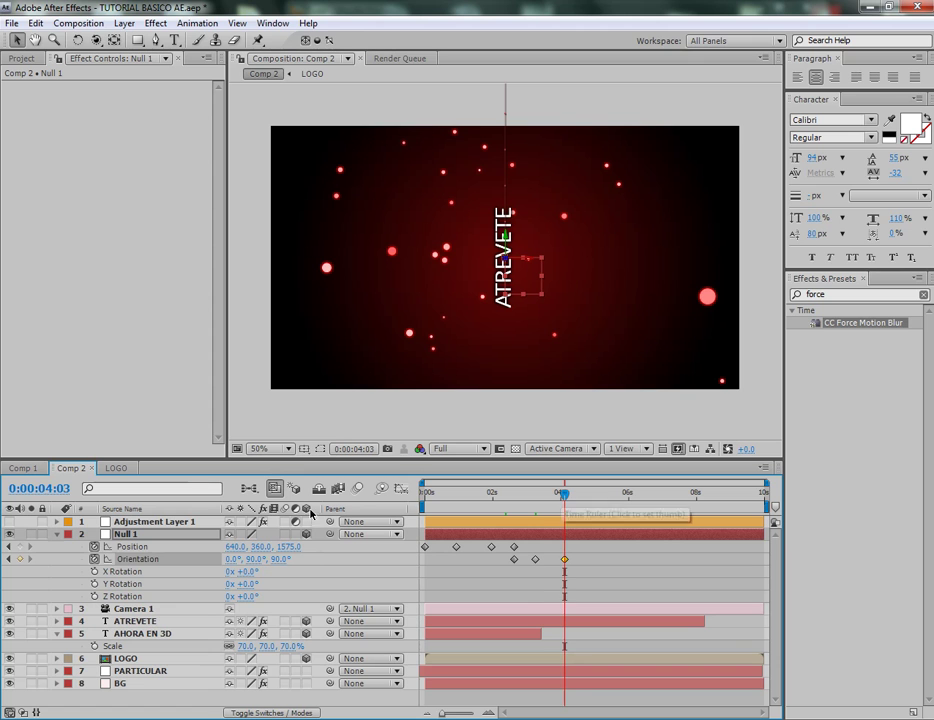
# Hold Null 1's position with a keyframe at 0:00:04:03 and set its Z position to 2266 at 0:00:04:17
pyautogui.click(16, 549)
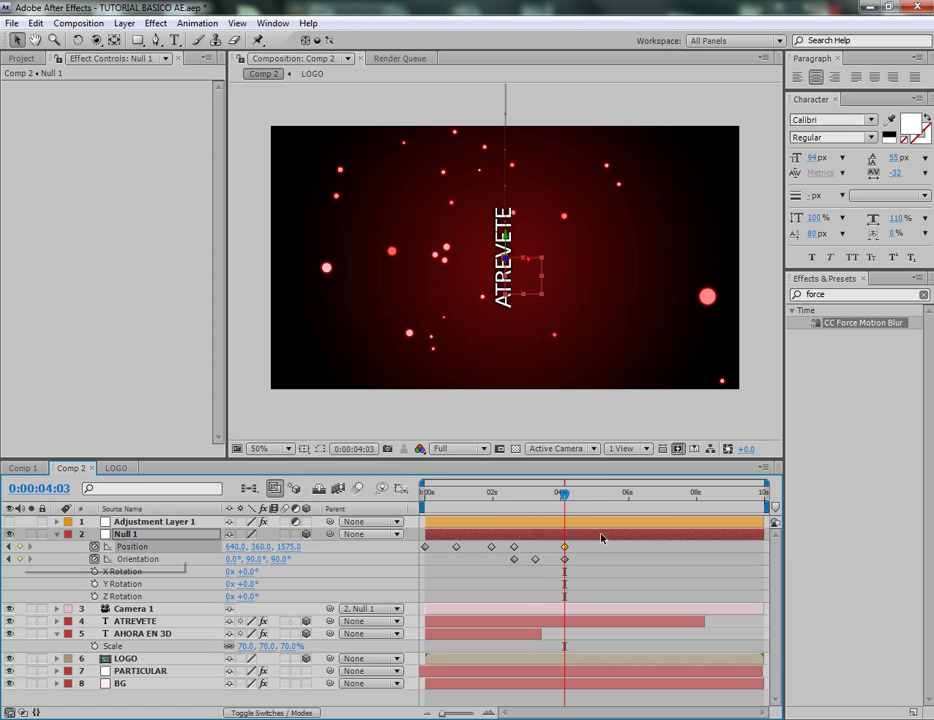
pyautogui.press('pageup')
pyautogui.moveTo(551, 497); pyautogui.dragTo(585, 496)
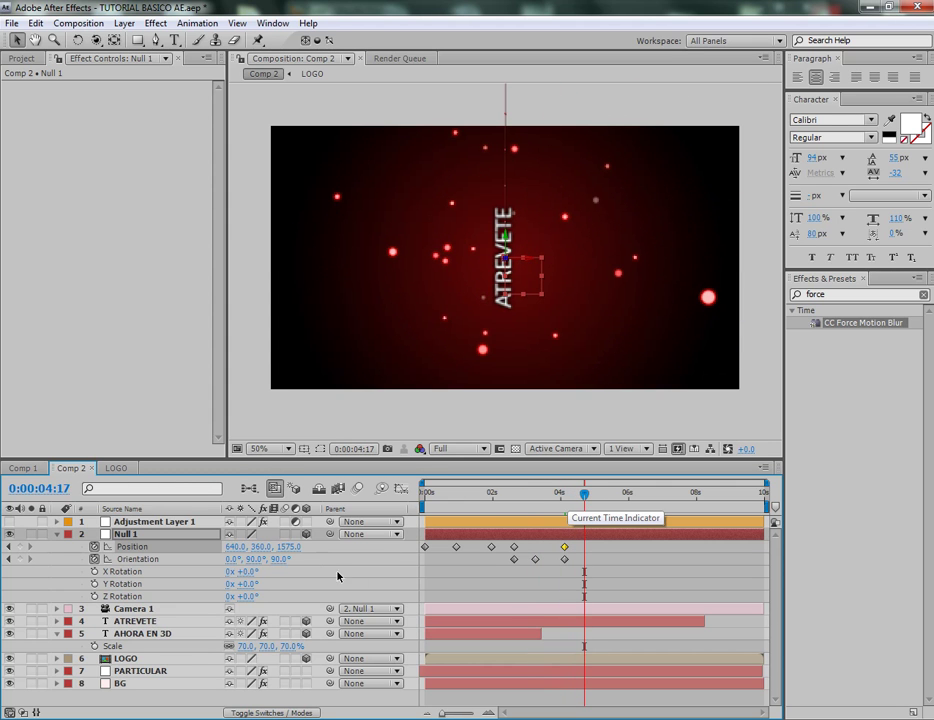
pyautogui.moveTo(285, 546); pyautogui.dragTo(788, 543)
# Examine the camera motion and Null 1's orientation keyframes between 0:00:02:16 and 0:00:04:03
pyautogui.click(536, 494)
pyautogui.moveTo(536, 494)
pyautogui.mouseDown()
pyautogui.moveTo(473, 494)
pyautogui.moveTo(590, 494)
pyautogui.moveTo(518, 495)
pyautogui.mouseUp()
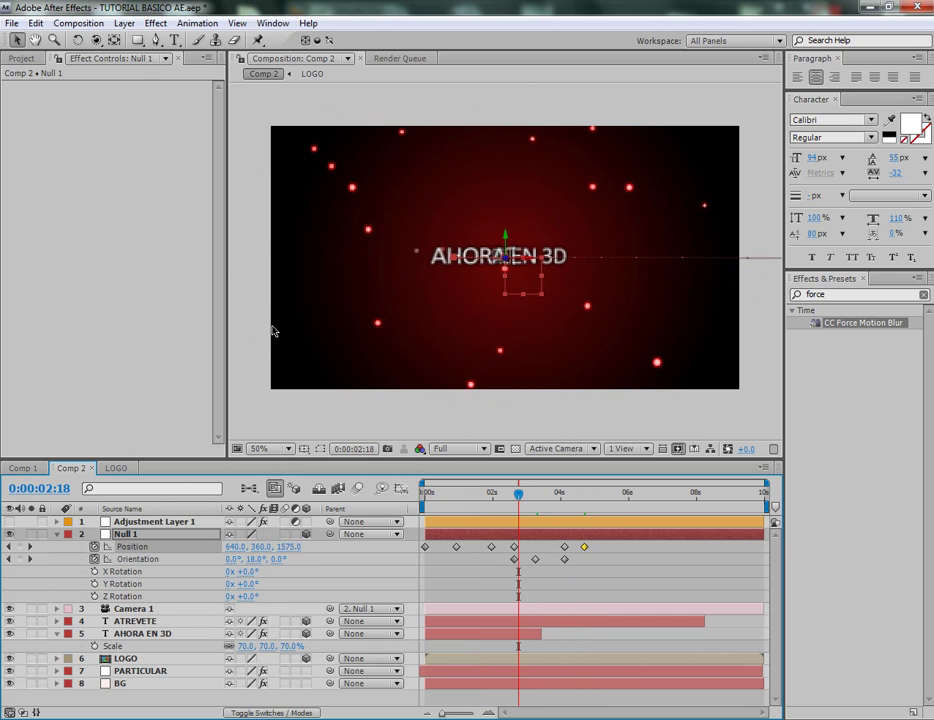
pyautogui.click(336, 407)
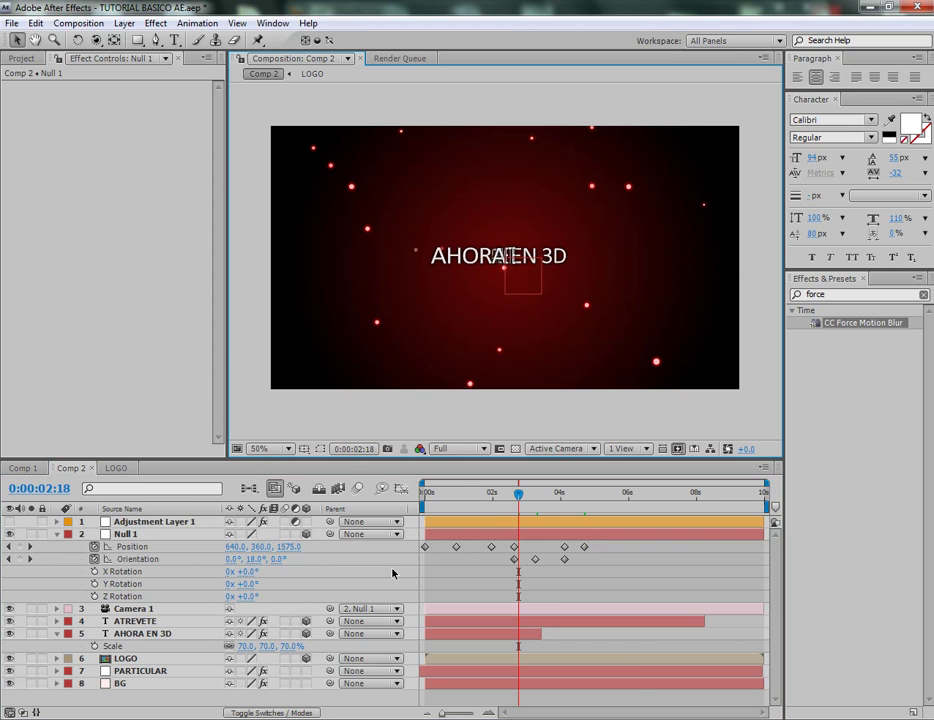
pyautogui.moveTo(518, 496); pyautogui.dragTo(565, 494)
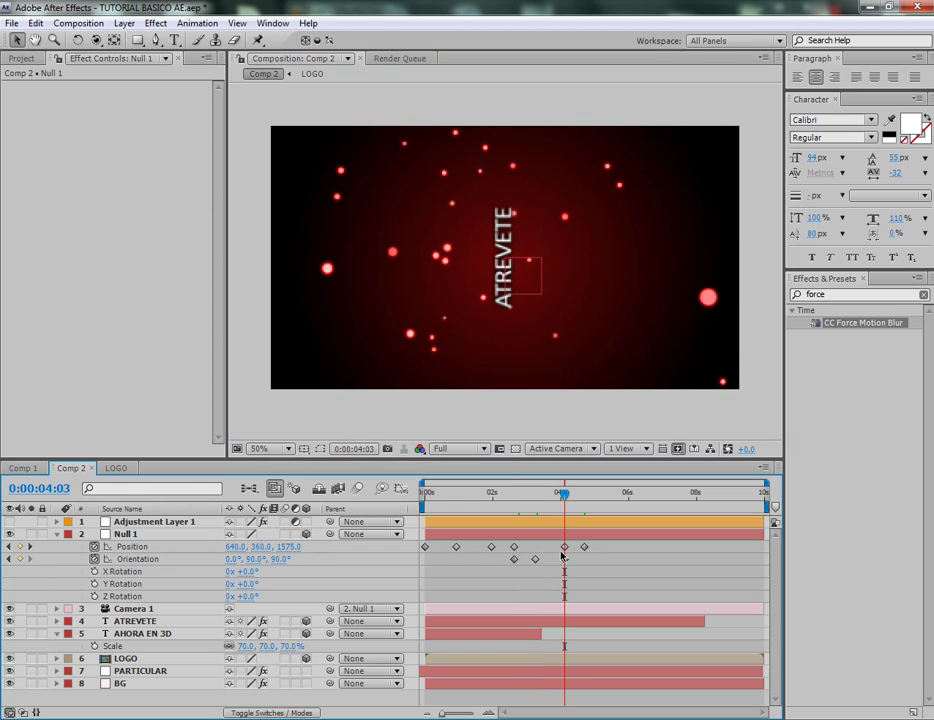
pyautogui.click(565, 558)
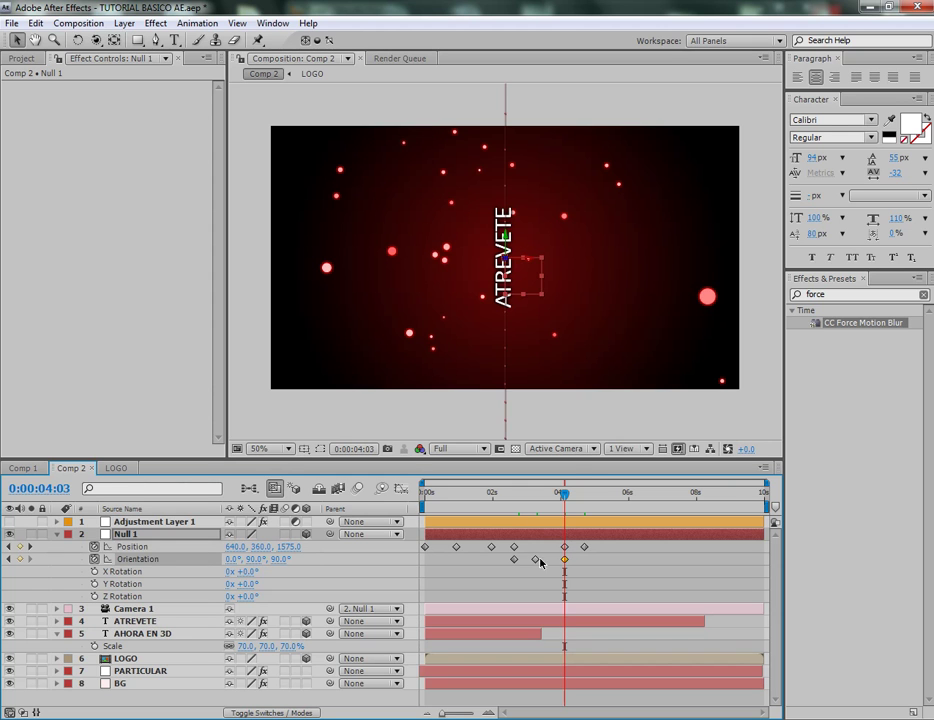
pyautogui.click(604, 417)
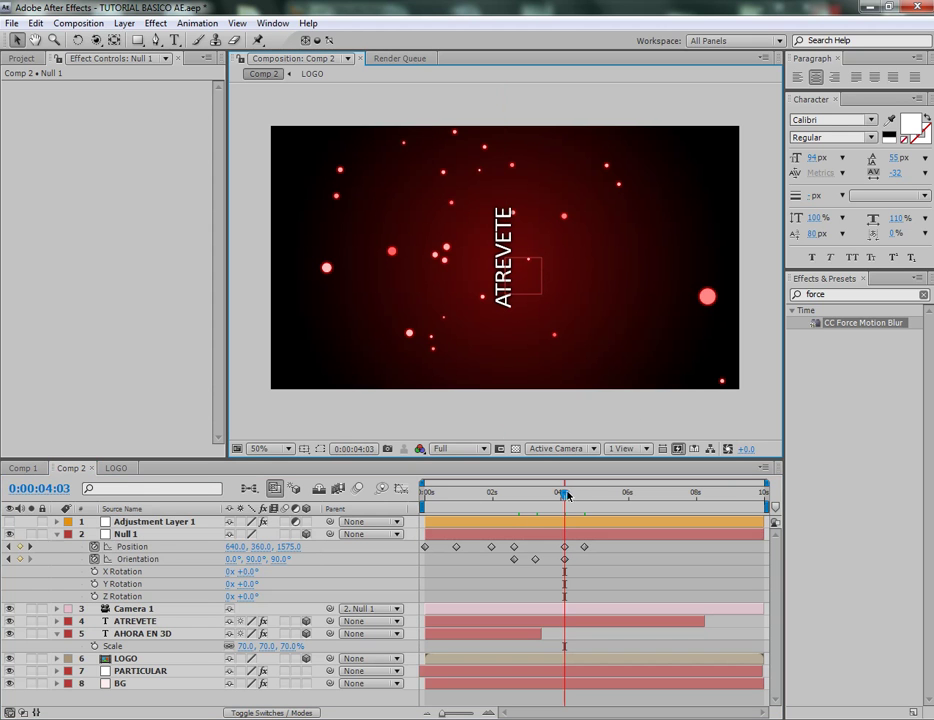
pyautogui.moveTo(566, 494); pyautogui.dragTo(532, 503)
pyautogui.moveTo(548, 503); pyautogui.dragTo(516, 497)
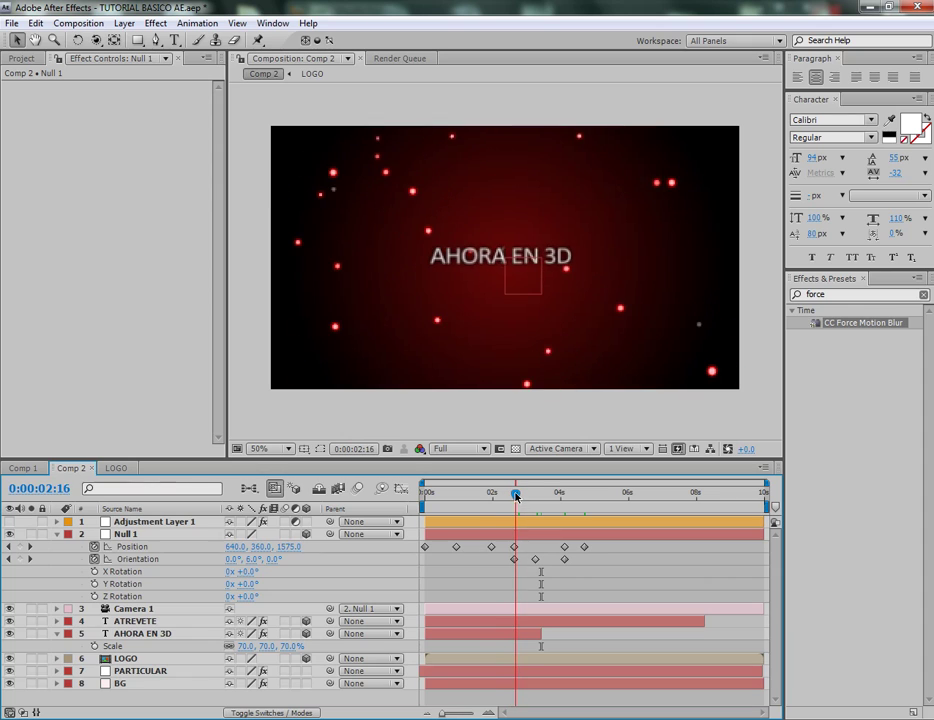
# Change the PARTICULAR layer's Physics Animation to Vortex and check the particles at 0:00:02:08
pyautogui.click(153, 675)
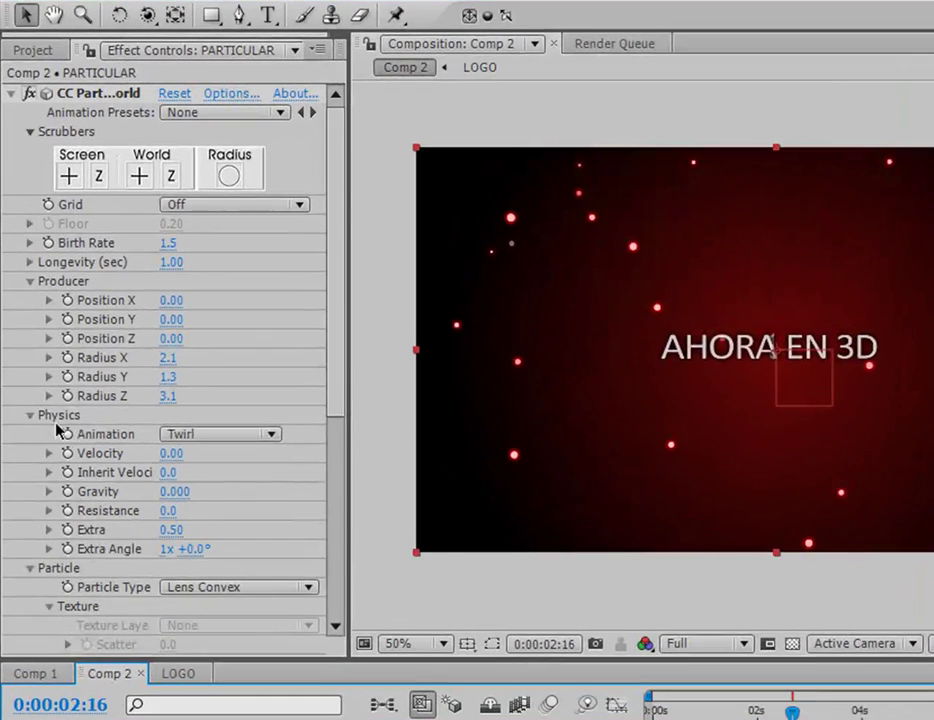
pyautogui.click(252, 443)
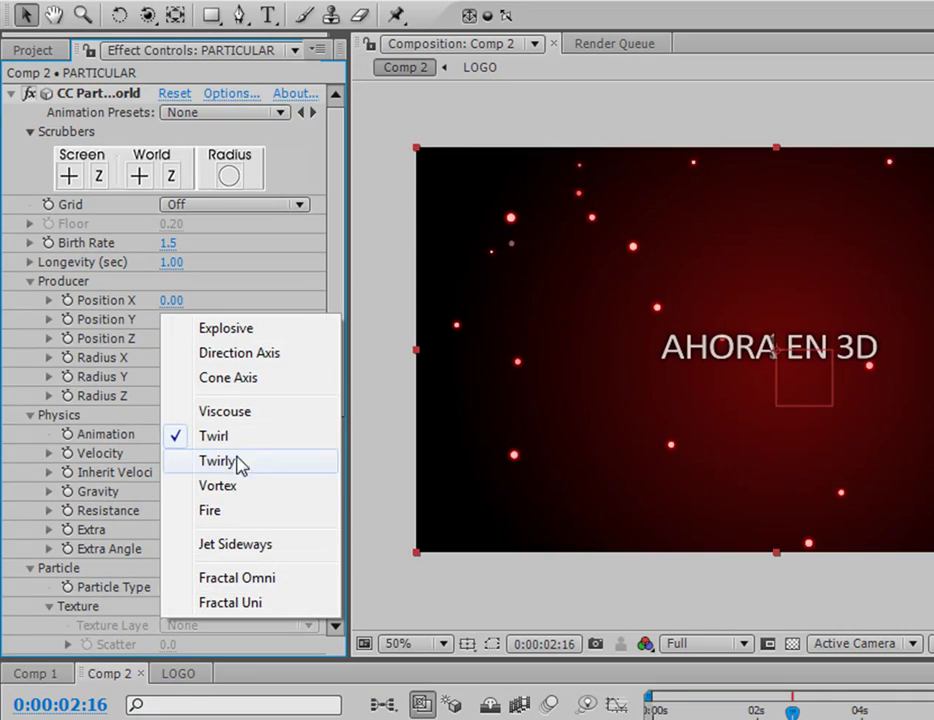
pyautogui.click(221, 488)
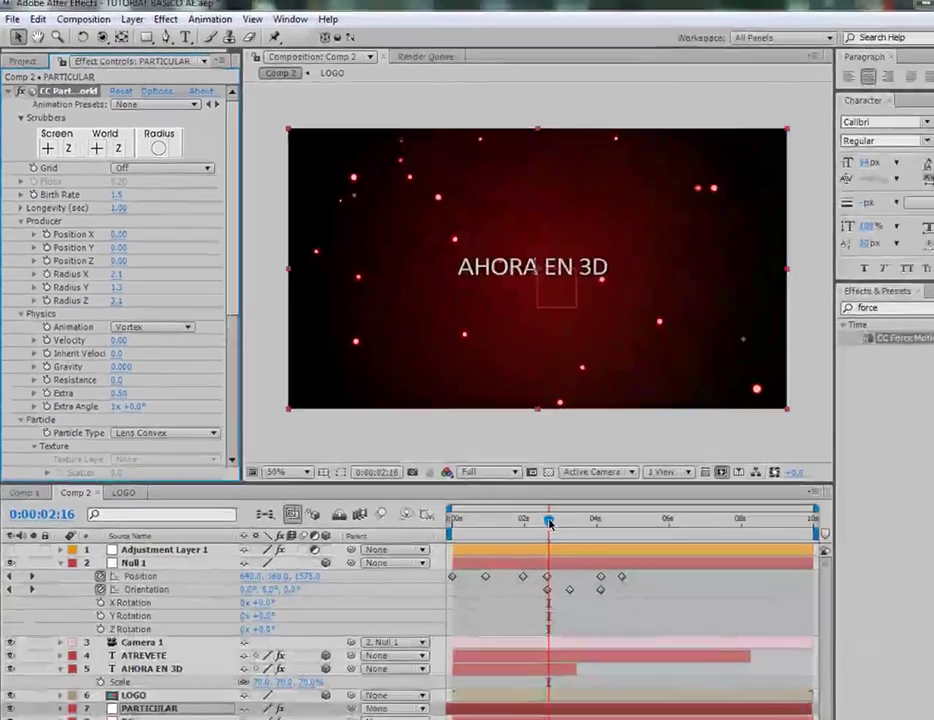
pyautogui.moveTo(549, 523)
pyautogui.mouseDown()
pyautogui.moveTo(528, 526)
pyautogui.moveTo(567, 522)
pyautogui.moveTo(546, 493)
pyautogui.moveTo(515, 493)
pyautogui.moveTo(539, 521)
pyautogui.mouseUp()
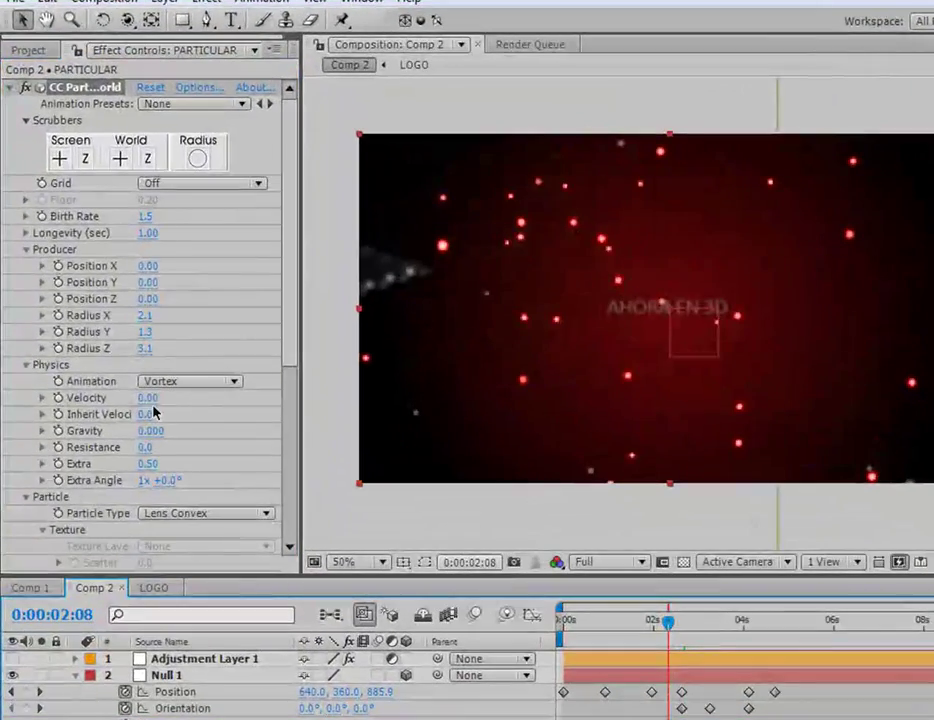
# Try a particle Velocity of 0.24 on the PARTICULAR layer and check the motion up to 0:00:02:20
pyautogui.moveTo(157, 397); pyautogui.dragTo(175, 397)
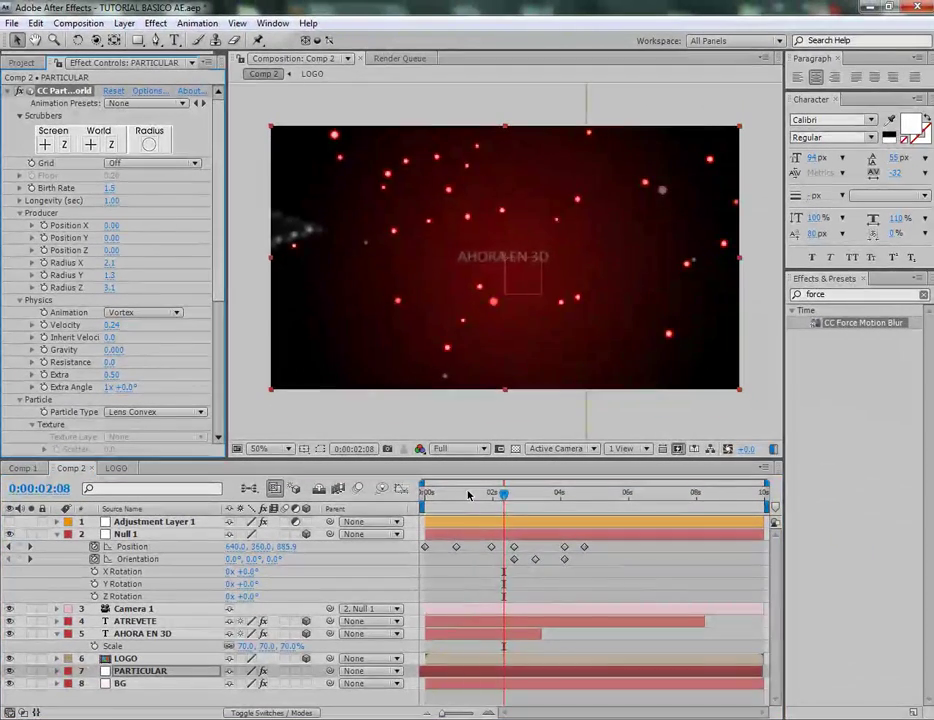
pyautogui.click(468, 495)
pyautogui.moveTo(473, 495); pyautogui.dragTo(523, 492)
# Set the PARTICULAR layer's particle Velocity to 0.05
pyautogui.click(113, 325)
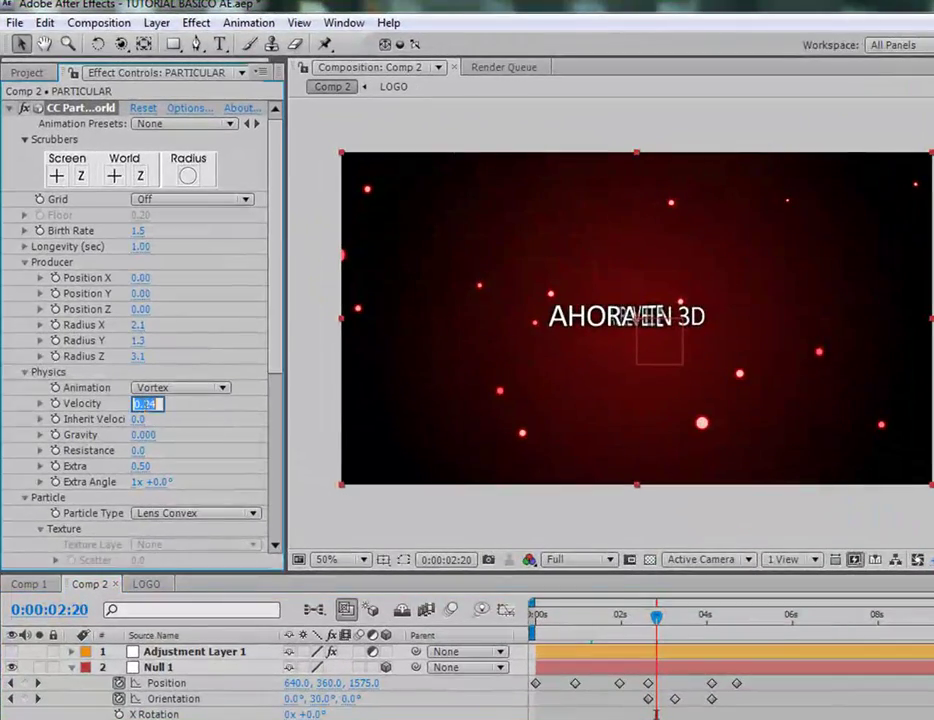
pyautogui.write('0.05')
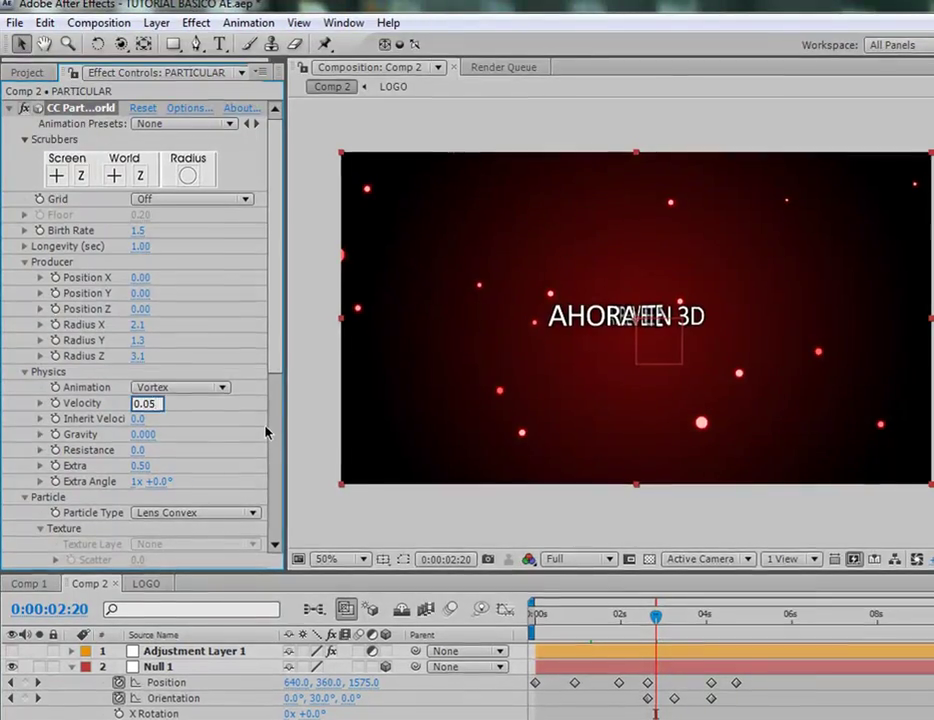
pyautogui.click(265, 430)
# Play the Comp 2 animation from its first frame and review the logo entrance and the ATREVETE rotation at individual times
pyautogui.click(602, 618)
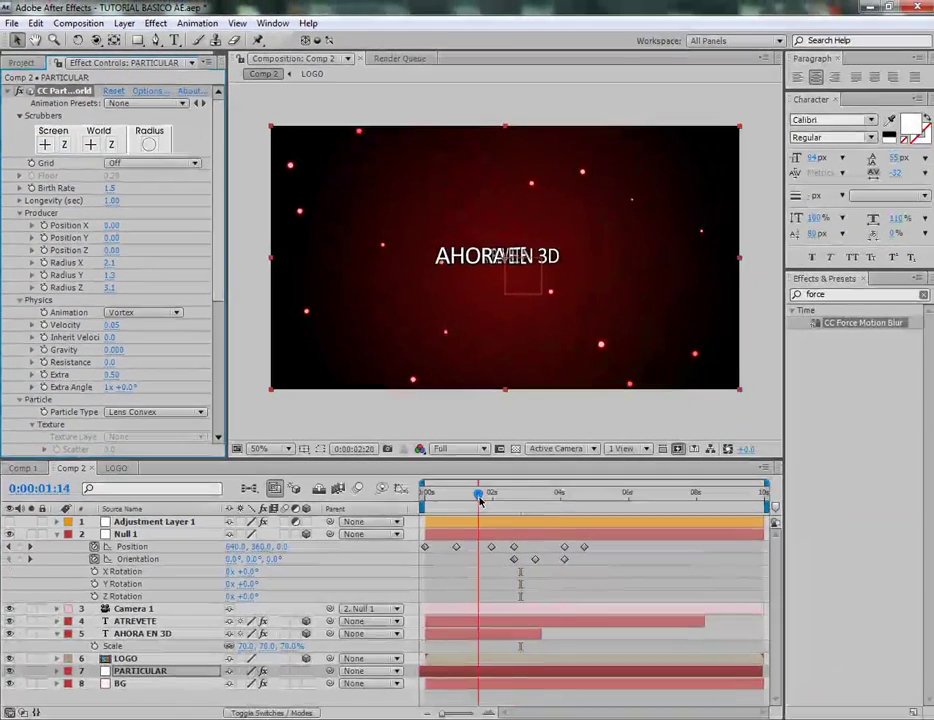
pyautogui.moveTo(480, 500); pyautogui.dragTo(418, 523)
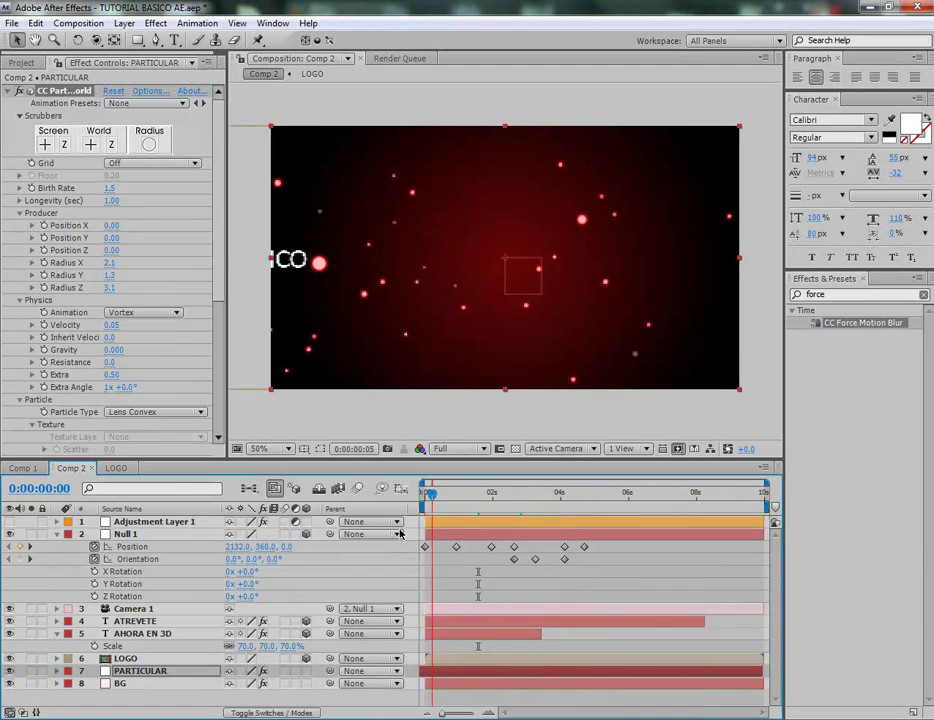
pyautogui.click(378, 433)
pyautogui.press('space')
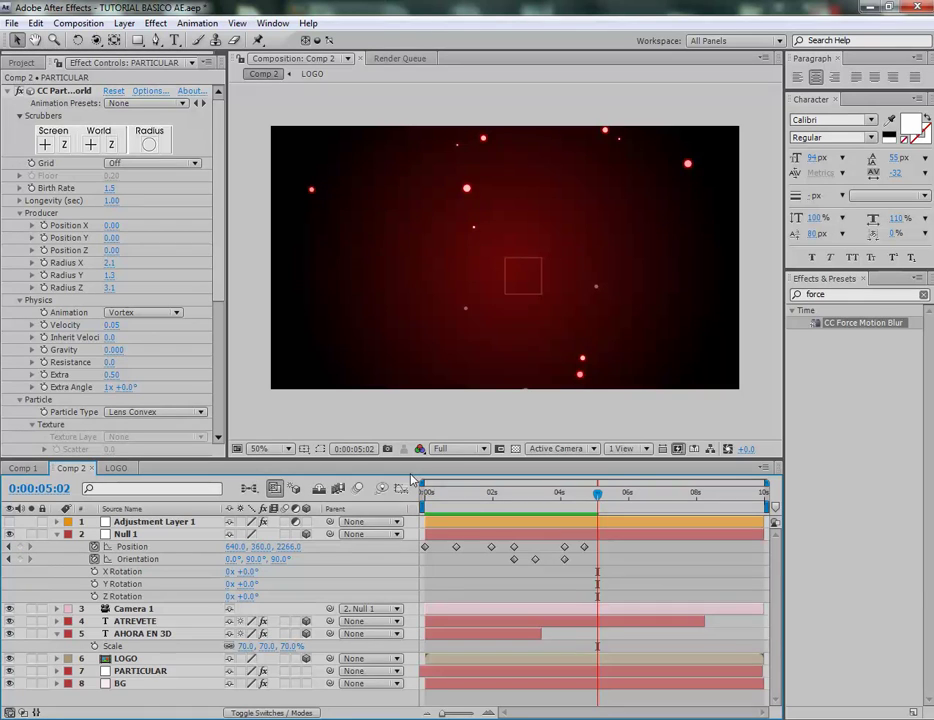
pyautogui.moveTo(431, 496)
pyautogui.mouseDown()
pyautogui.moveTo(466, 496)
pyautogui.moveTo(420, 502)
pyautogui.mouseUp()
pyautogui.press('space')
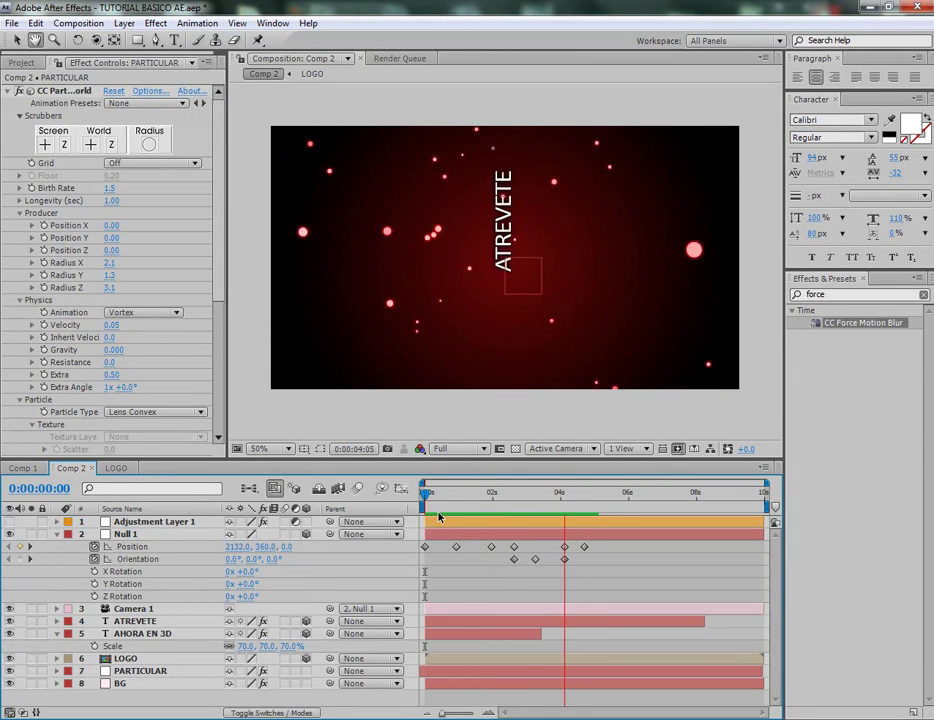
pyautogui.press('space')
pyautogui.click(444, 497)
pyautogui.moveTo(444, 497); pyautogui.dragTo(470, 503)
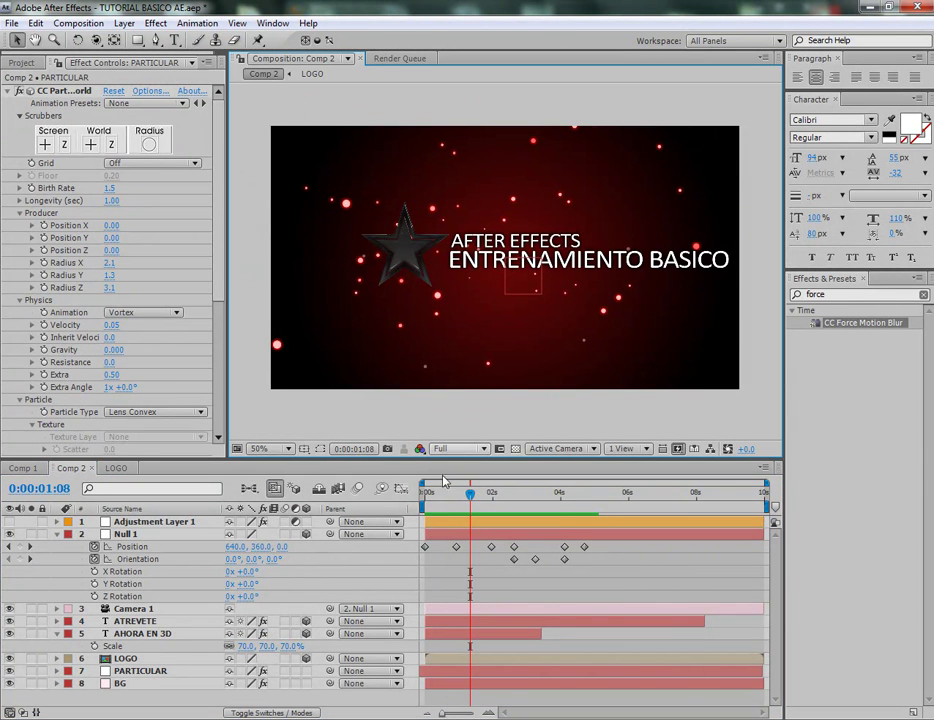
pyautogui.moveTo(470, 497); pyautogui.dragTo(550, 493)
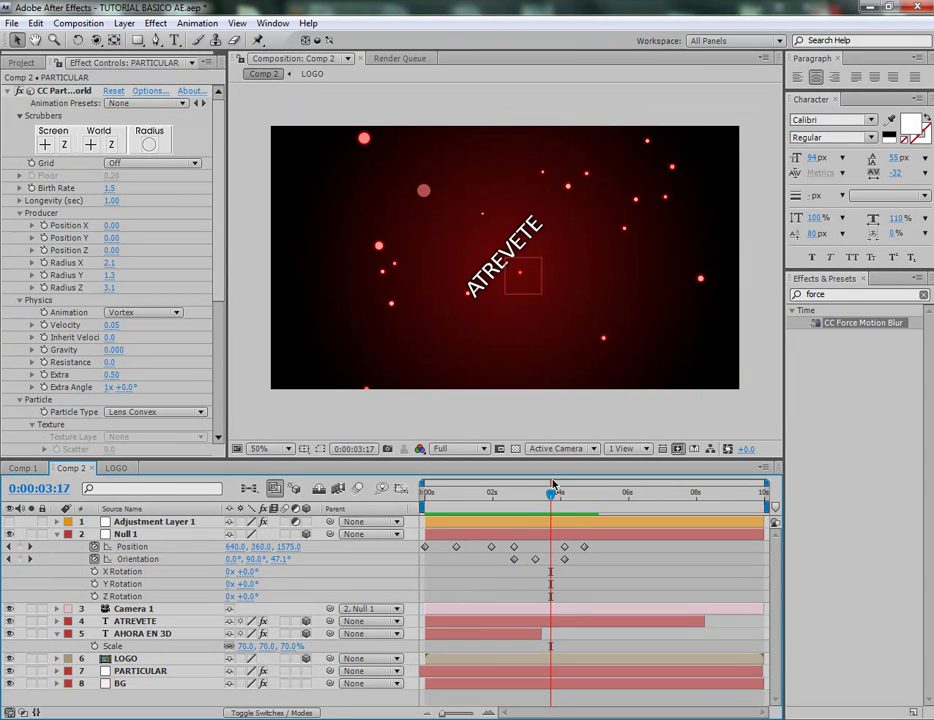
pyautogui.moveTo(553, 494); pyautogui.dragTo(454, 483)
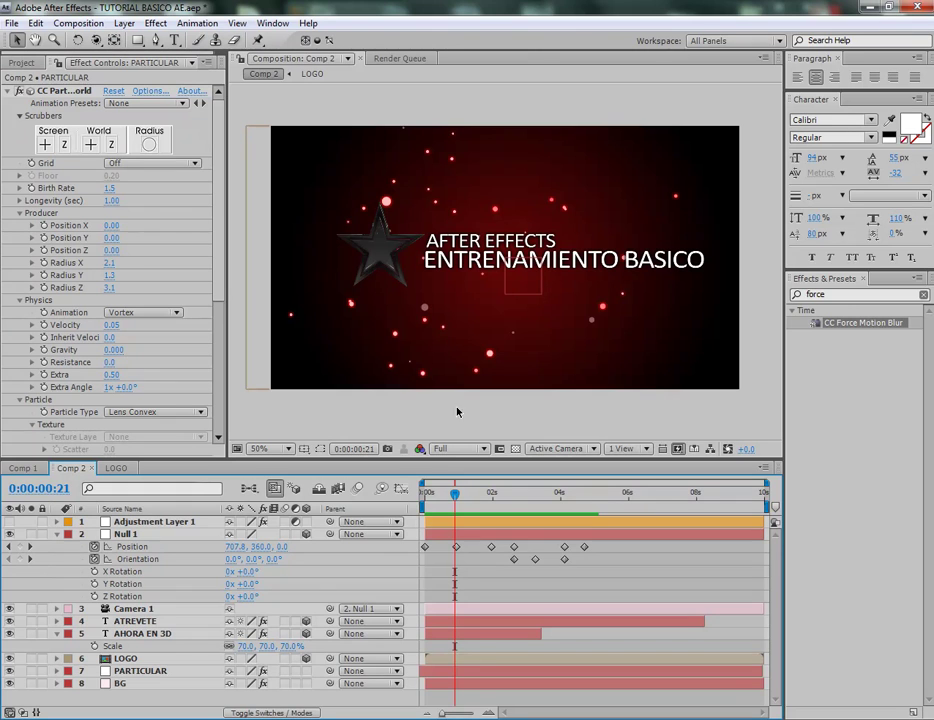
# Switch to the tuian.com.mx page in Firefox, look over its tutorial sections and minimize the window
pyautogui.click(518, 718)
pyautogui.click(476, 676)
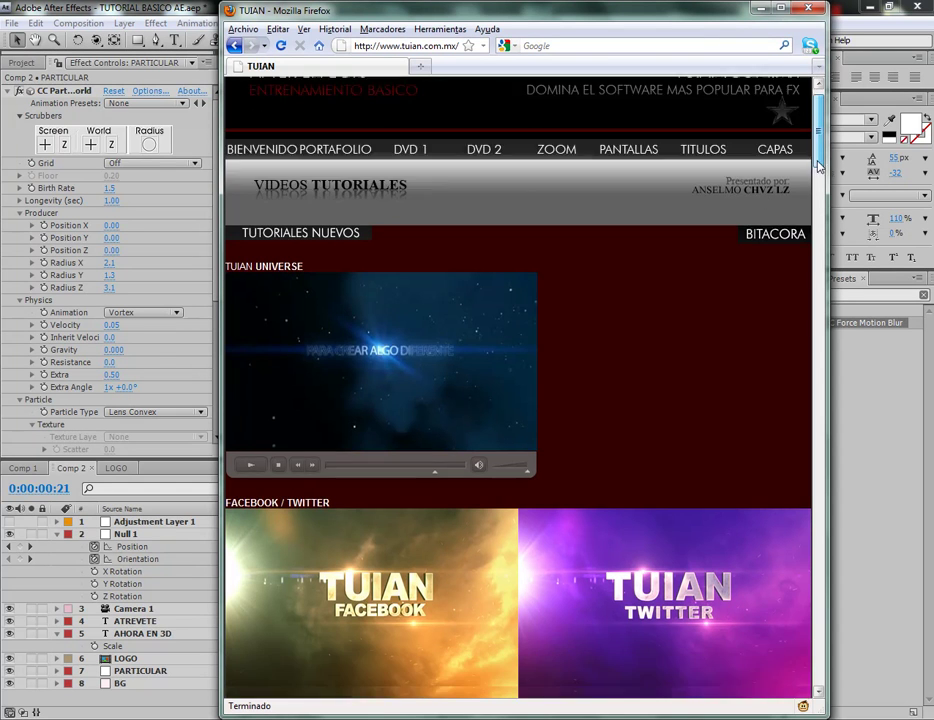
pyautogui.moveTo(818, 158)
pyautogui.mouseDown()
pyautogui.moveTo(818, 175)
pyautogui.moveTo(818, 160)
pyautogui.mouseUp()
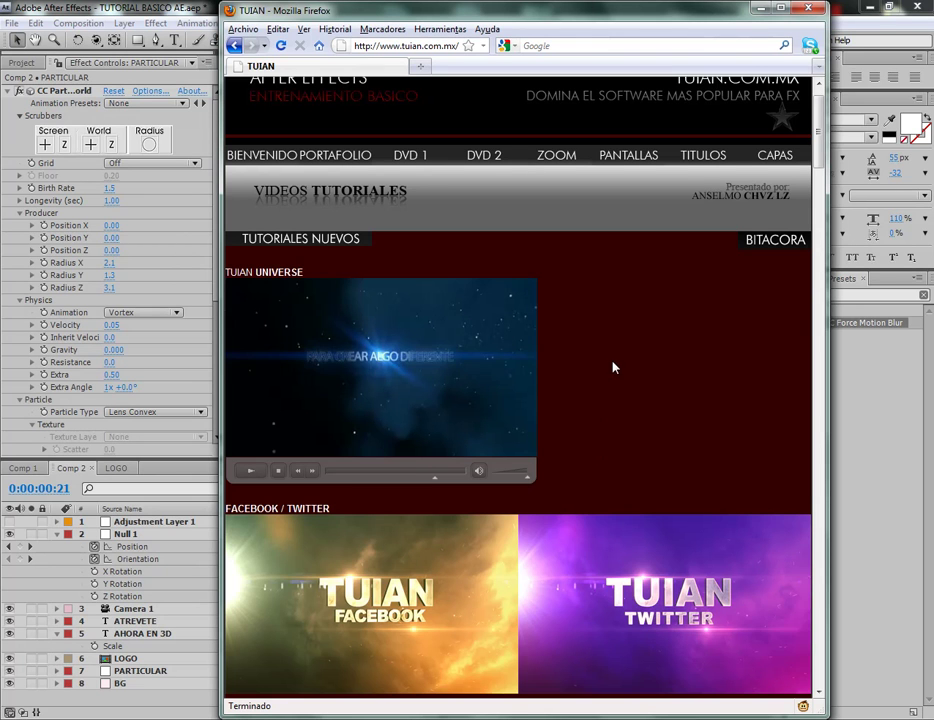
pyautogui.scroll(1, 626, 364)
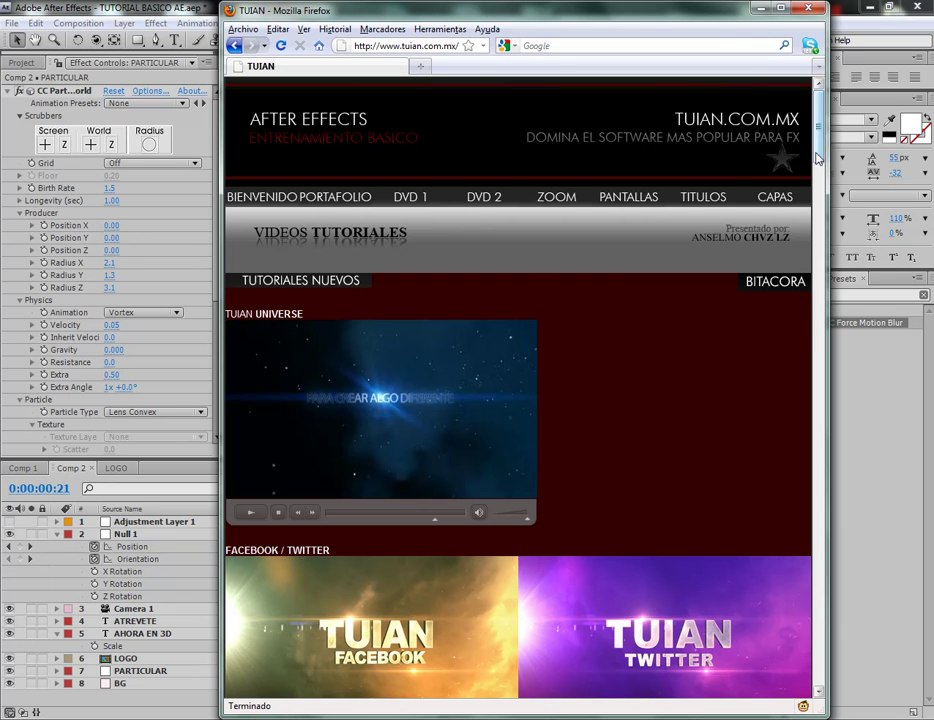
pyautogui.scroll(-2, 649, 259)
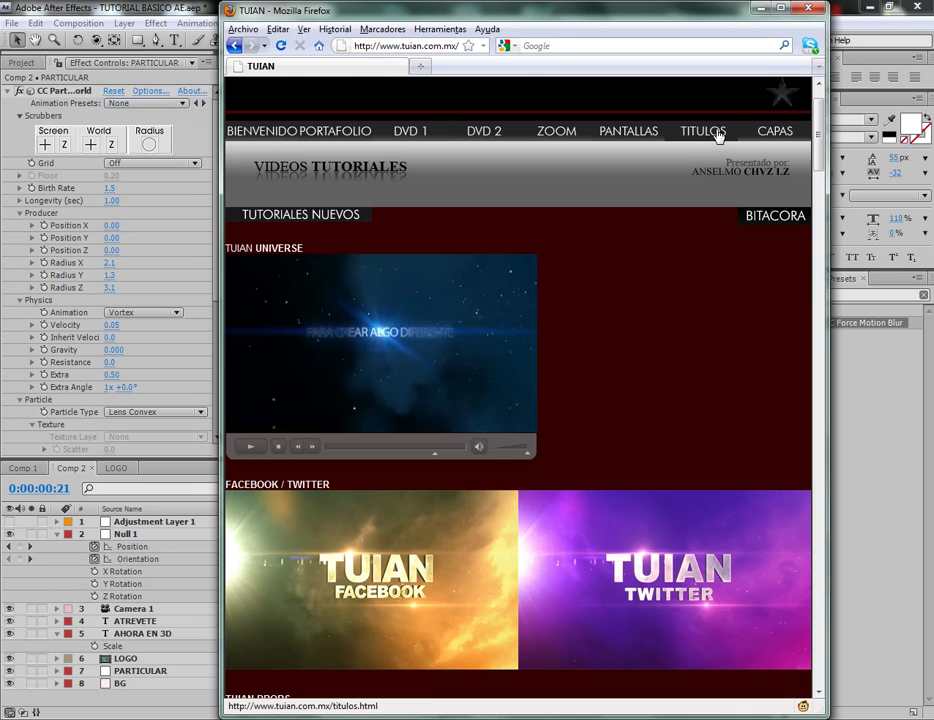
pyautogui.scroll(2, 735, 245)
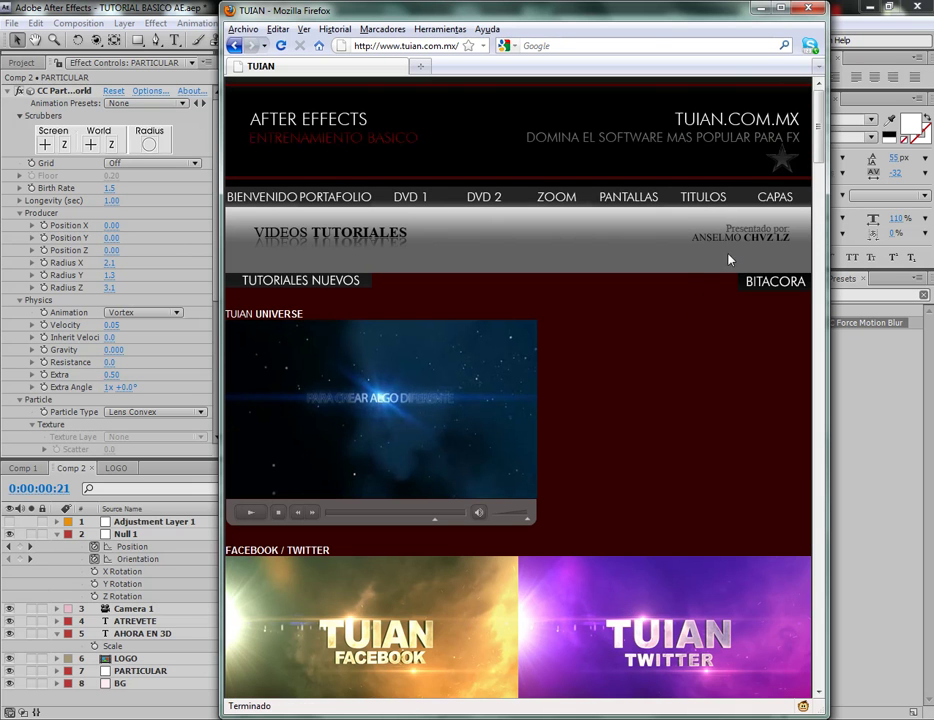
pyautogui.click(759, 10)
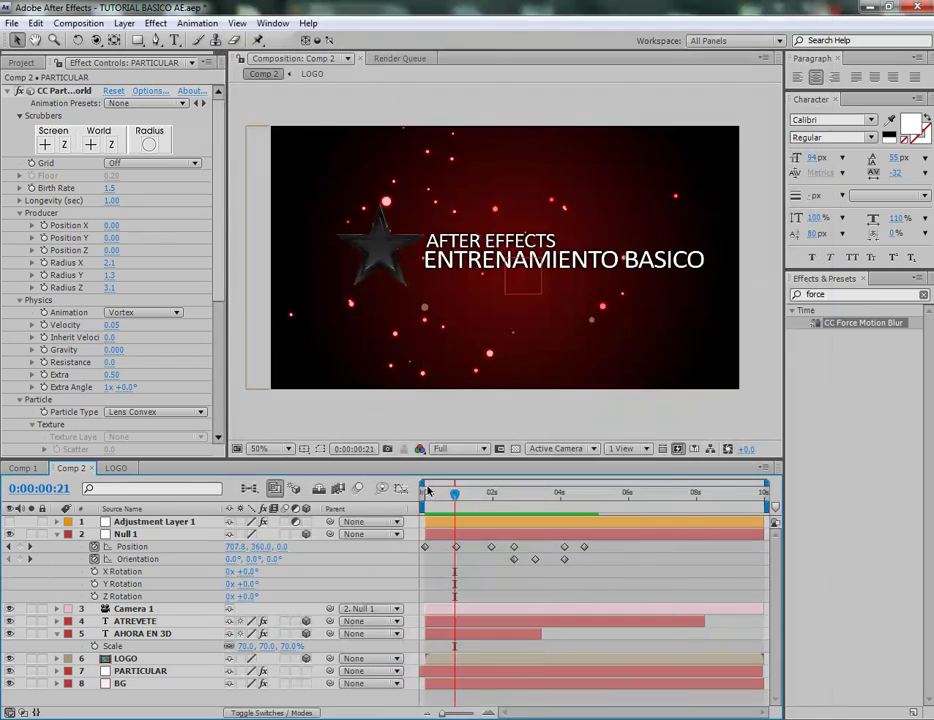
# Switch to the Tuian Facebook page in Firefox, look over its wall posts and comments, and minimize the window
pyautogui.click(610, 625)
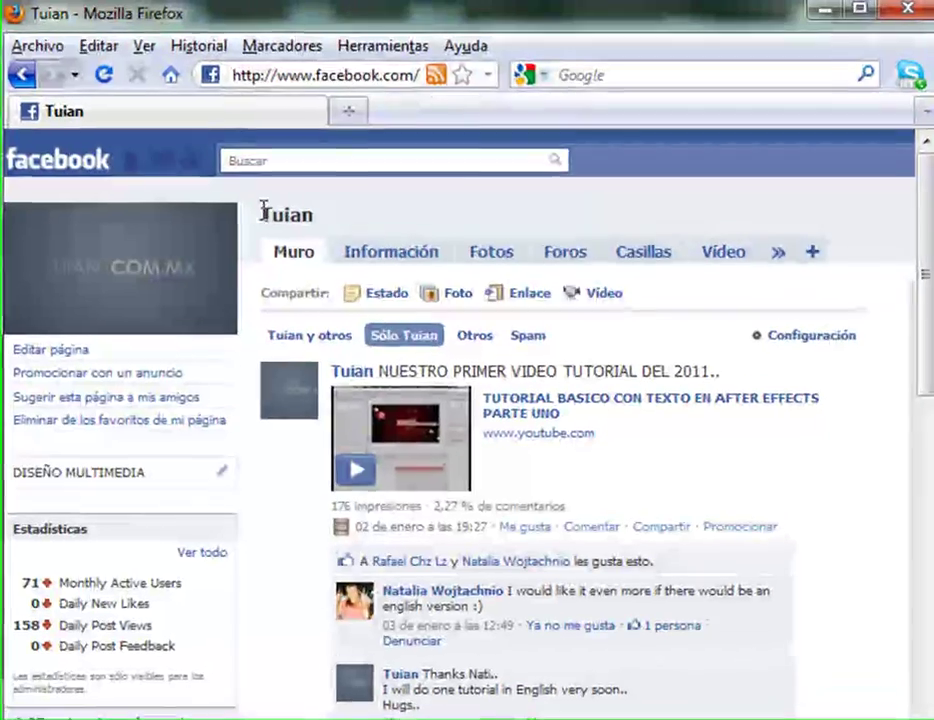
pyautogui.moveTo(437, 124); pyautogui.dragTo(462, 124)
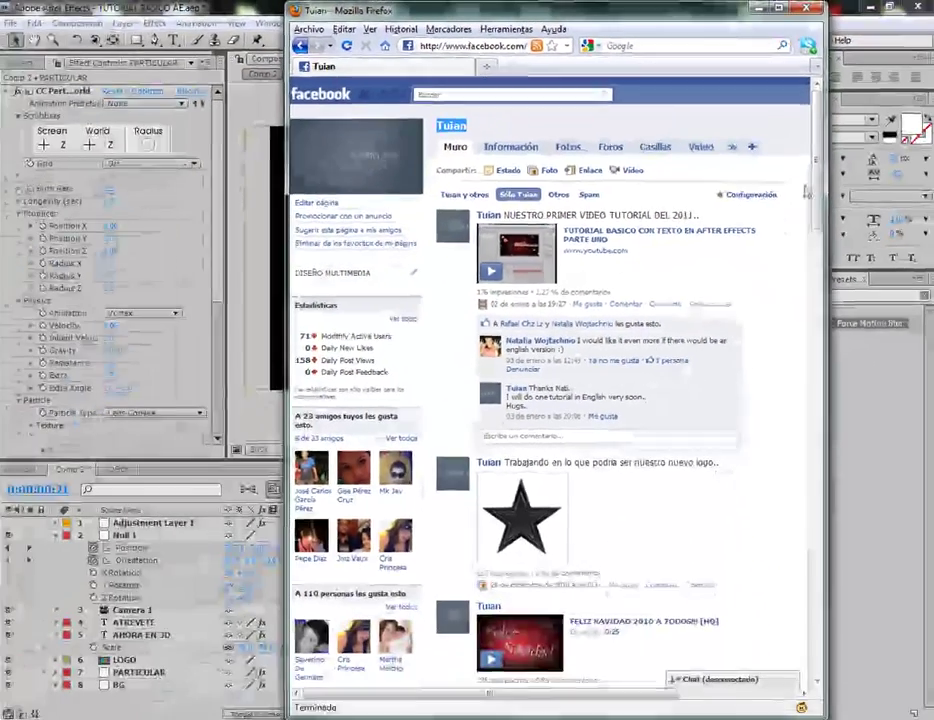
pyautogui.scroll(-5, 805, 200)
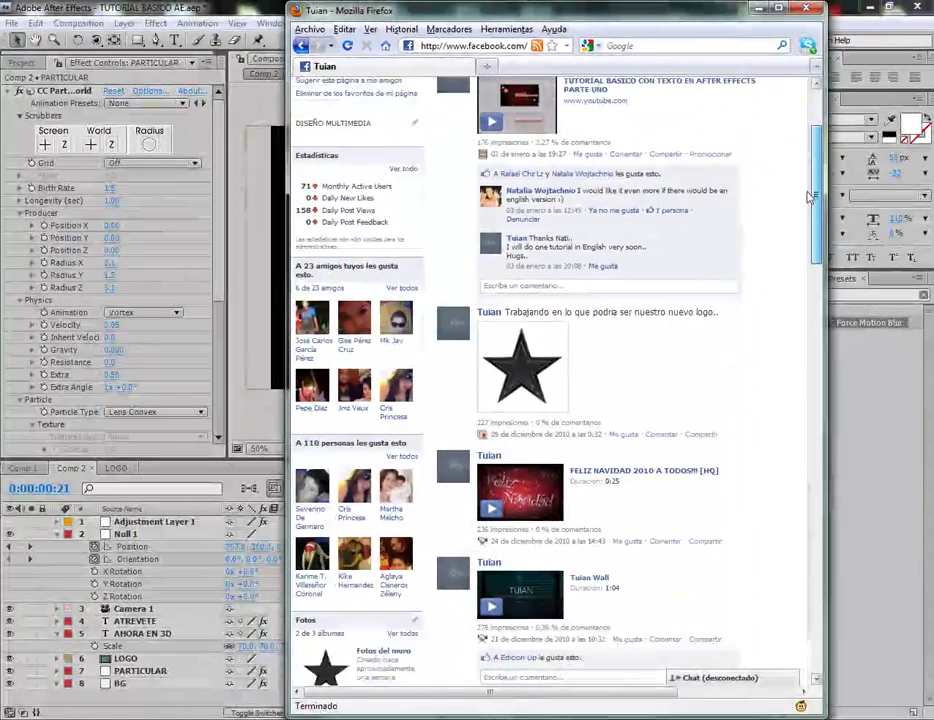
pyautogui.scroll(-7, 797, 235)
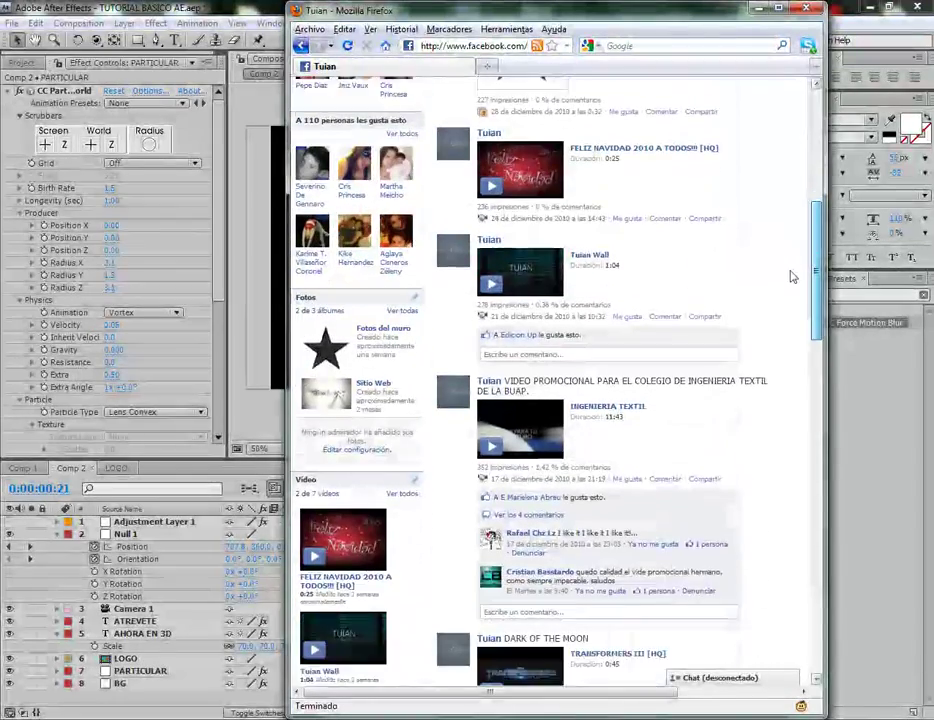
pyautogui.scroll(-1, 786, 319)
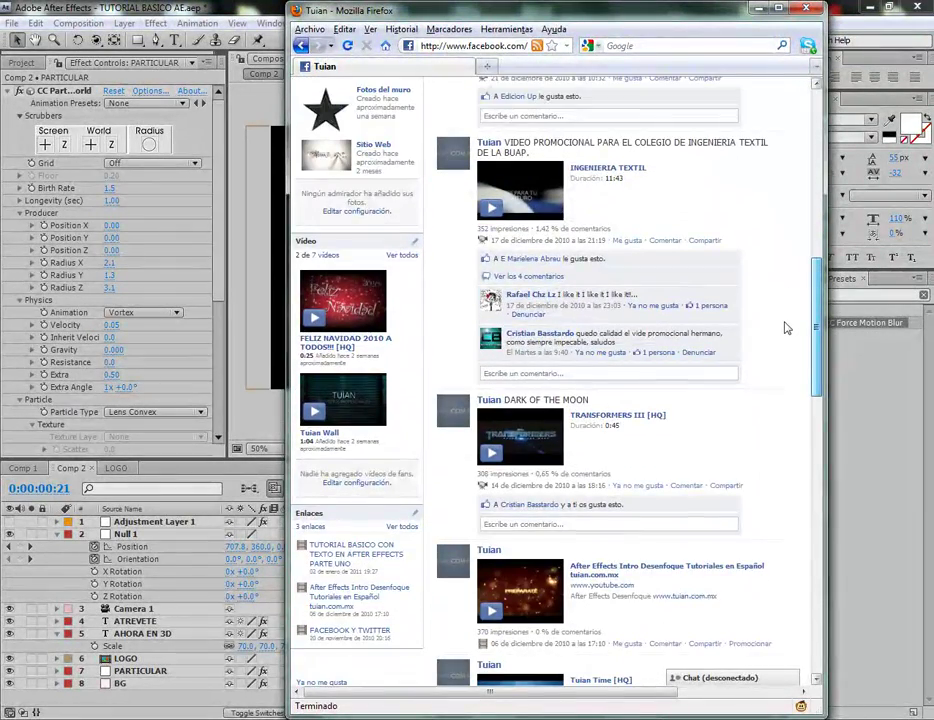
pyautogui.scroll(-3, 787, 334)
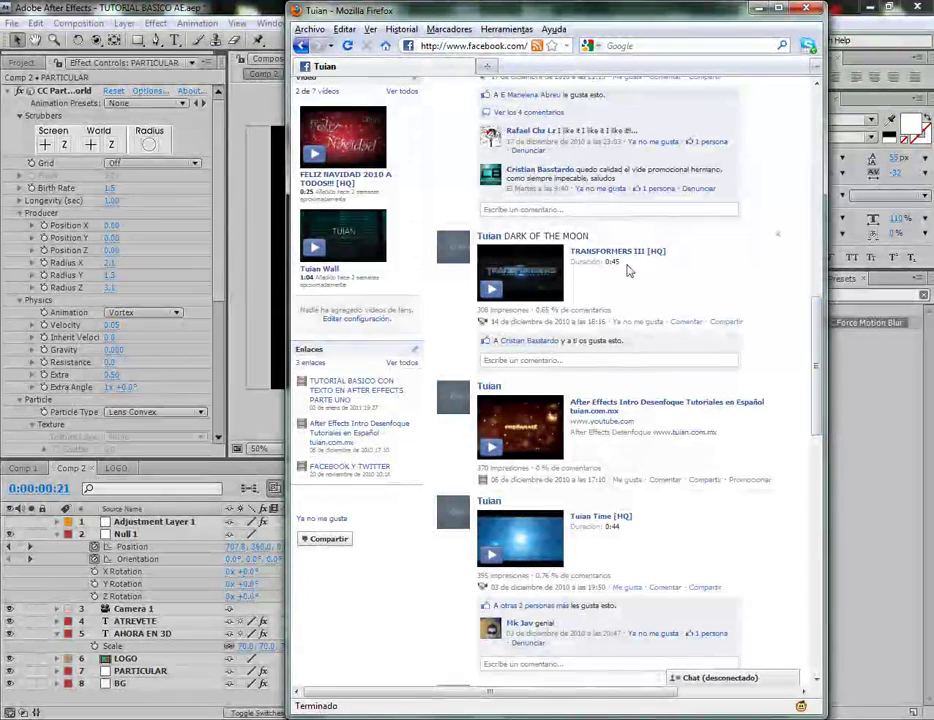
pyautogui.scroll(-2, 815, 320)
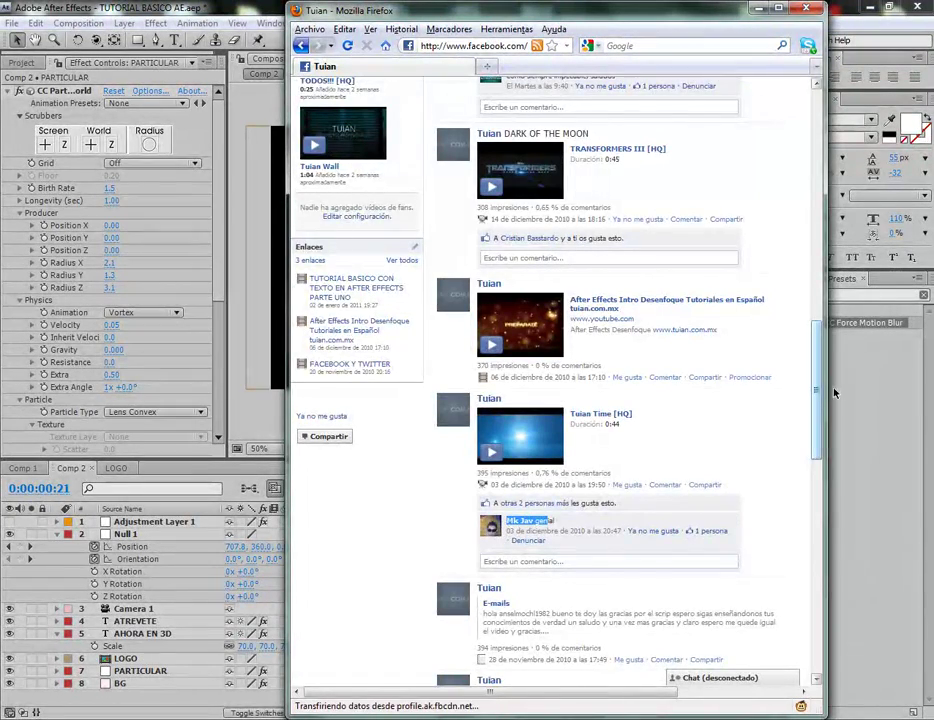
pyautogui.scroll(5, 820, 400)
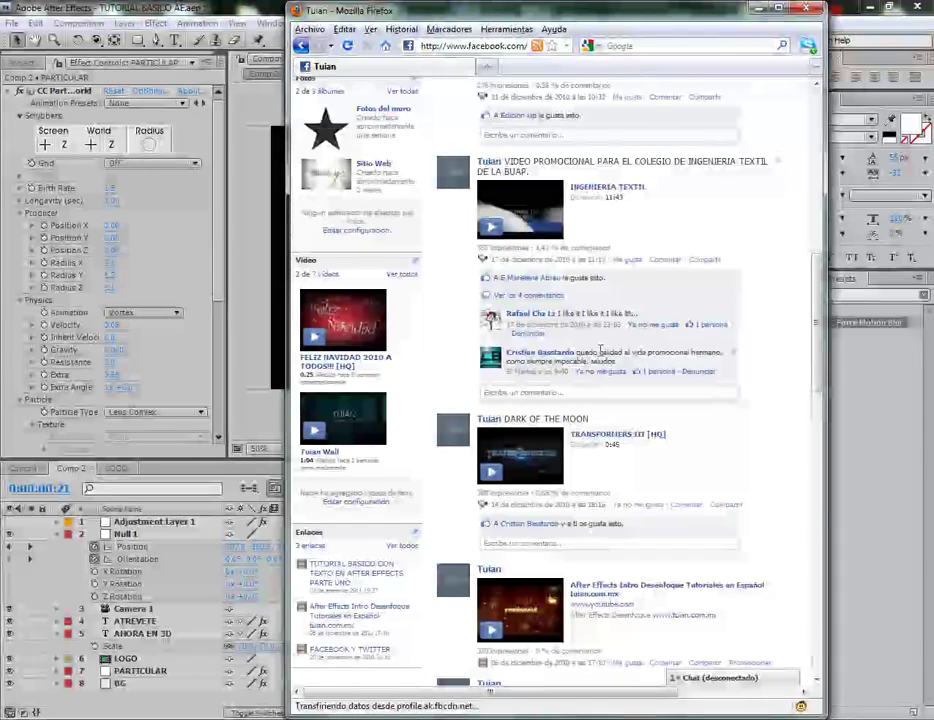
pyautogui.moveTo(543, 357); pyautogui.dragTo(513, 362)
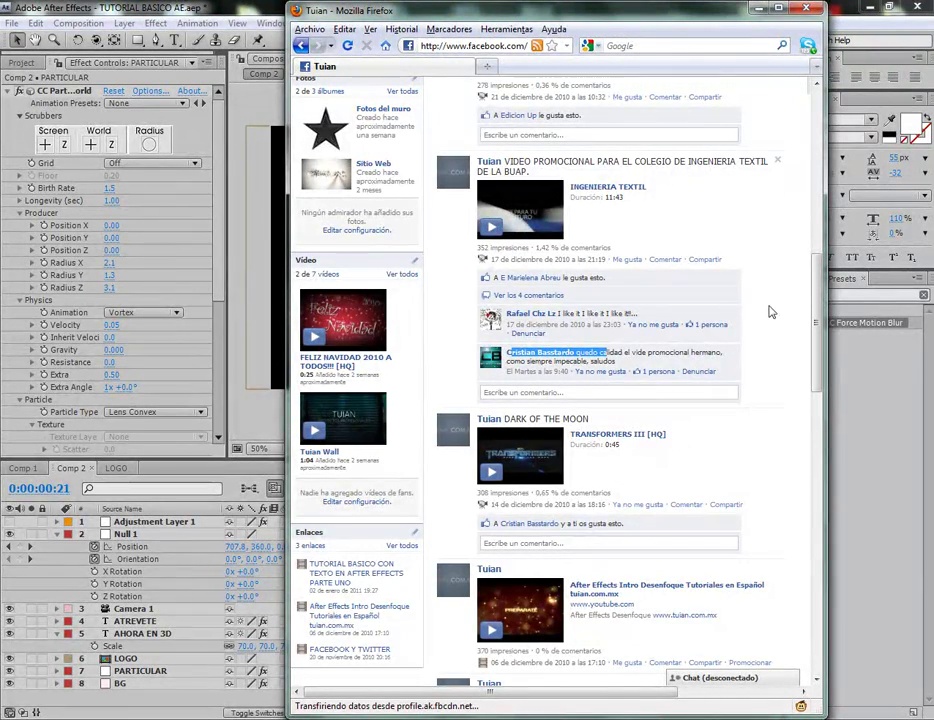
pyautogui.moveTo(816, 318); pyautogui.dragTo(806, 268)
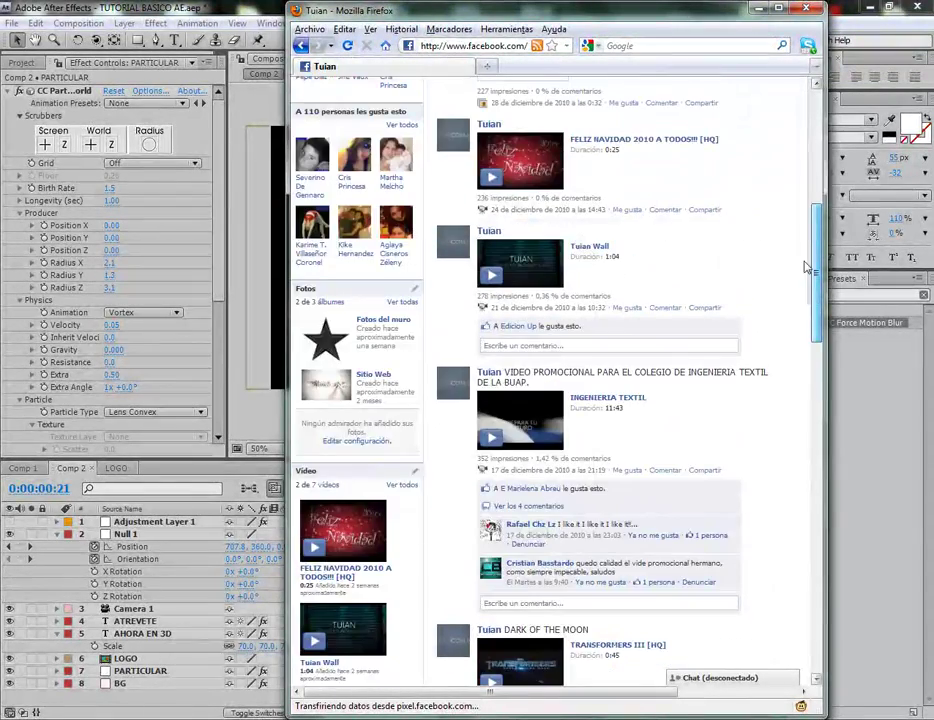
pyautogui.scroll(5, 806, 268)
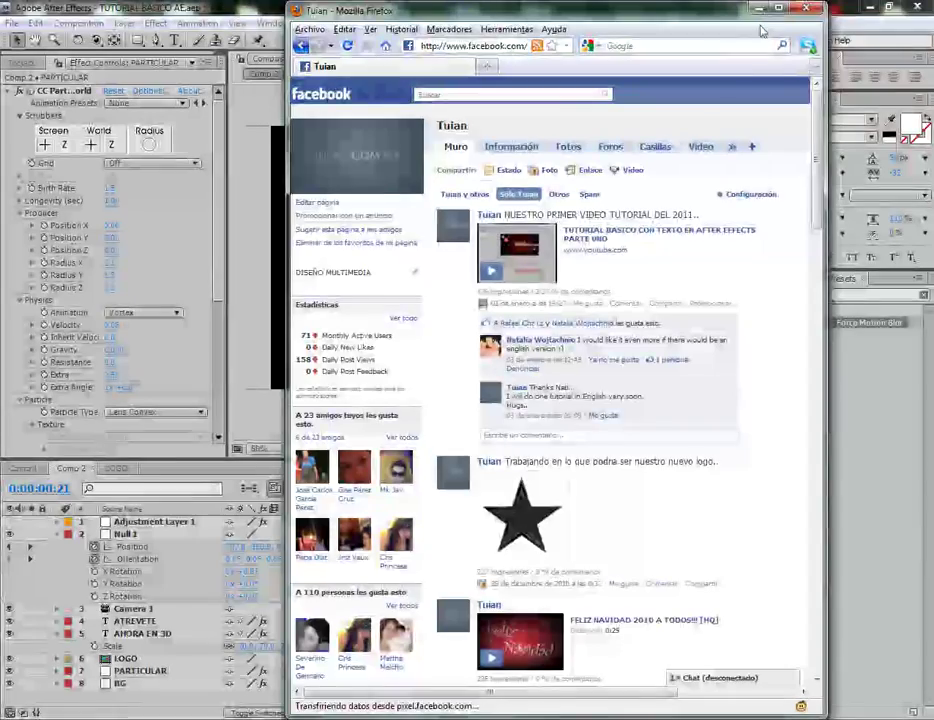
pyautogui.click(759, 9)
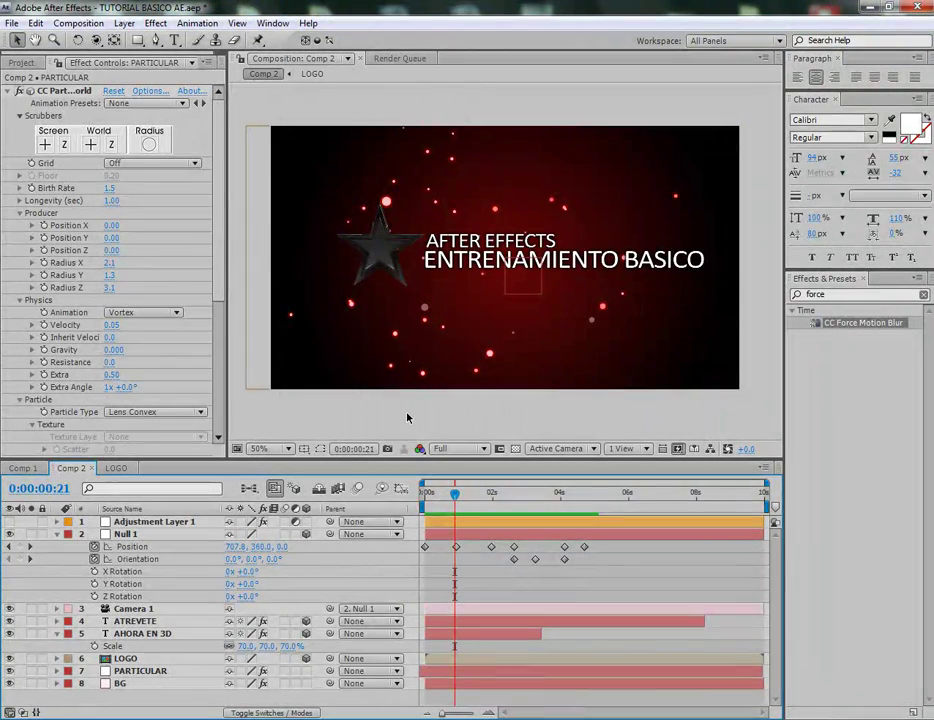